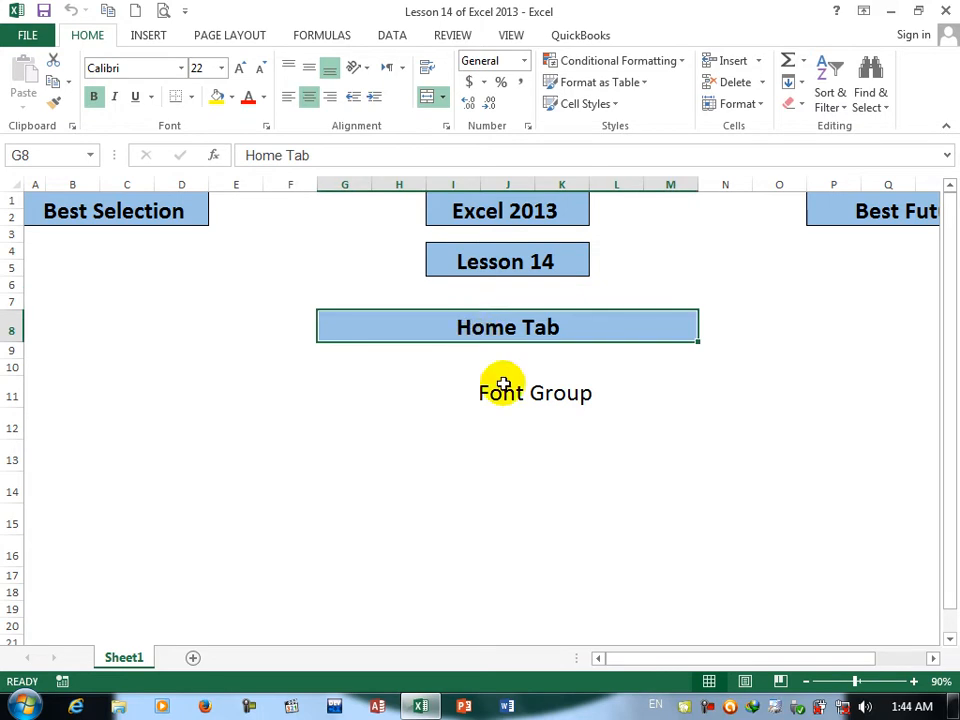
# Step: Close the Lesson 14 workbook and create a new blank workbook
pyautogui.click(516, 393)
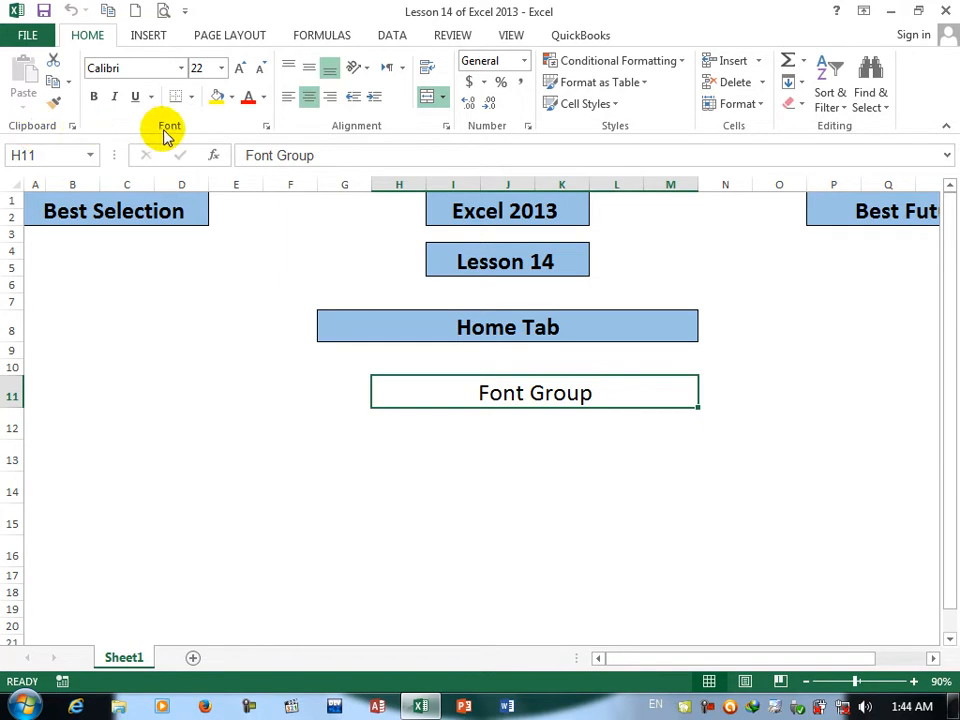
pyautogui.click(269, 414)
pyautogui.hotkey('ctrl', 'w')
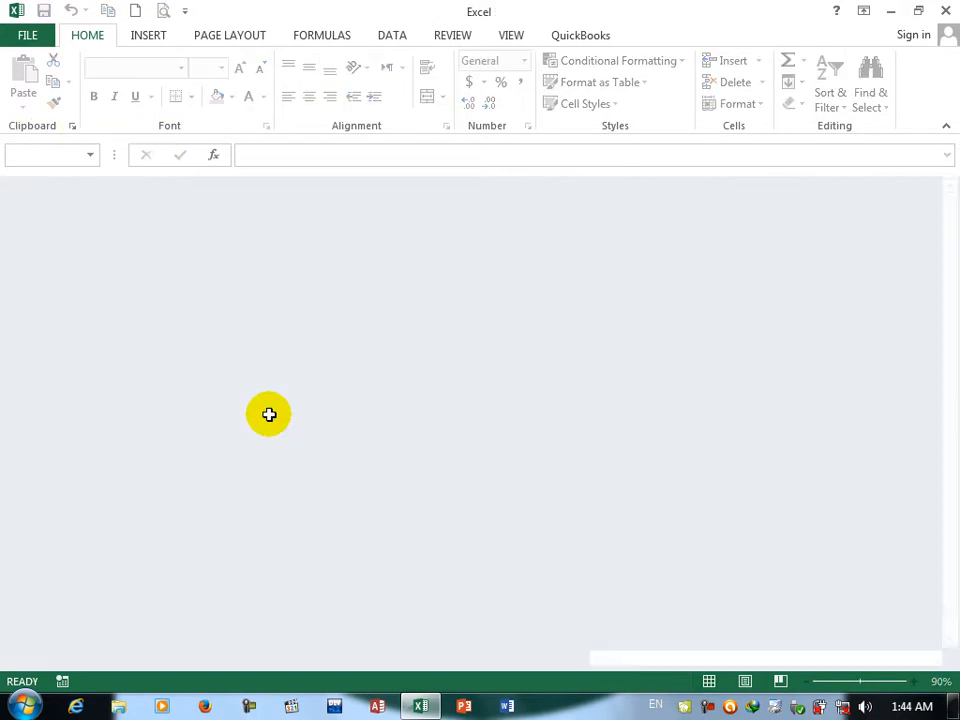
pyautogui.hotkey('ctrl', 'n')
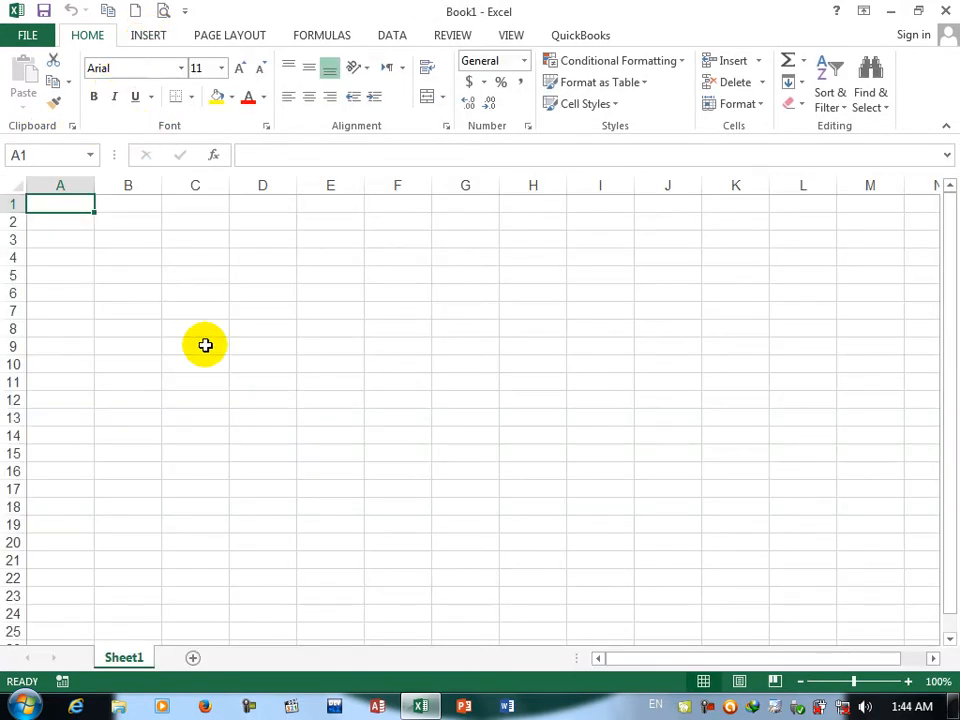
# Step: Merge and center cells E4:G5 and enter the heading "Font" in the merged cell
pyautogui.click(124, 290)
pyautogui.moveTo(60, 240); pyautogui.dragTo(600, 470)
pyautogui.moveTo(665, 526); pyautogui.dragTo(665, 526)
pyautogui.click(372, 308)
pyautogui.moveTo(309, 253); pyautogui.dragTo(498, 273)
pyautogui.click(427, 98)
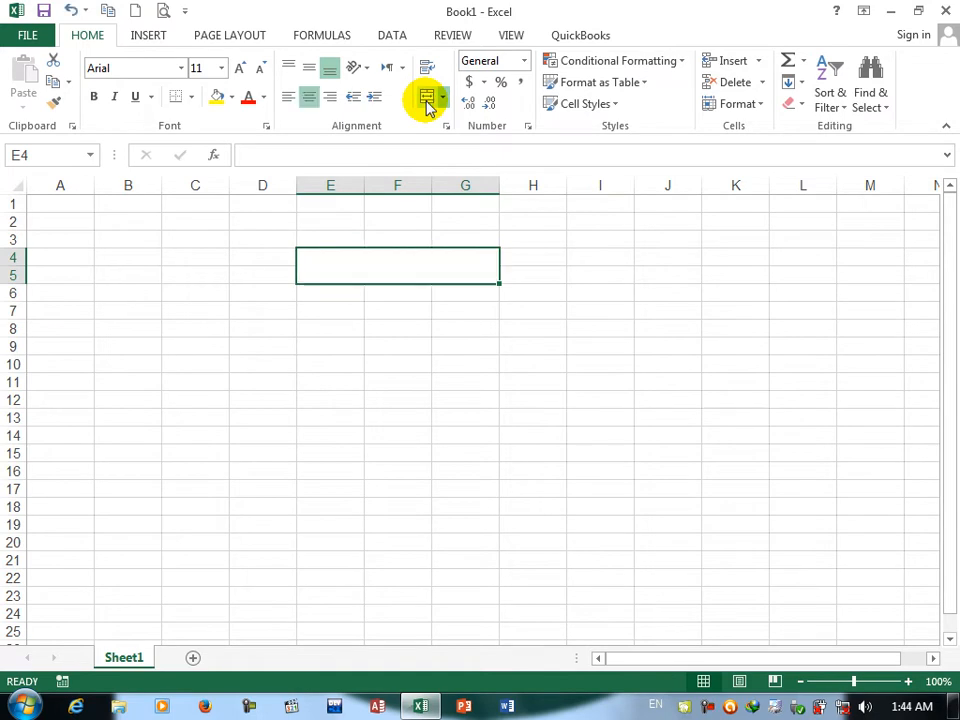
pyautogui.write('Foi')
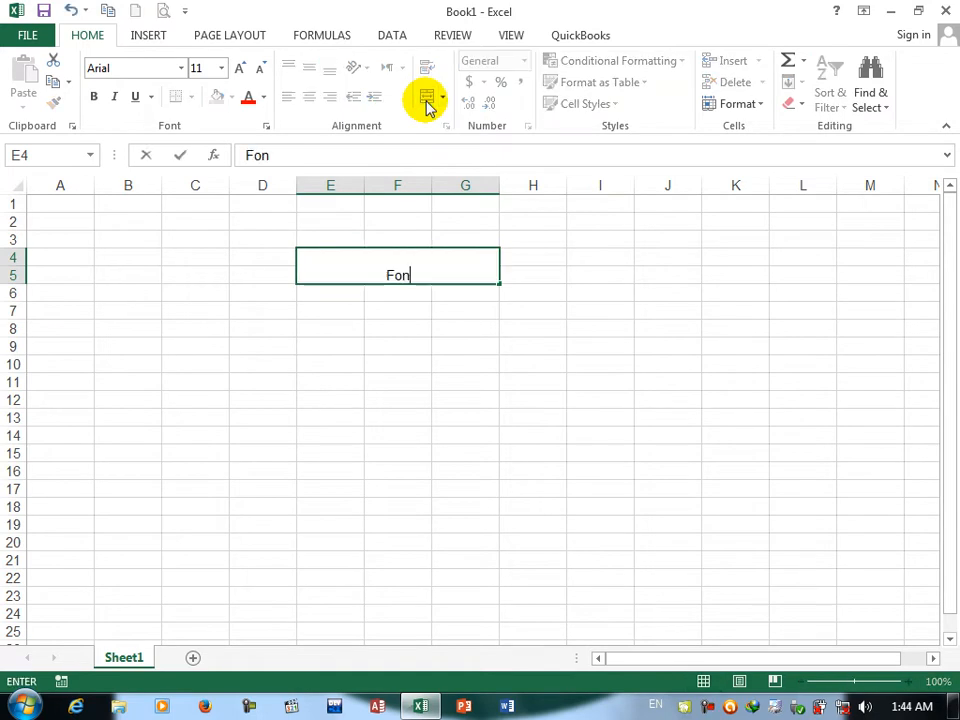
pyautogui.write('t')
pyautogui.click(519, 294)
# Step: Fill the range C7:J21 with the word "font" and apply all borders to it
pyautogui.moveTo(185, 315); pyautogui.dragTo(651, 555)
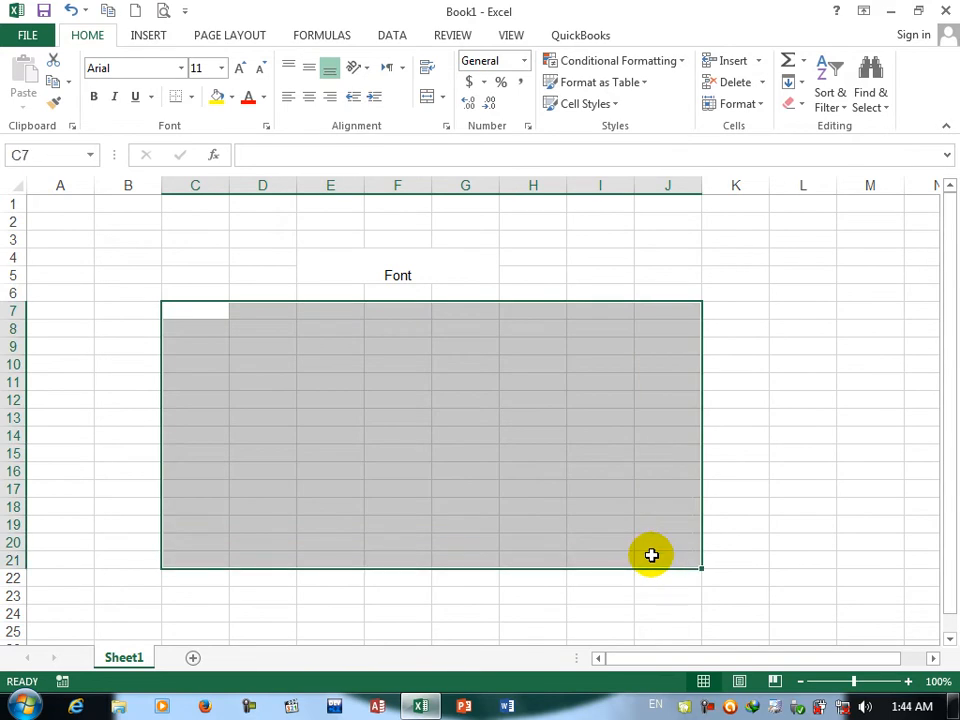
pyautogui.write('fon')
pyautogui.hotkey('ctrl', 'Return')
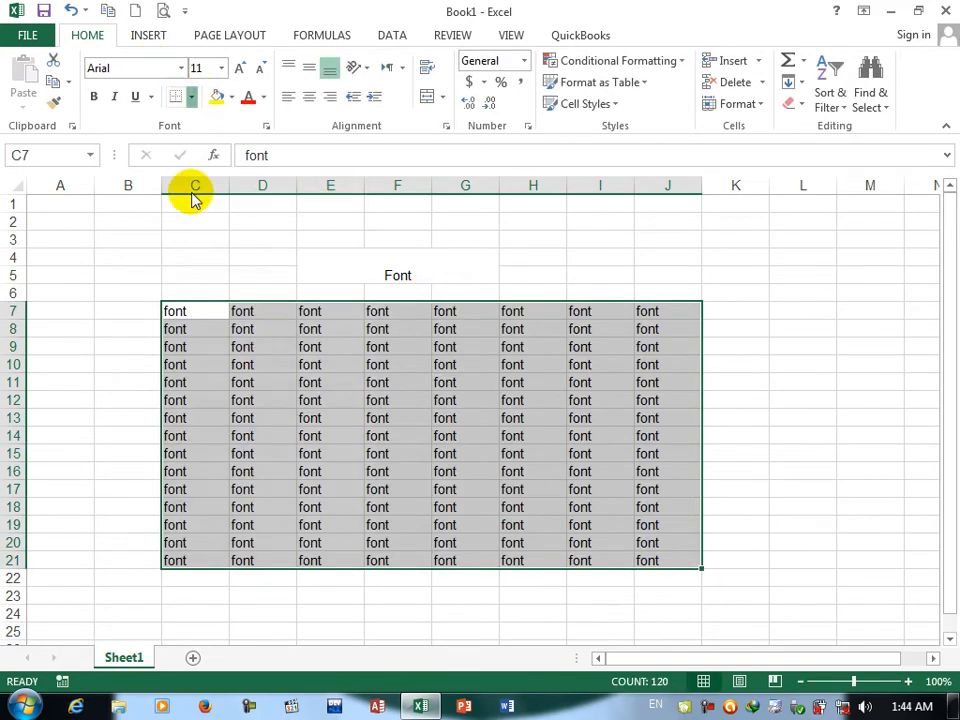
pyautogui.click(192, 96)
pyautogui.click(197, 257)
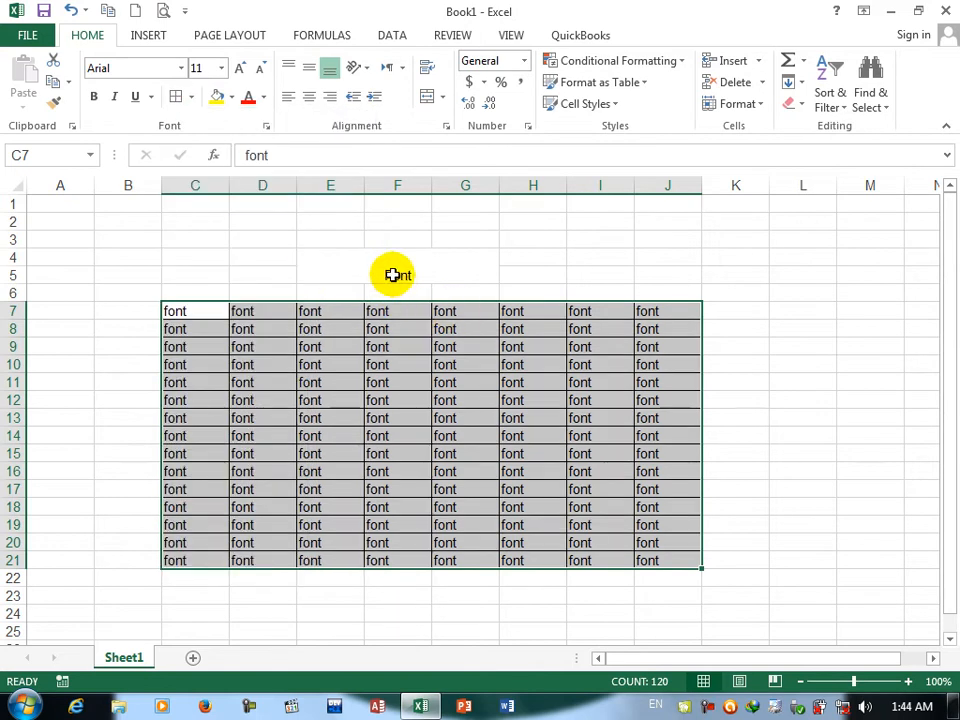
# Step: Change the font of the table C7:J21 to Calibri Light
pyautogui.click(396, 274)
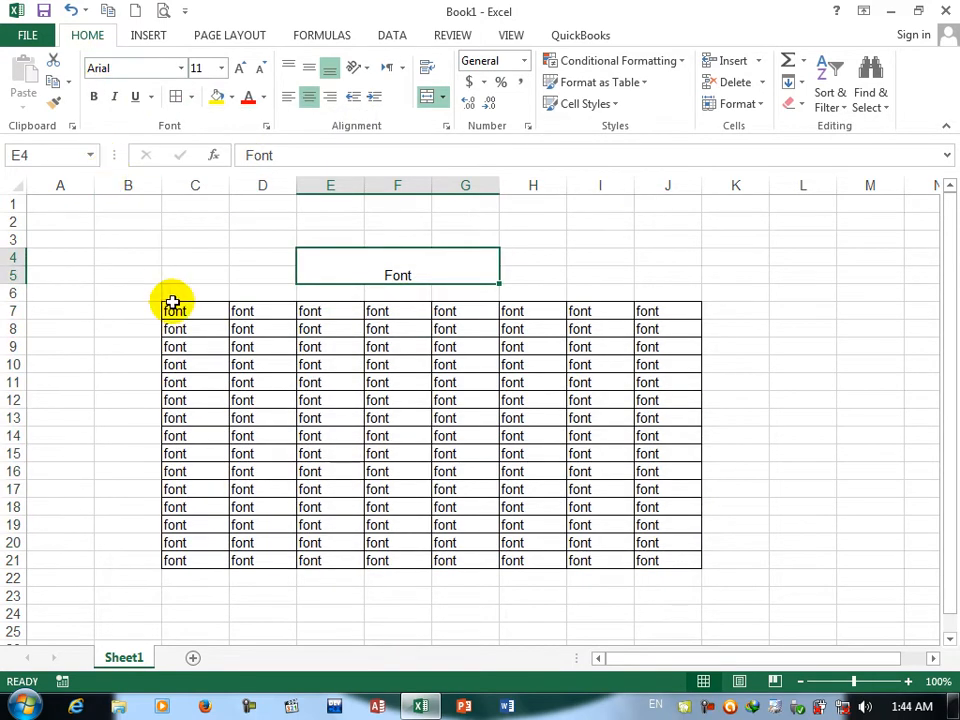
pyautogui.moveTo(176, 311); pyautogui.dragTo(692, 559)
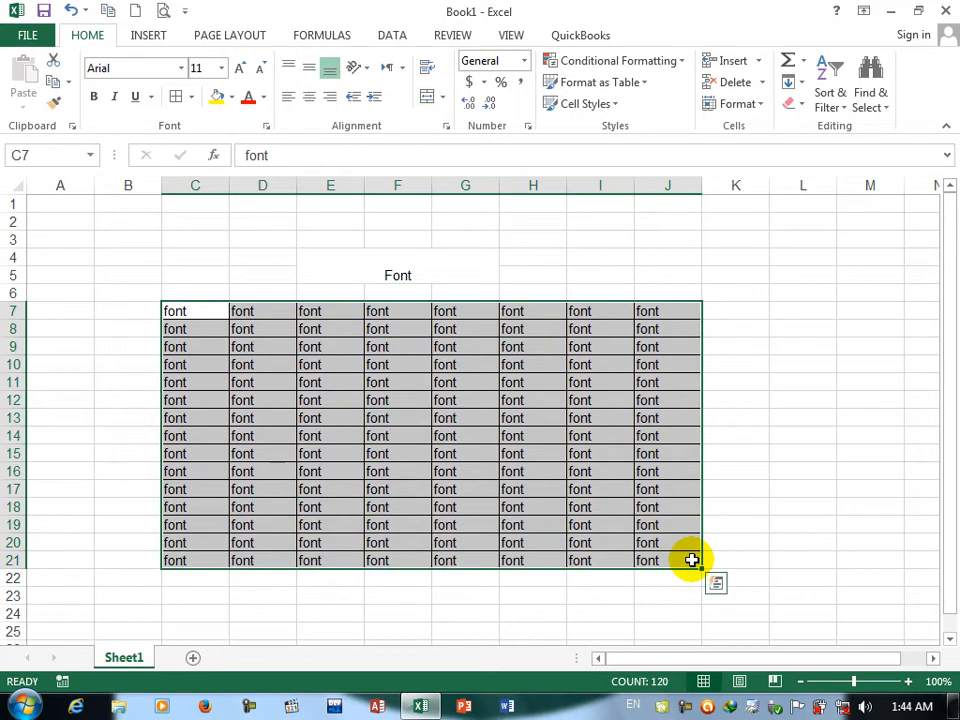
pyautogui.click(183, 78)
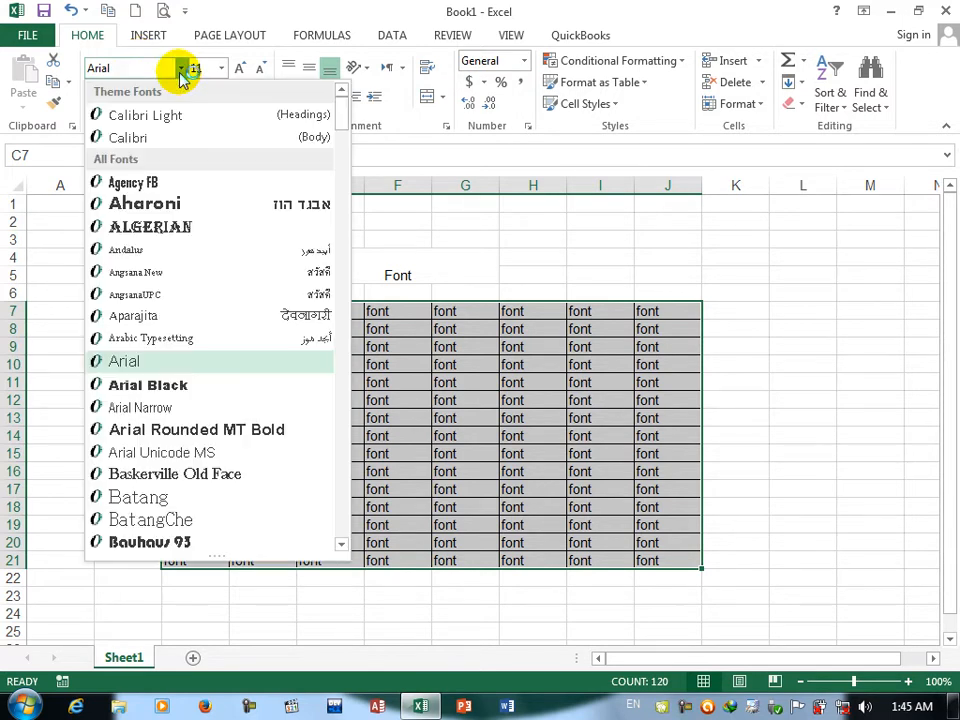
pyautogui.click(113, 114)
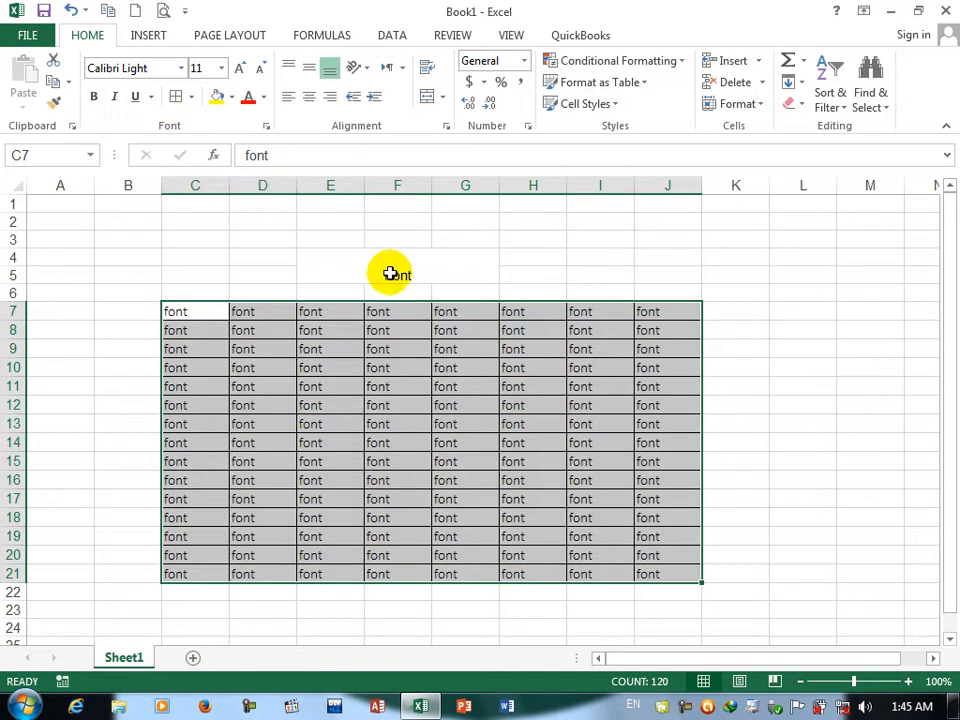
# Step: Set the font size of the "Font" heading in E4 to 20
pyautogui.click(391, 271)
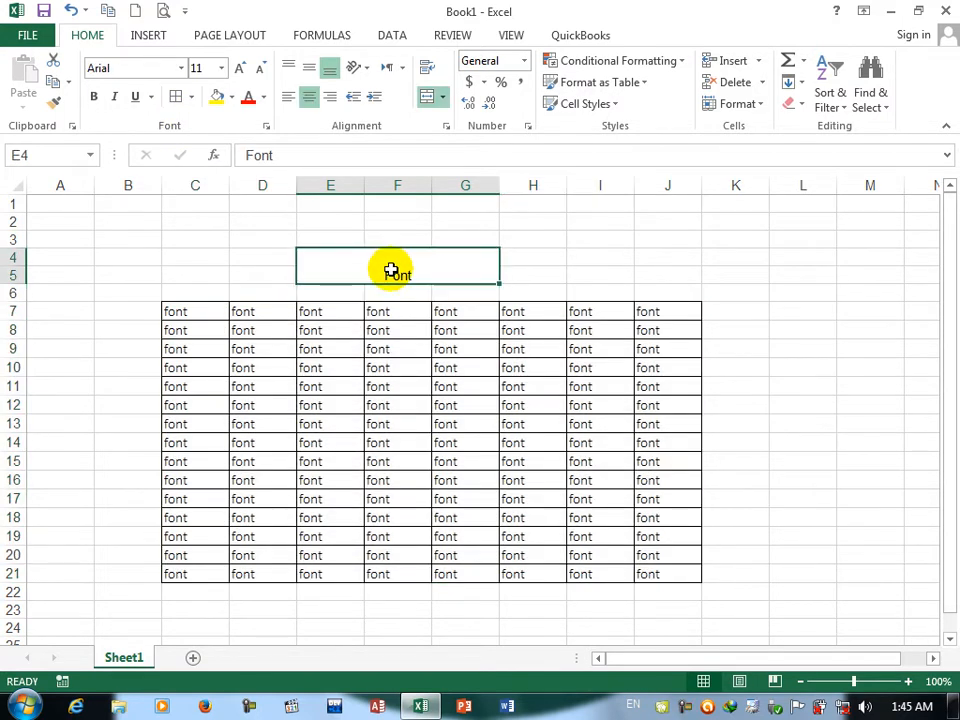
pyautogui.click(181, 68)
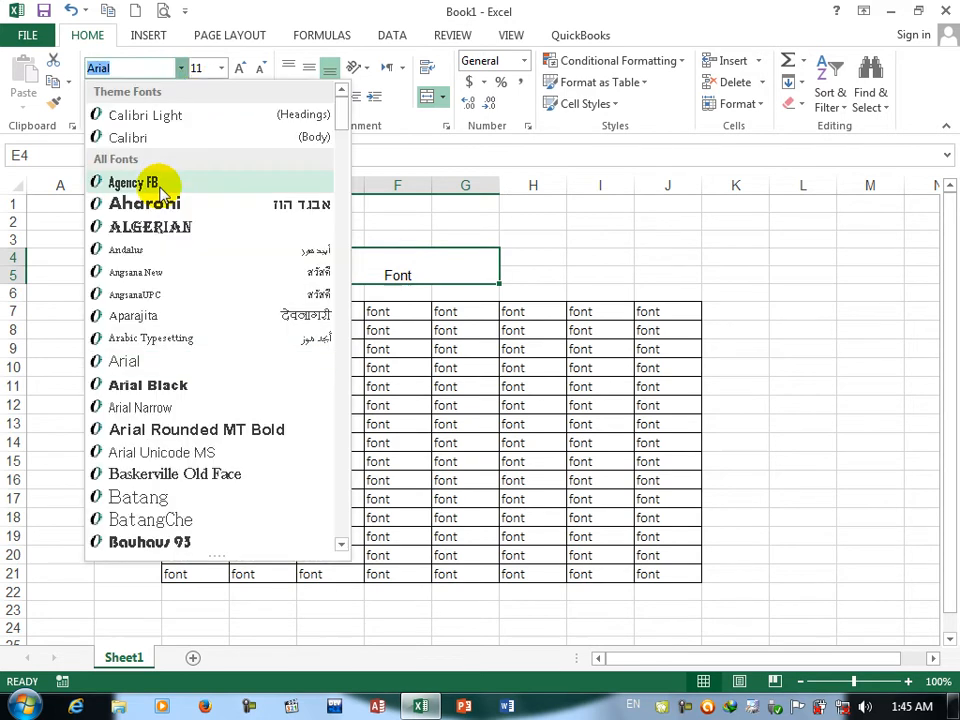
pyautogui.click(221, 72)
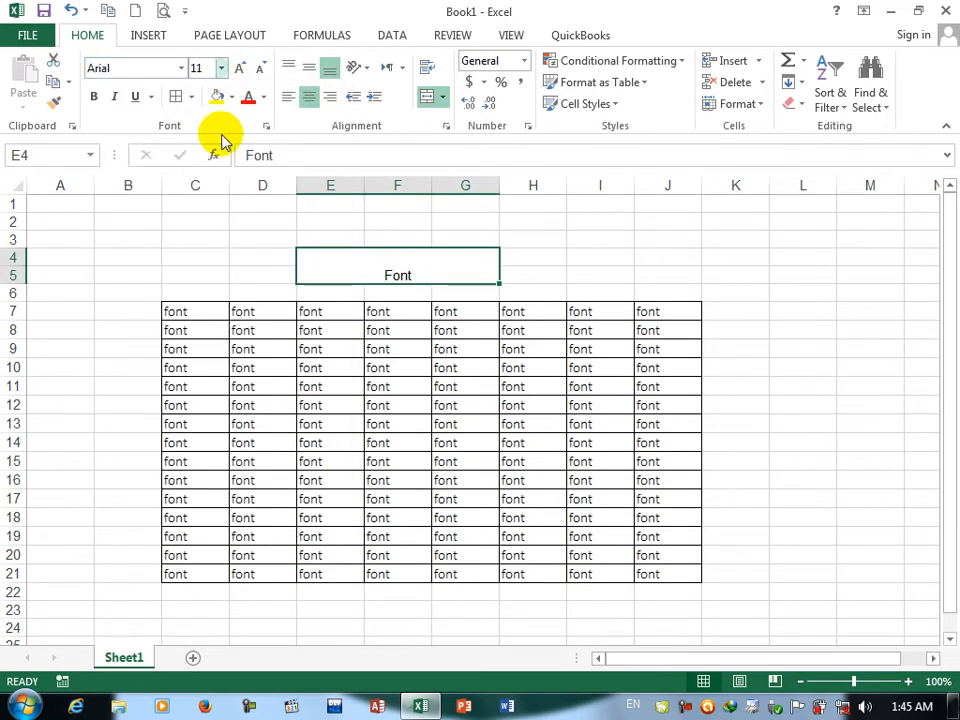
pyautogui.click(221, 70)
pyautogui.click(221, 70)
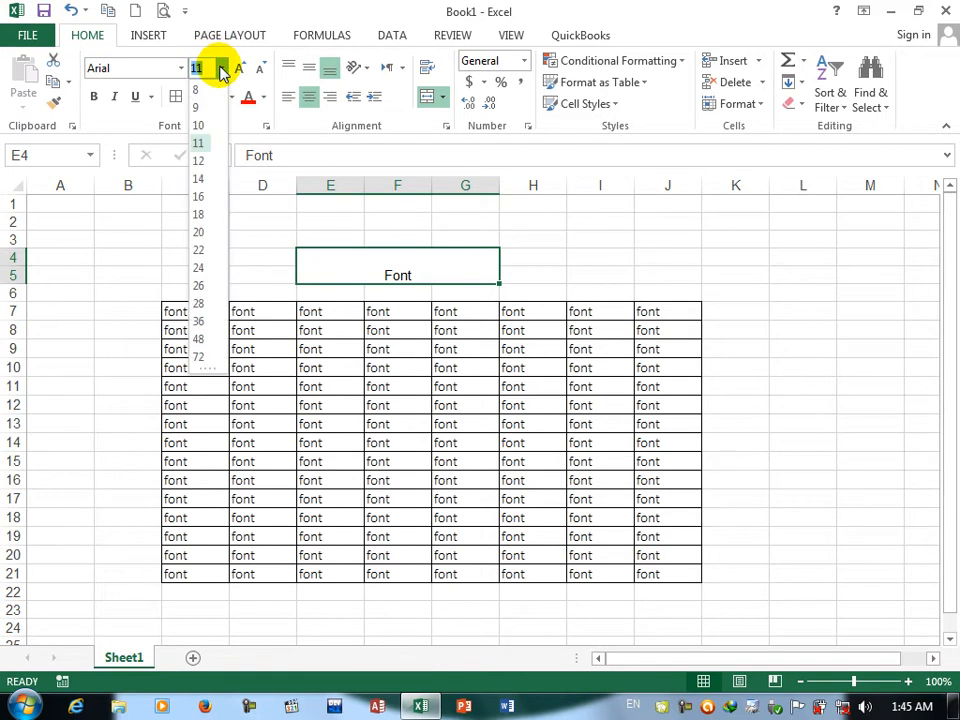
pyautogui.click(199, 227)
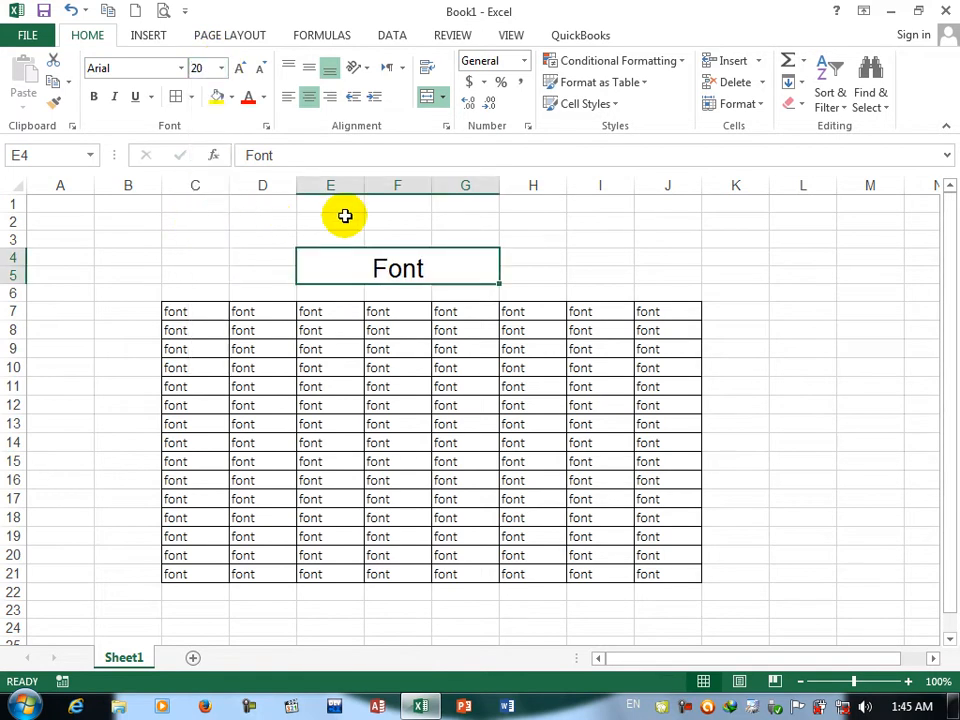
# Step: Apply Calibri Light to the heading in E4 and switch it back to Arial
pyautogui.click(182, 68)
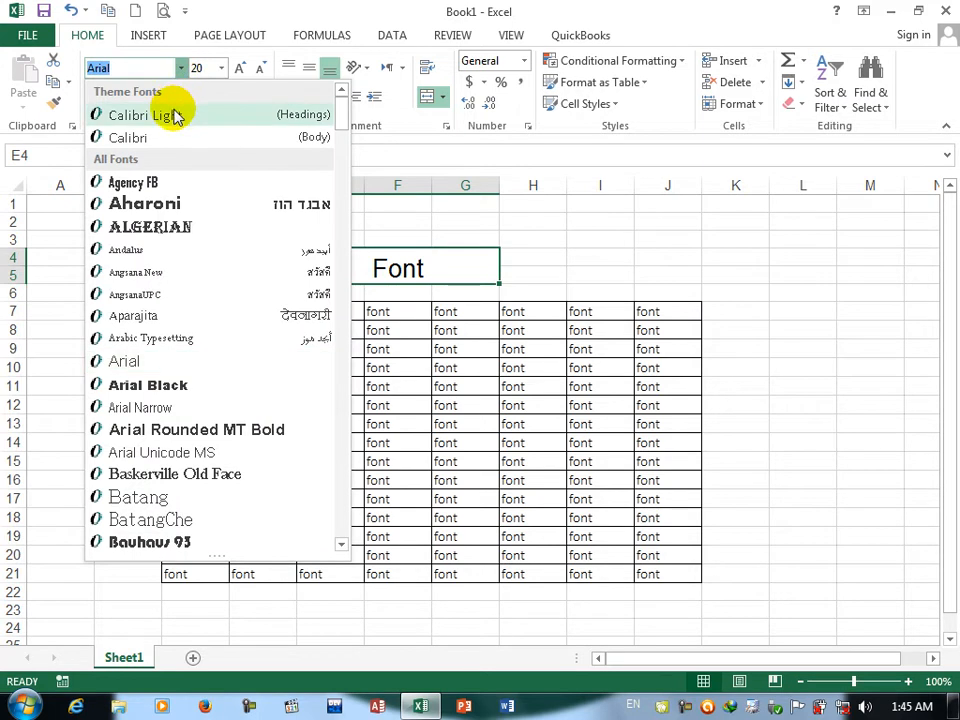
pyautogui.click(174, 115)
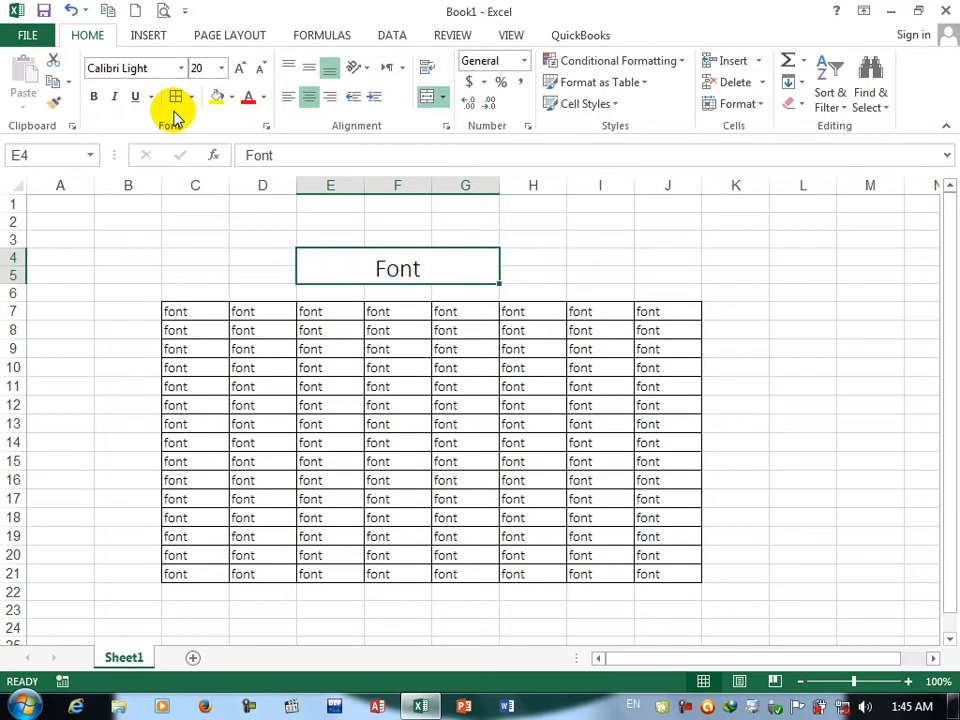
pyautogui.click(182, 68)
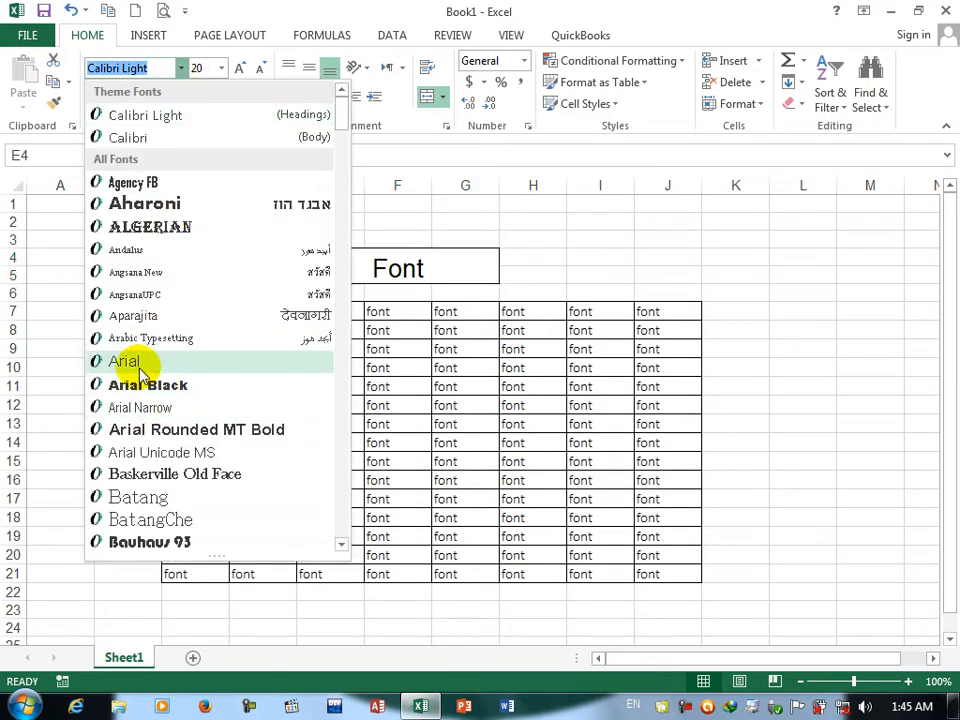
pyautogui.click(140, 368)
# Step: Browse the available fonts and set the heading in E4 to Impact by its name
pyautogui.click(185, 69)
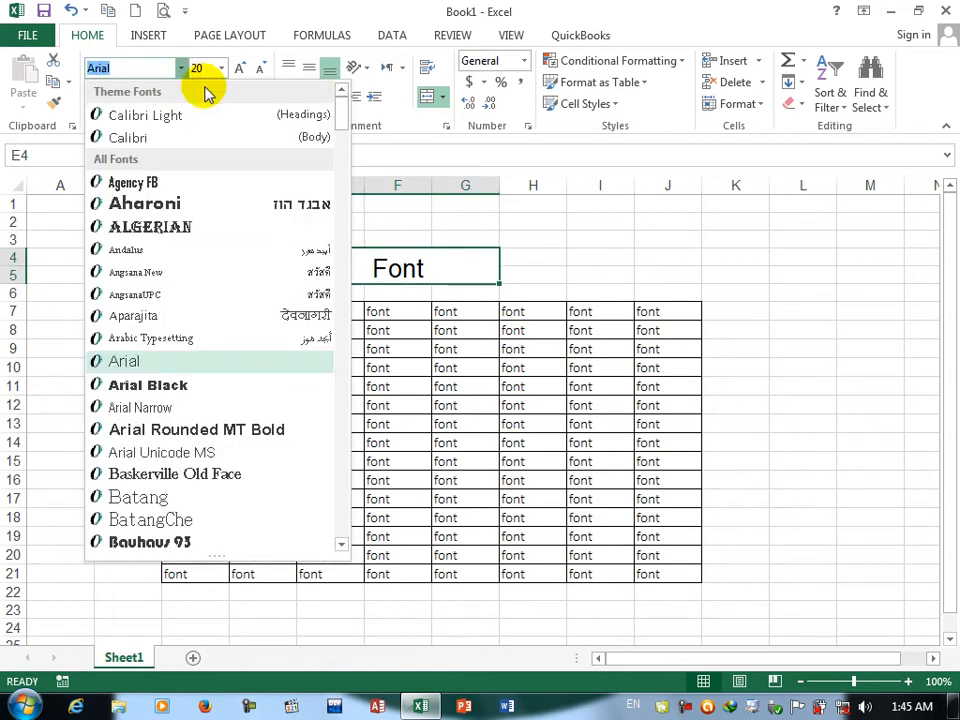
pyautogui.moveTo(343, 111); pyautogui.dragTo(348, 470)
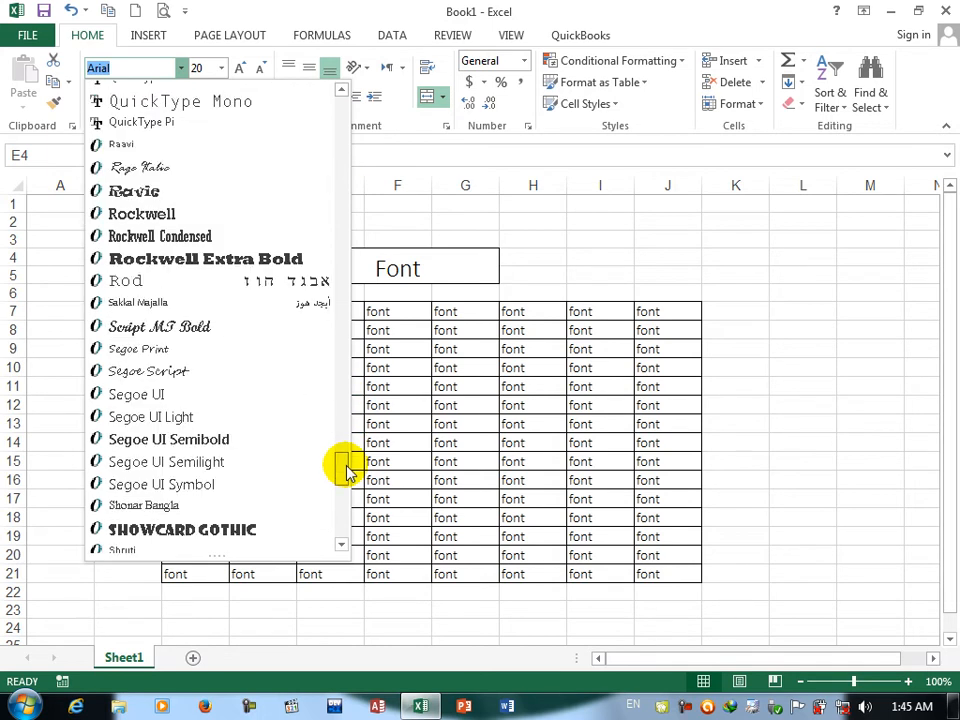
pyautogui.moveTo(346, 470); pyautogui.dragTo(336, 86)
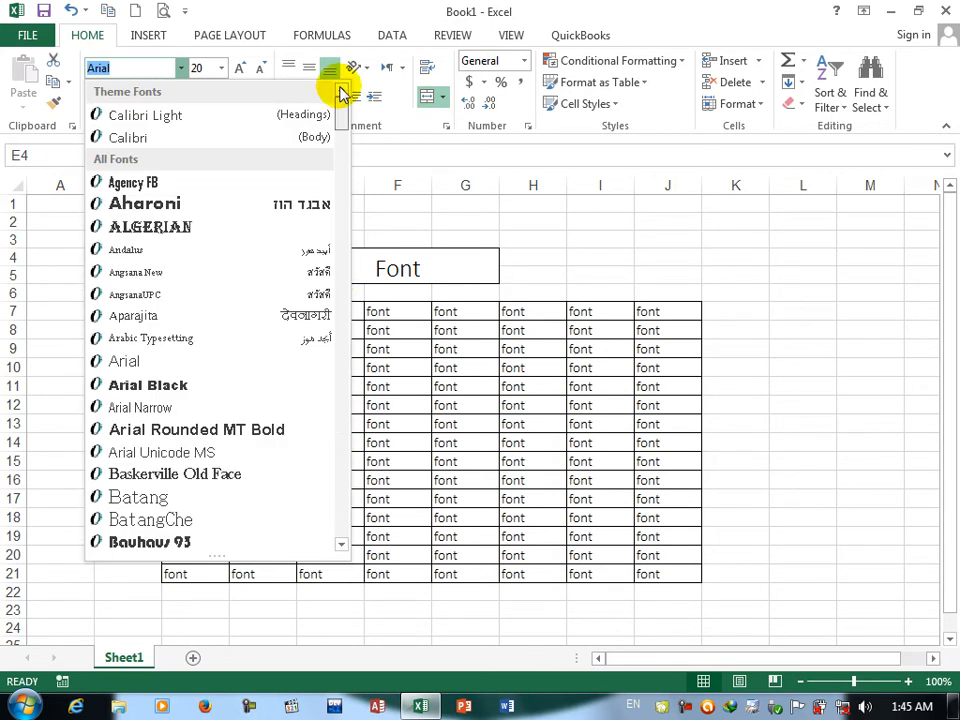
pyautogui.write('Impact')
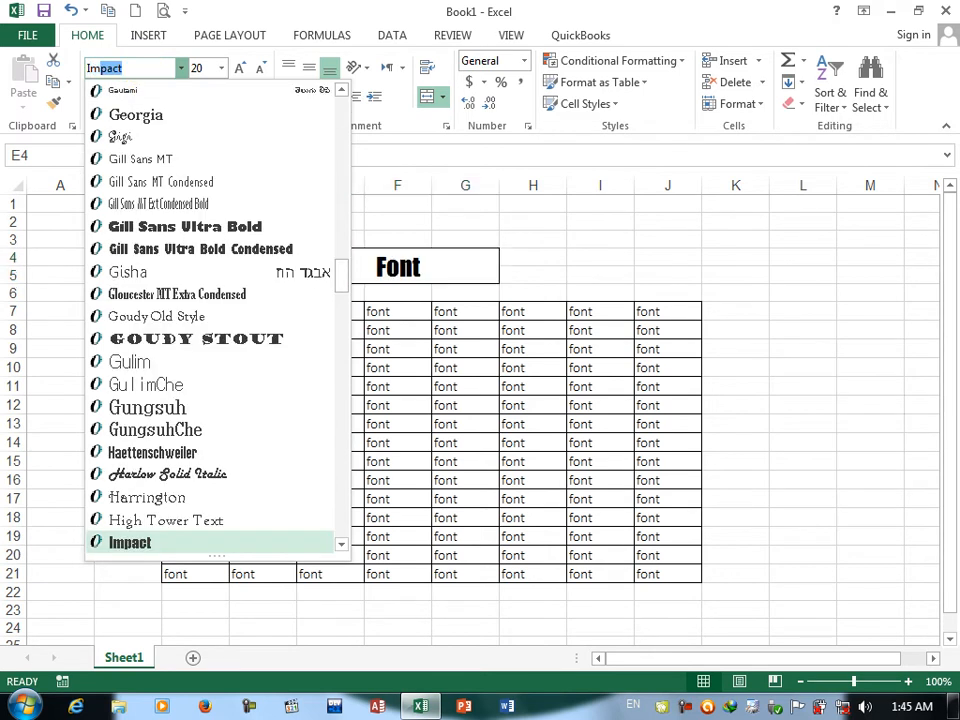
pyautogui.press('Return')
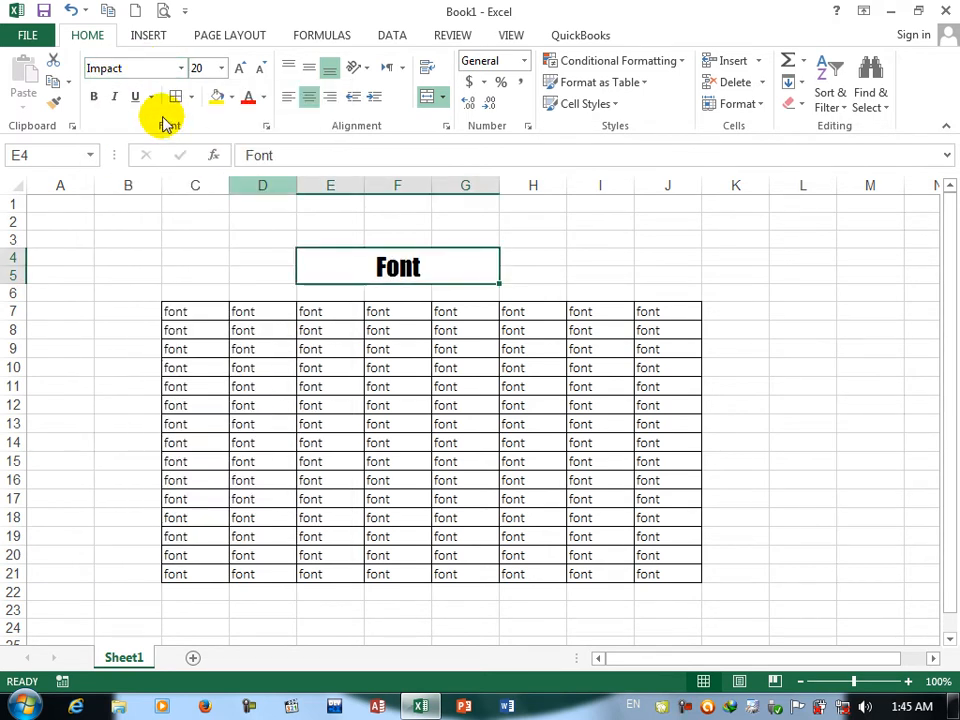
# Step: Set the heading's font to Arial by entering the font name
pyautogui.press('BackSpace')
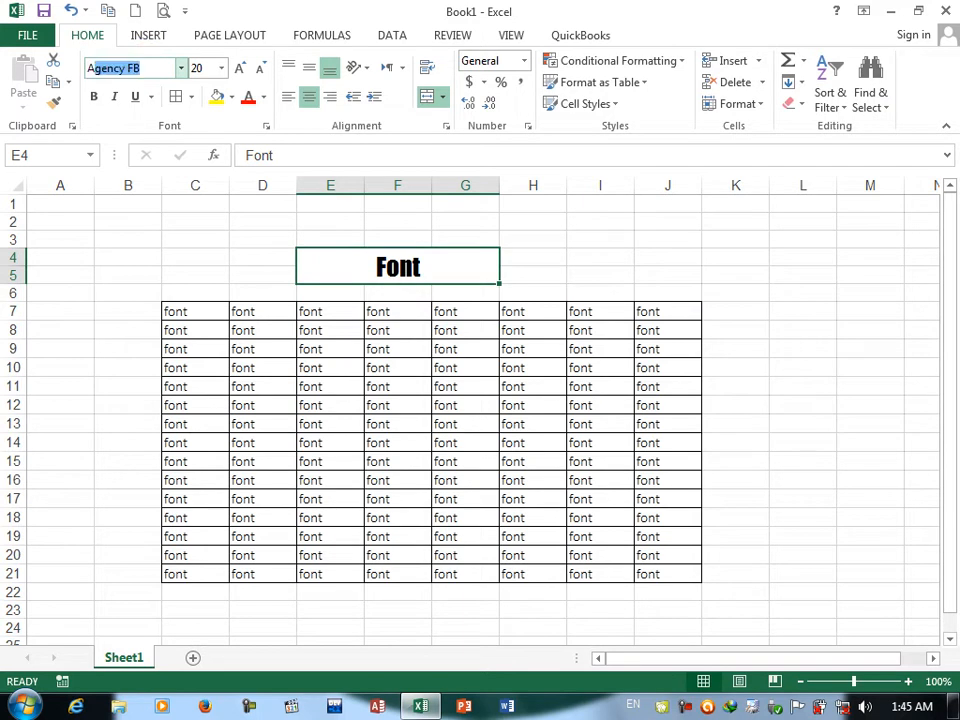
pyautogui.write('Arial')
pyautogui.press('Return')
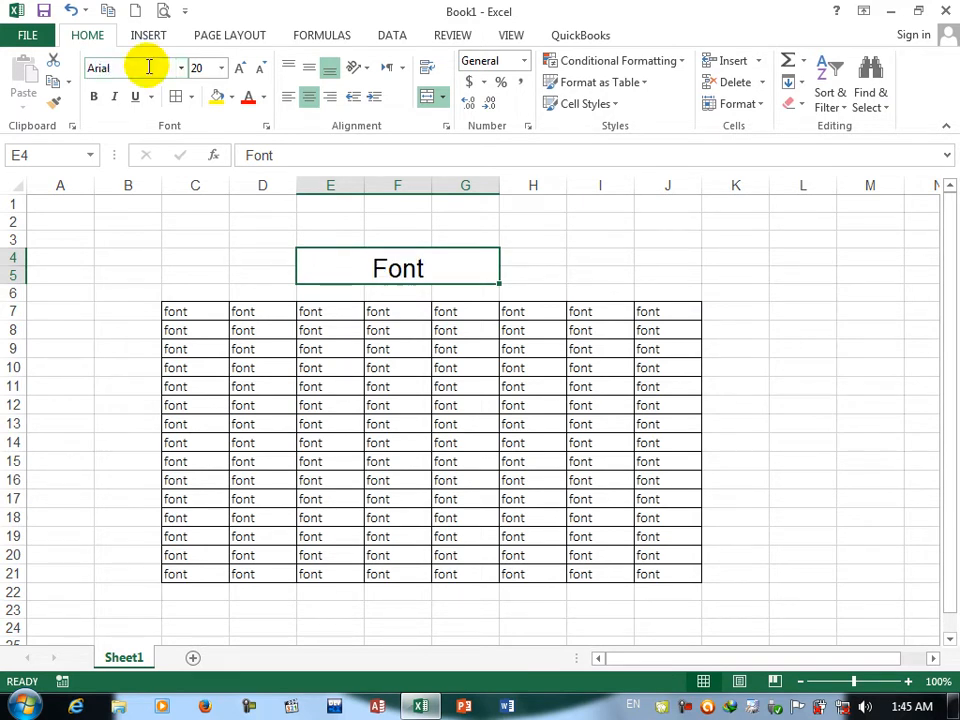
# Step: Set the heading's font to Times New Roman by entering the font name
pyautogui.press('BackSpace')
pyautogui.write('T')
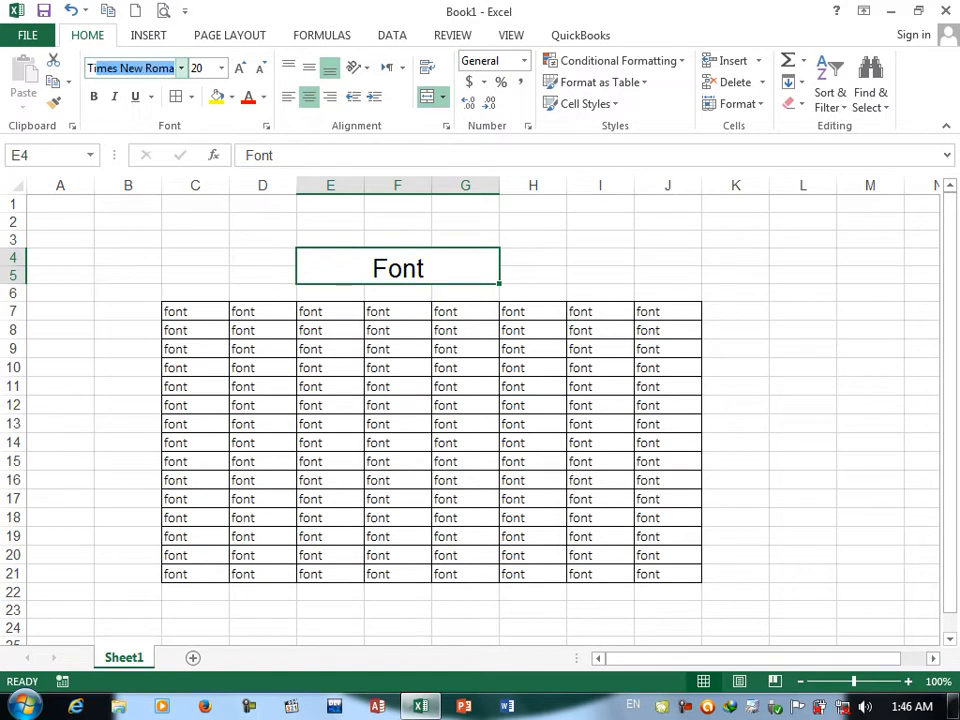
pyautogui.write('i')
pyautogui.press('Return')
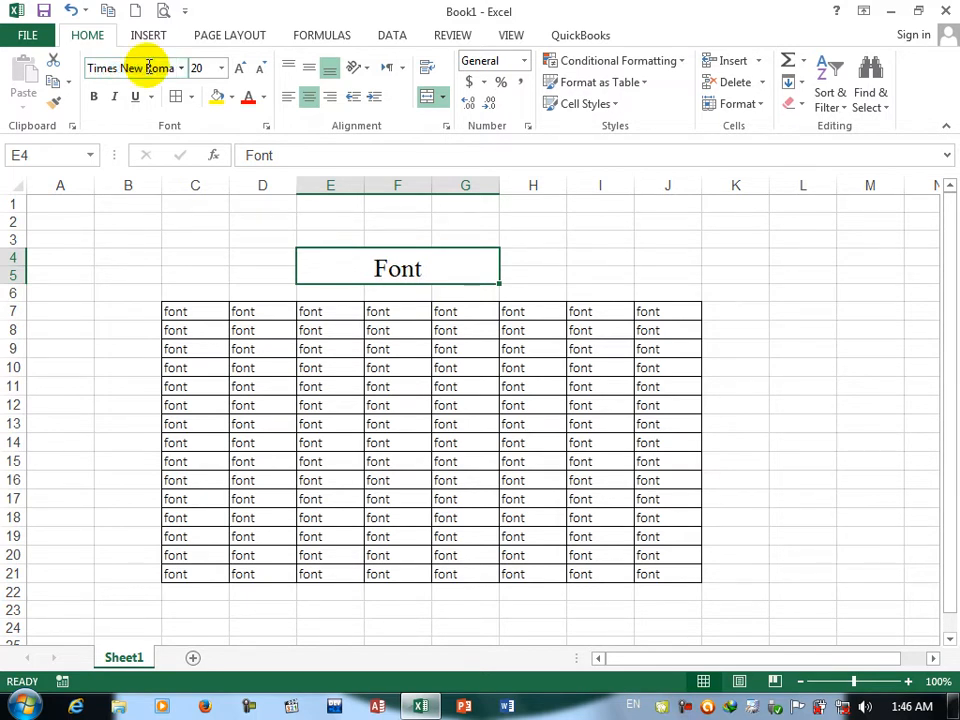
# Step: Give the first three cells of table row 7 different fonts: C7 Agency FB, D7 Aharoni, E7 Algerian
pyautogui.click(178, 311)
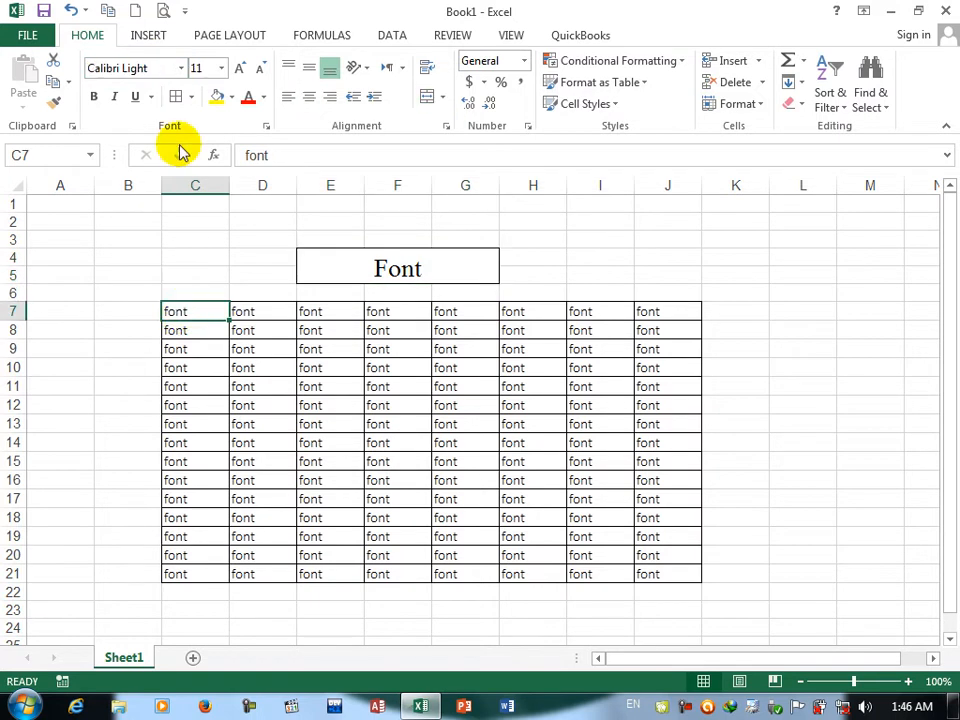
pyautogui.click(182, 68)
pyautogui.click(124, 182)
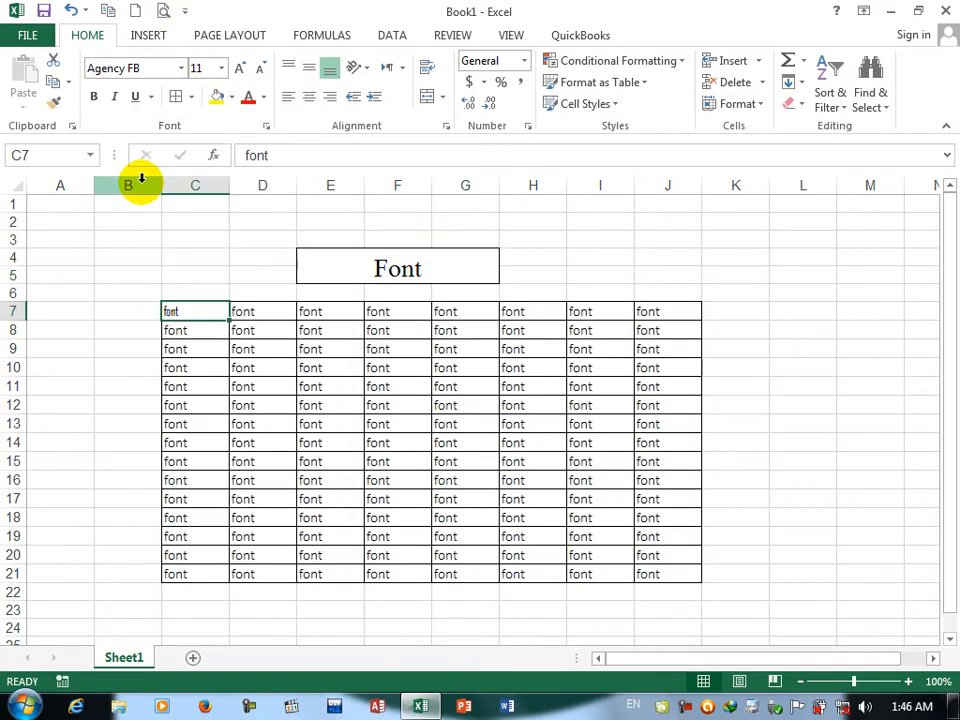
pyautogui.click(241, 311)
pyautogui.click(182, 68)
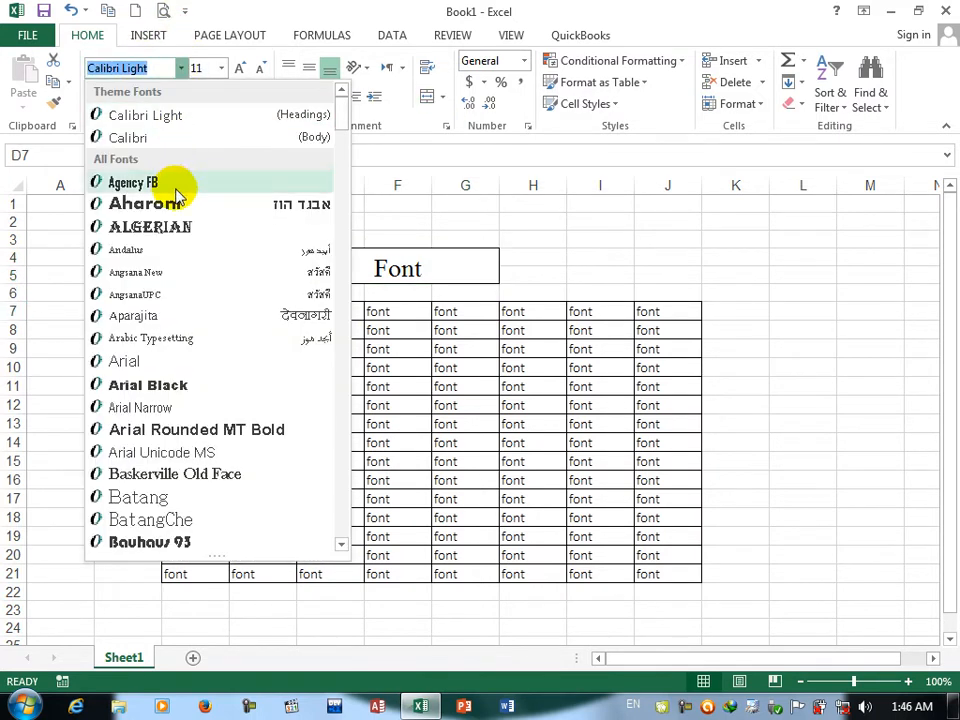
pyautogui.click(167, 206)
pyautogui.click(330, 316)
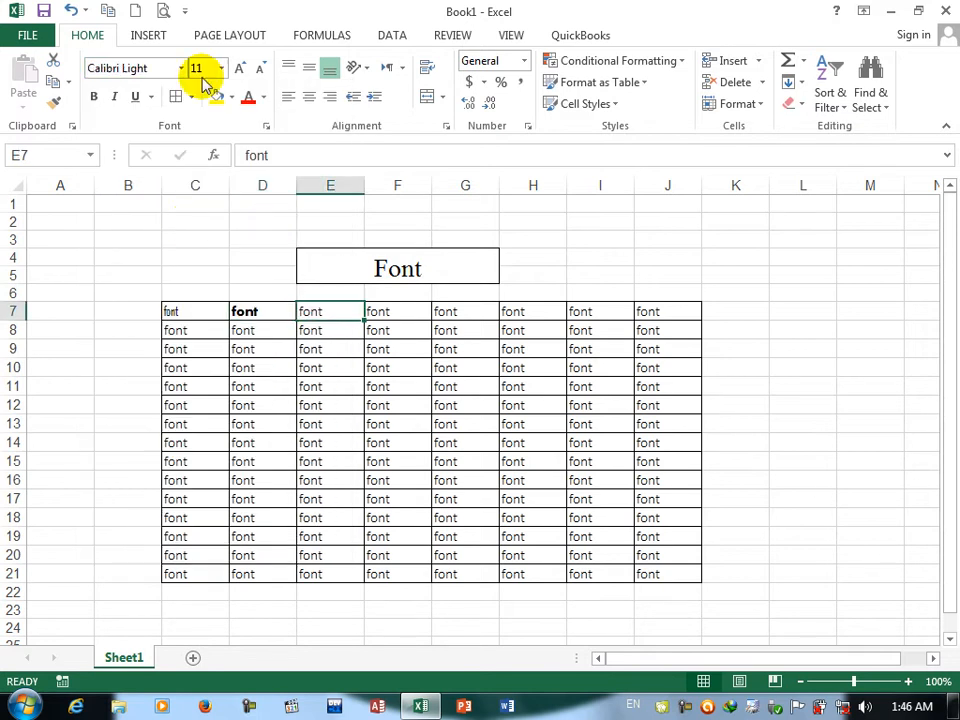
pyautogui.click(178, 67)
pyautogui.click(178, 228)
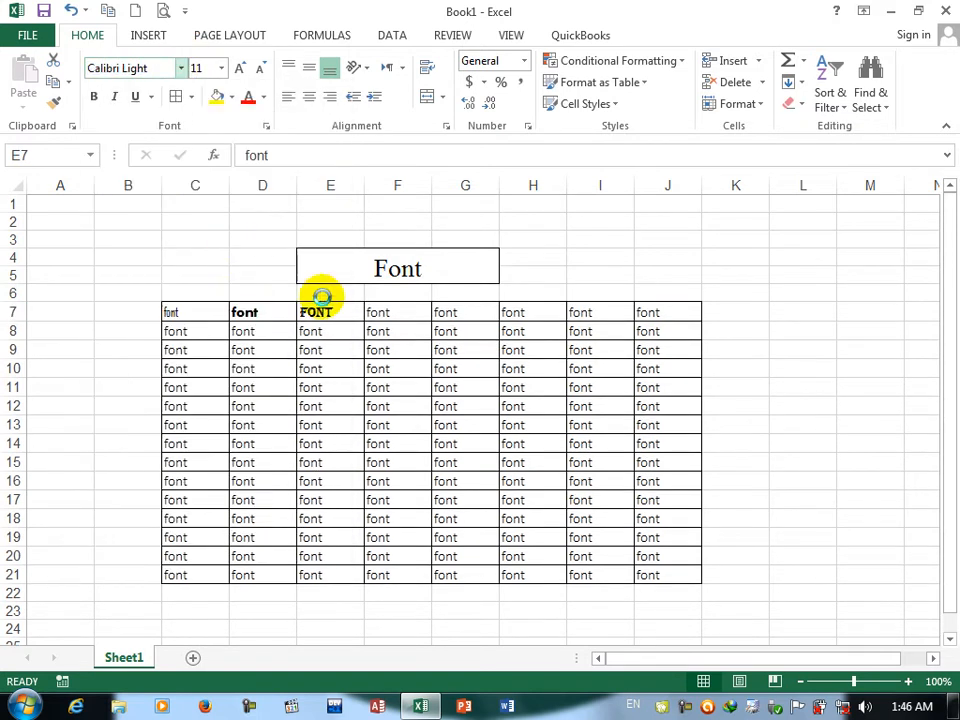
# Step: Set the font of table cell F7 to Andalus
pyautogui.click(394, 317)
pyautogui.click(223, 69)
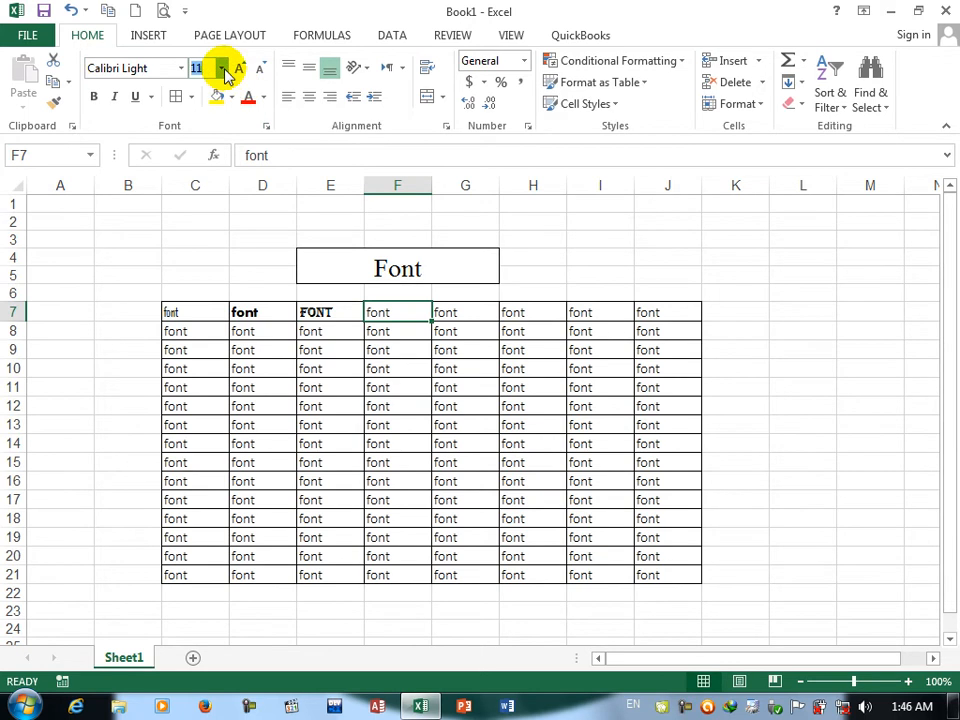
pyautogui.click(180, 68)
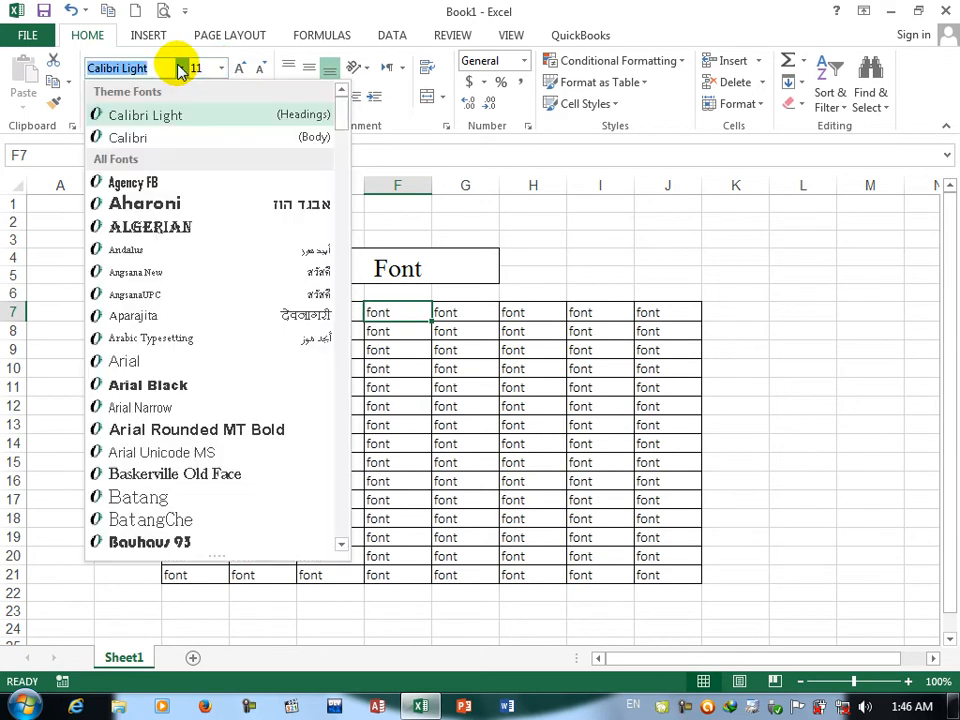
pyautogui.click(154, 249)
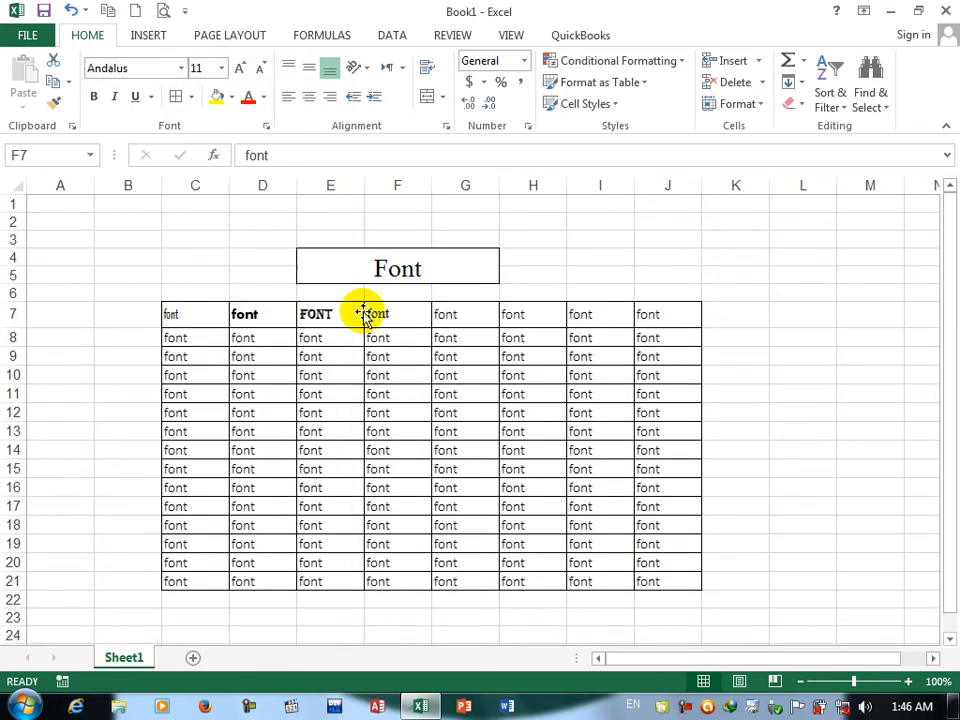
# Step: Set the font of table cell G7 to Arial and replace it with Baskerville Old Face
pyautogui.click(442, 316)
pyautogui.click(181, 68)
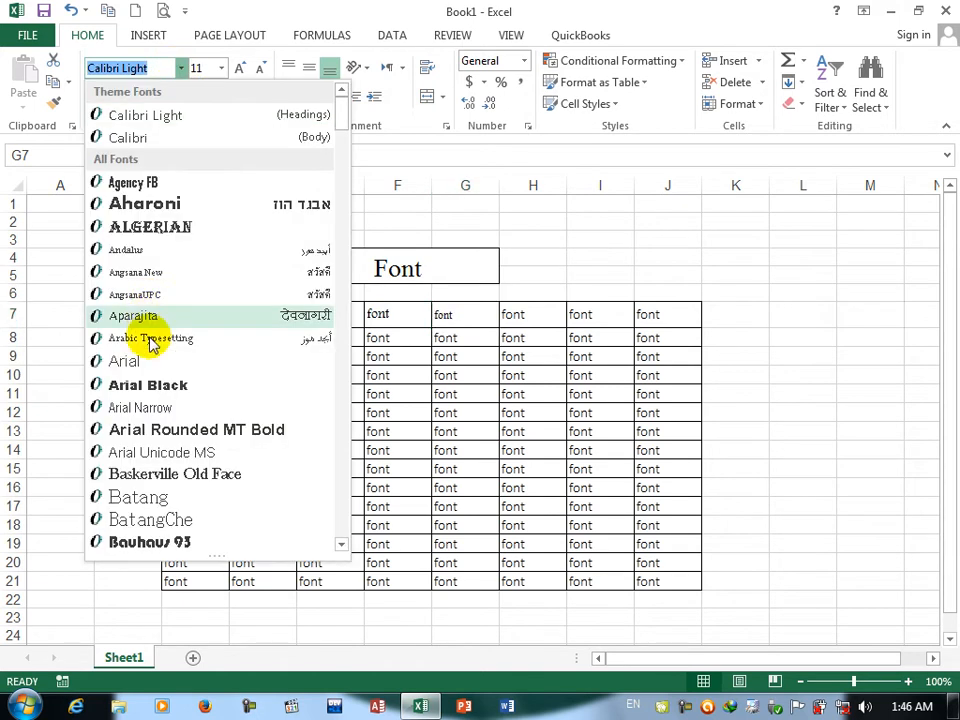
pyautogui.click(131, 360)
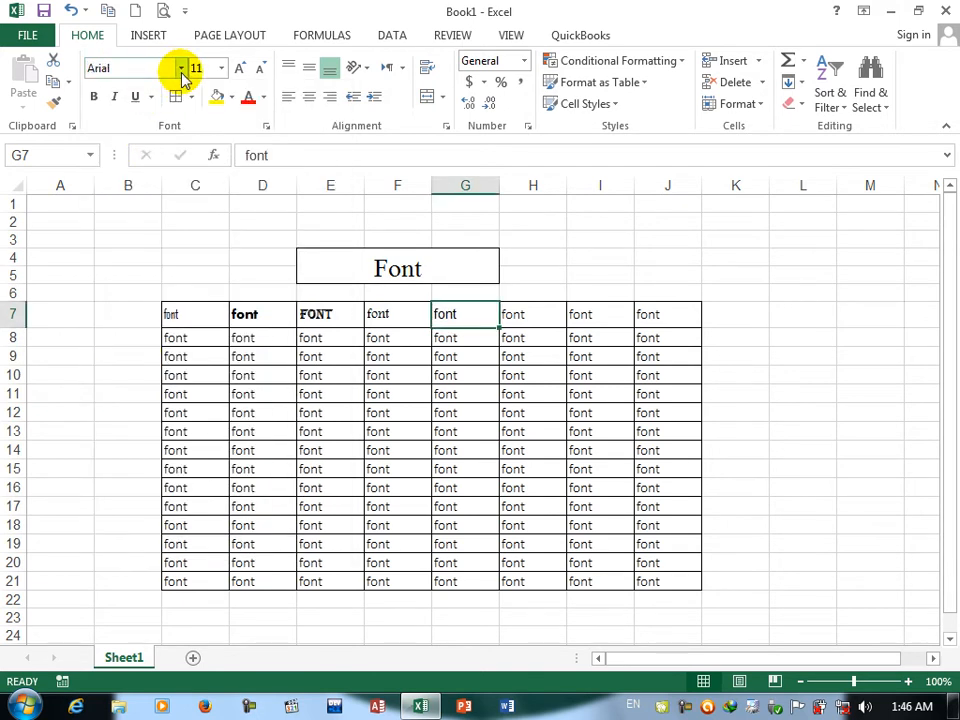
pyautogui.click(181, 68)
pyautogui.click(130, 352)
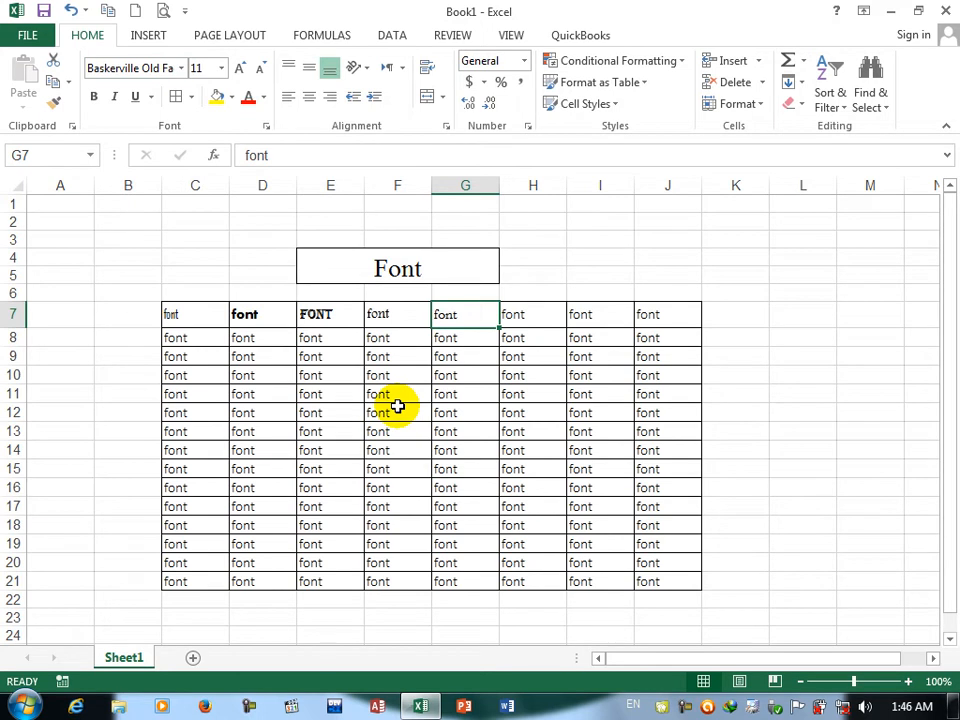
# Step: Preview the fonts one after another on cell G7 and apply Broadway
pyautogui.click(181, 68)
pyautogui.press('Down')
pyautogui.press('Down')
pyautogui.press('Down')
pyautogui.press('Down')
pyautogui.press('Down')
pyautogui.press('Down')
pyautogui.press('Down')
pyautogui.press('Down')
pyautogui.press('Down')
pyautogui.press('Down')
pyautogui.press('Down')
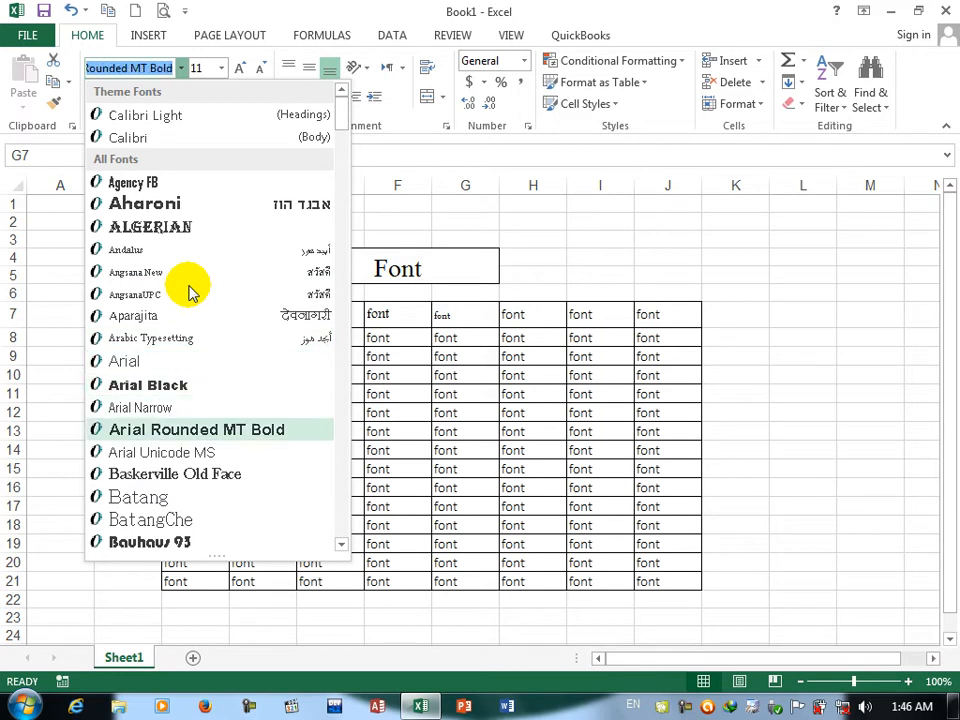
pyautogui.press('Down')
pyautogui.press('Down')
pyautogui.press('Down')
pyautogui.press('Down')
pyautogui.press('Down')
pyautogui.press('Down')
pyautogui.press('Down')
pyautogui.press('Down')
pyautogui.press('Down')
pyautogui.press('Down')
pyautogui.press('Down')
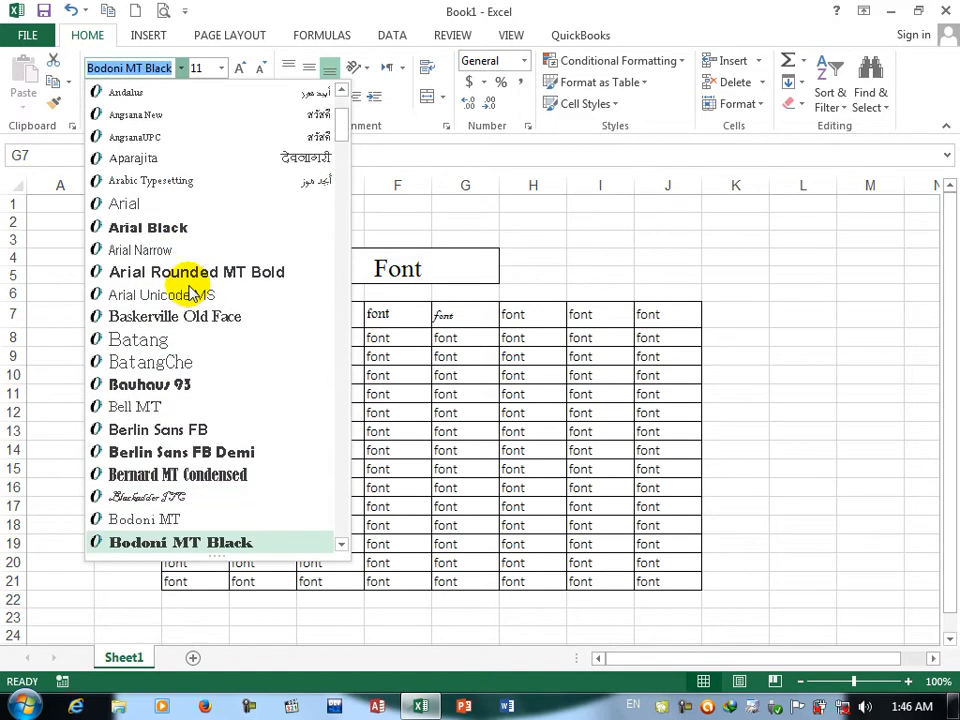
pyautogui.press('Down')
pyautogui.press('Down')
pyautogui.press('Down')
pyautogui.press('Down')
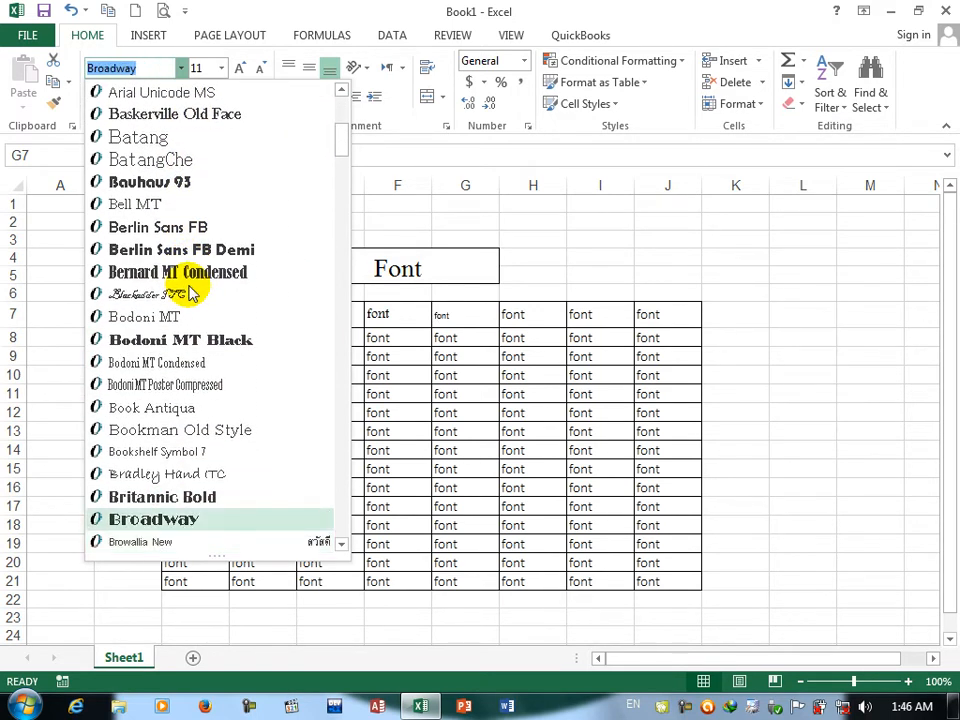
pyautogui.press('Return')
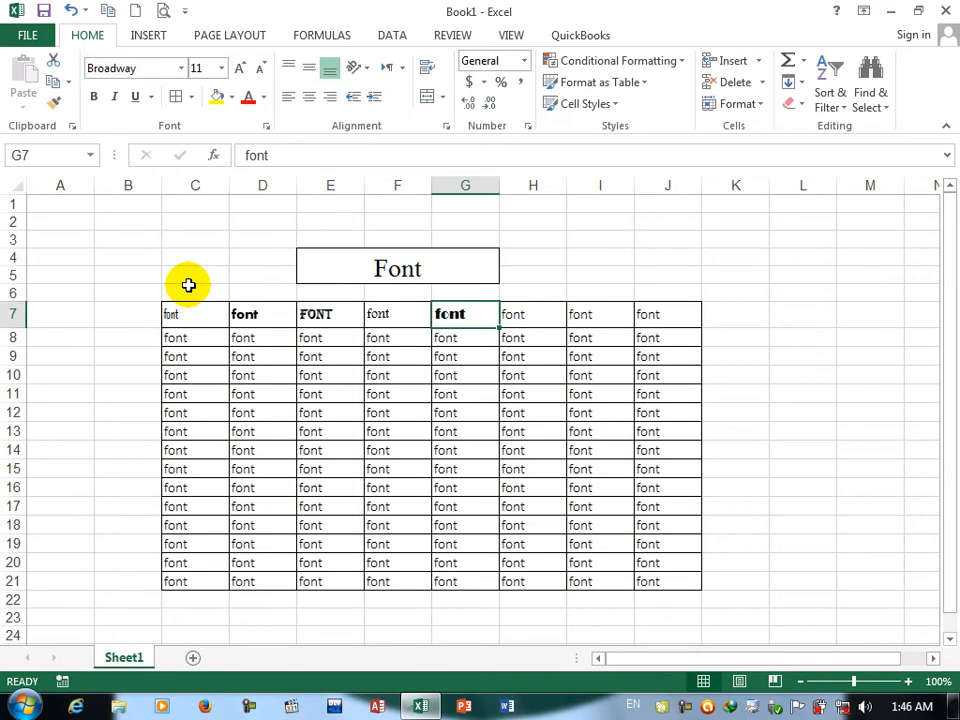
# Step: Set the font of cell G7 to Viner Hand ITC from near the end of the font list
pyautogui.click(184, 68)
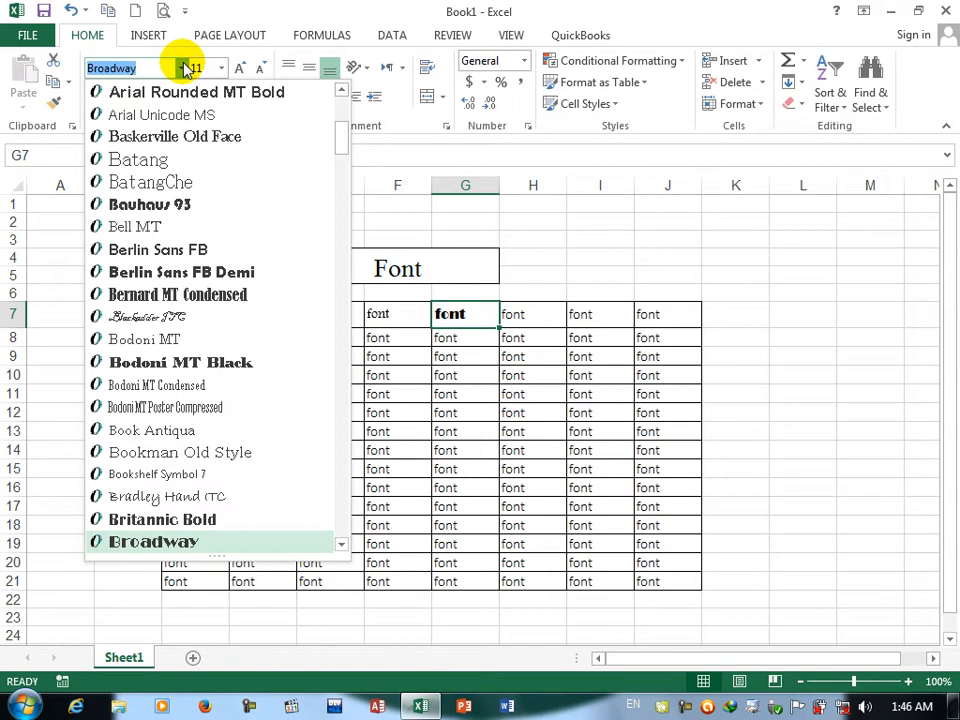
pyautogui.moveTo(343, 129); pyautogui.dragTo(349, 512)
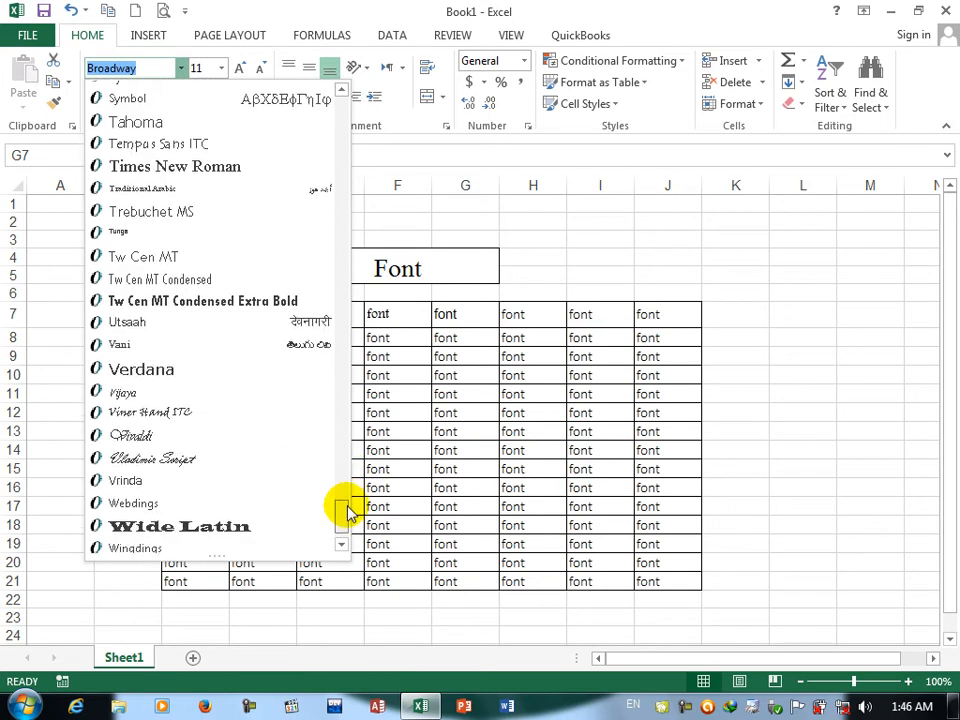
pyautogui.click(150, 412)
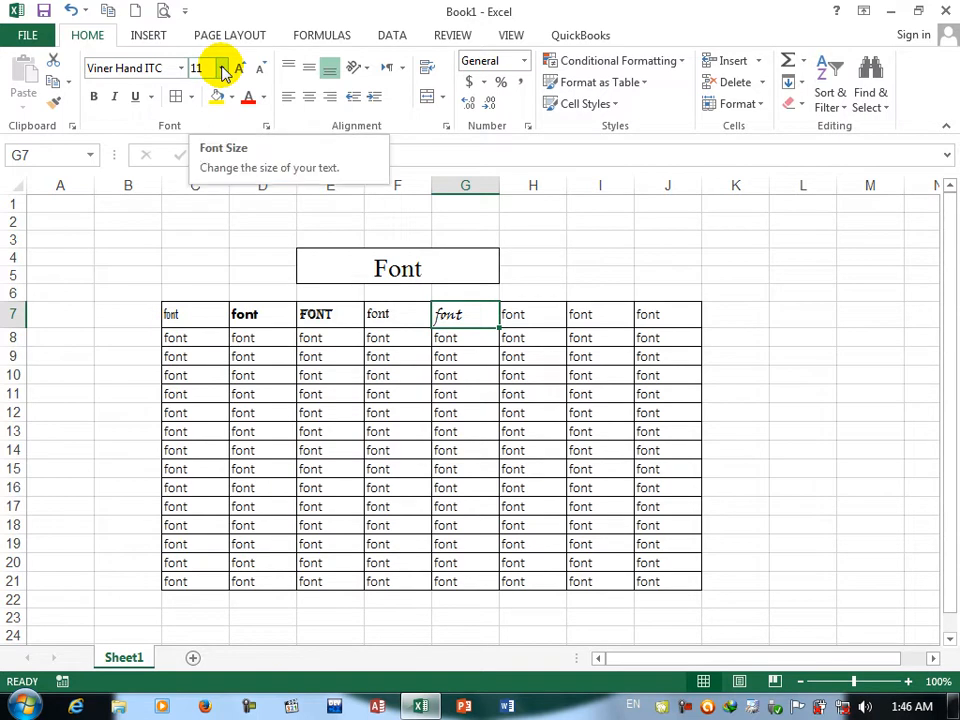
# Step: Set the font size of the heading in E4 to 72
pyautogui.click(379, 315)
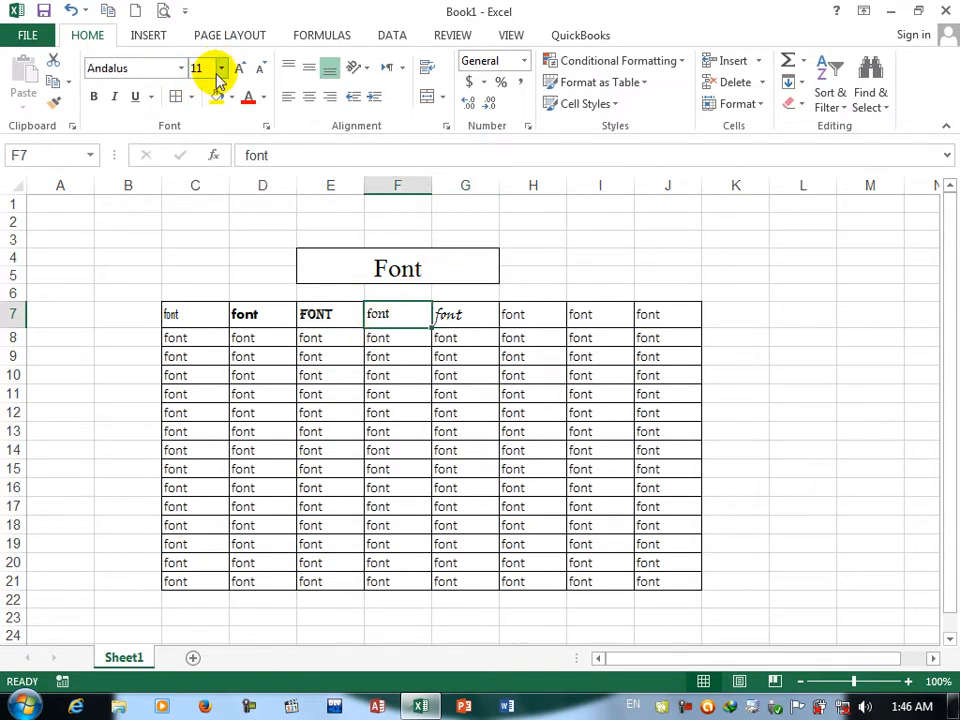
pyautogui.click(376, 255)
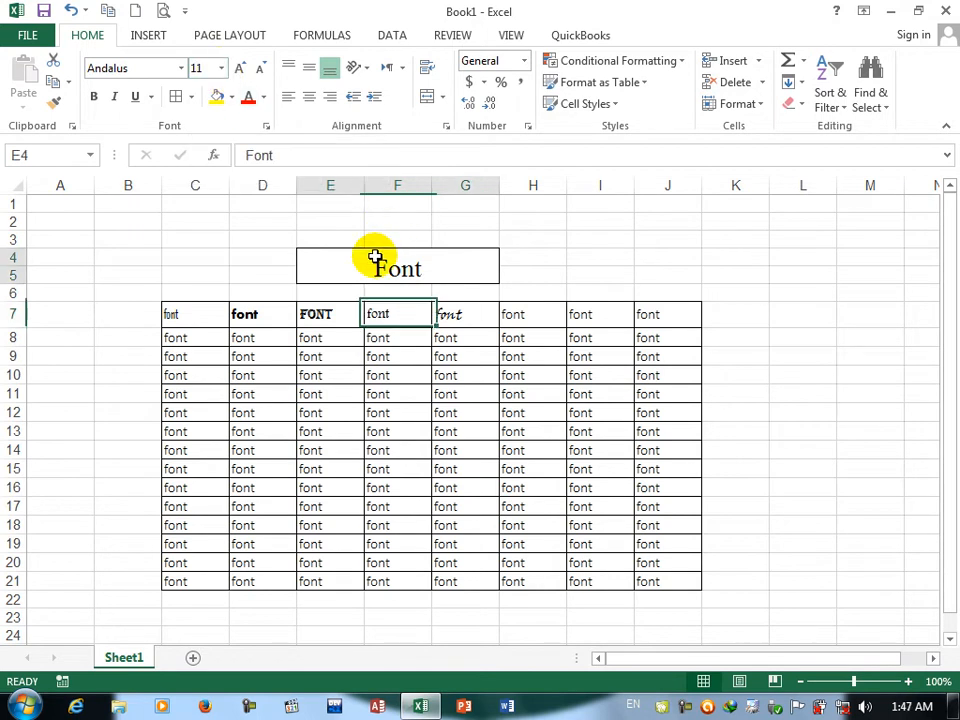
pyautogui.click(220, 68)
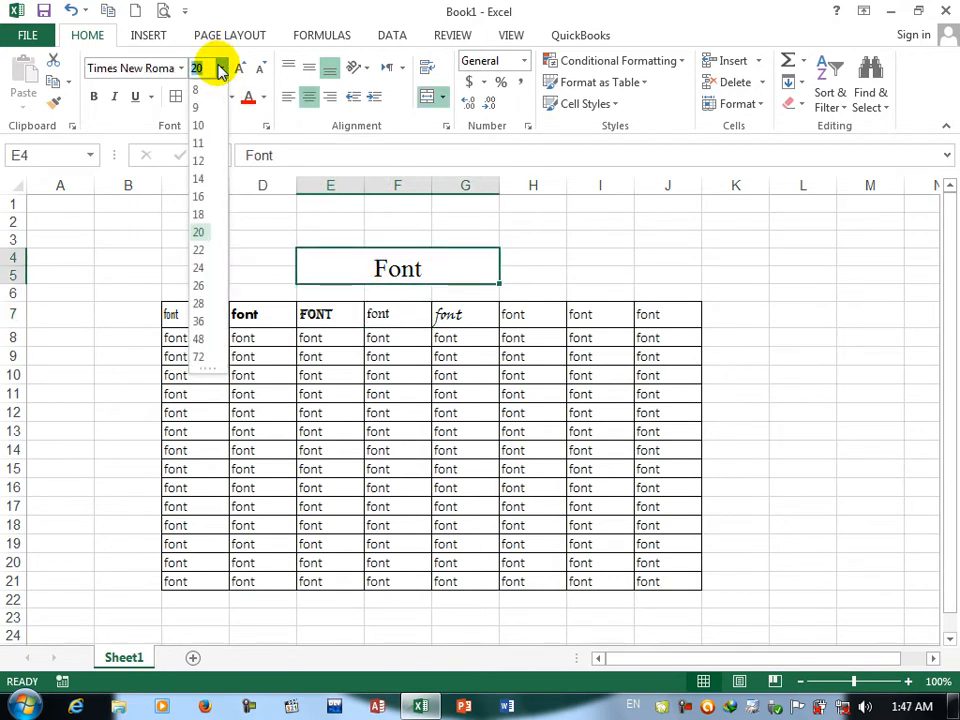
pyautogui.click(199, 357)
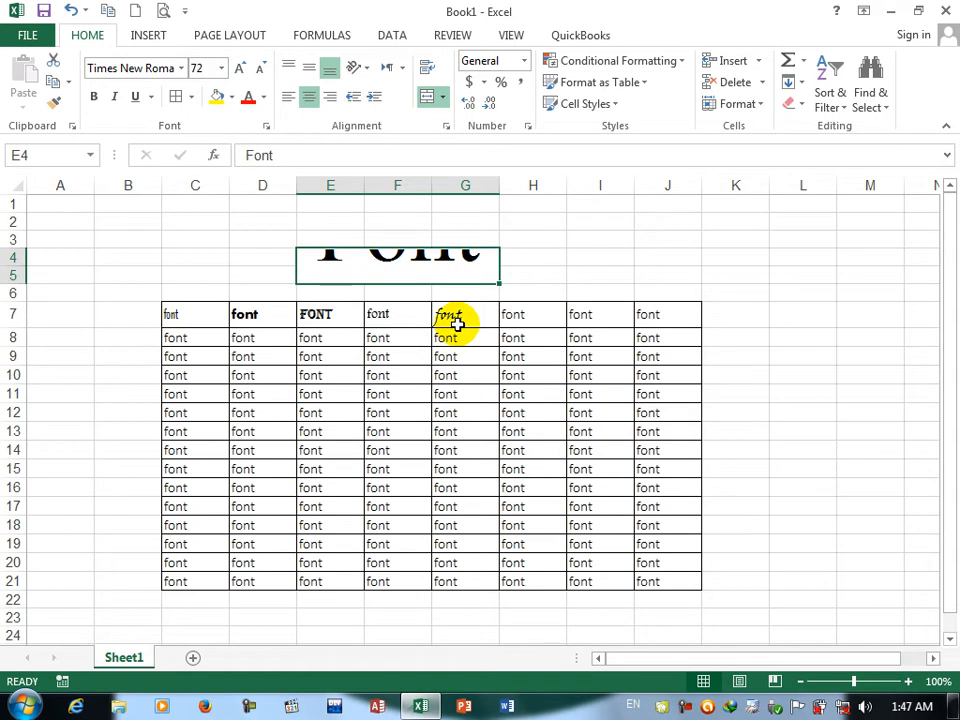
# Step: Set the font size of the whole table C7:J21 to 24 and enlarge it to 72
pyautogui.moveTo(200, 314); pyautogui.dragTo(675, 579)
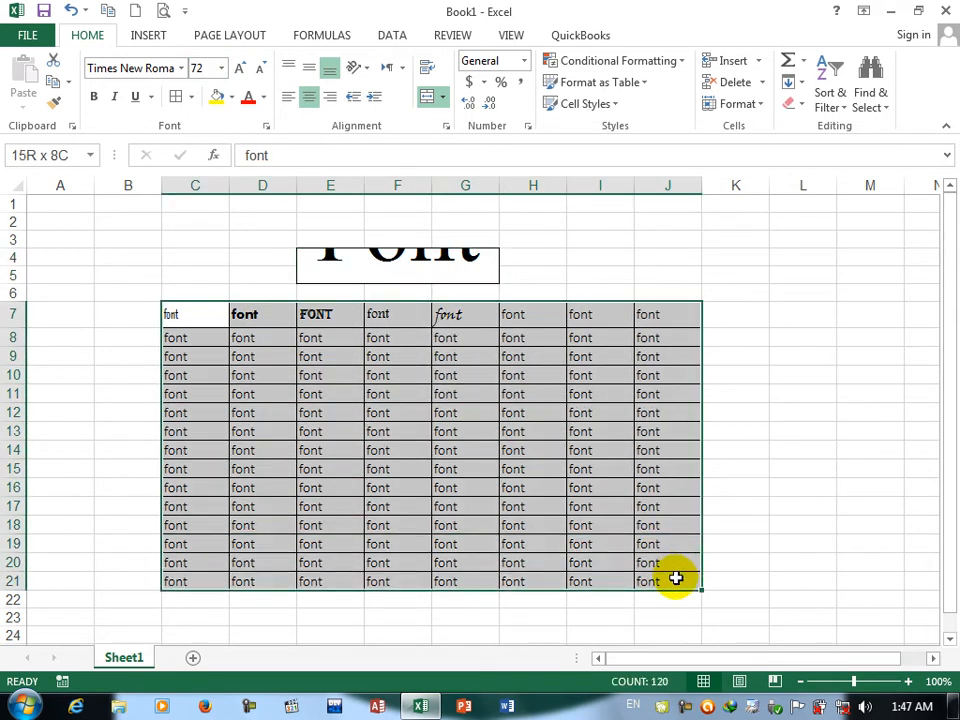
pyautogui.click(222, 68)
pyautogui.click(199, 268)
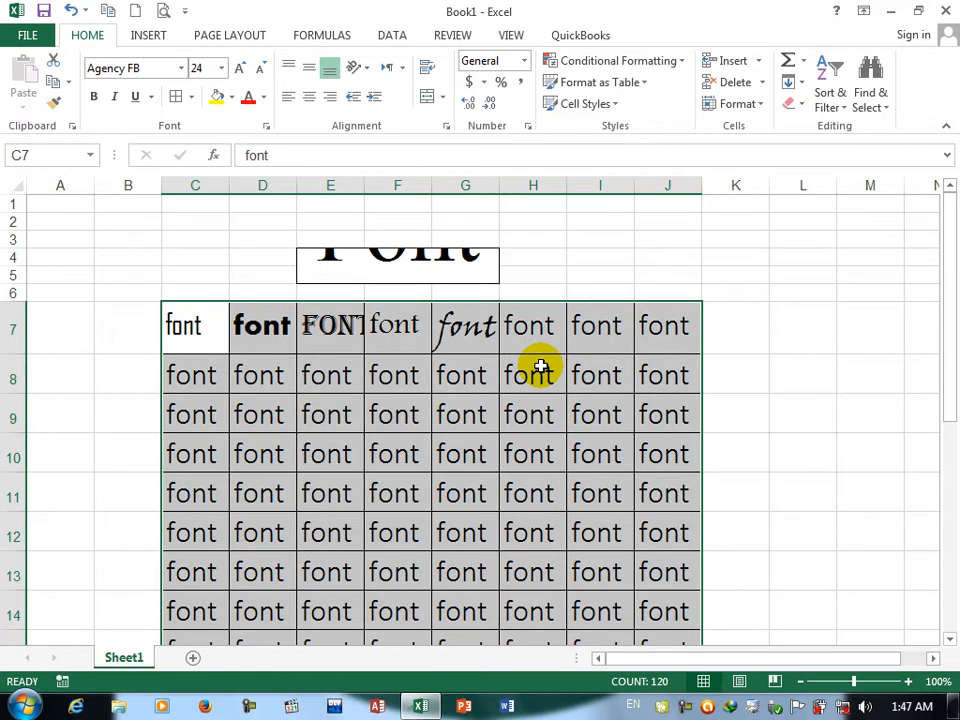
pyautogui.click(221, 68)
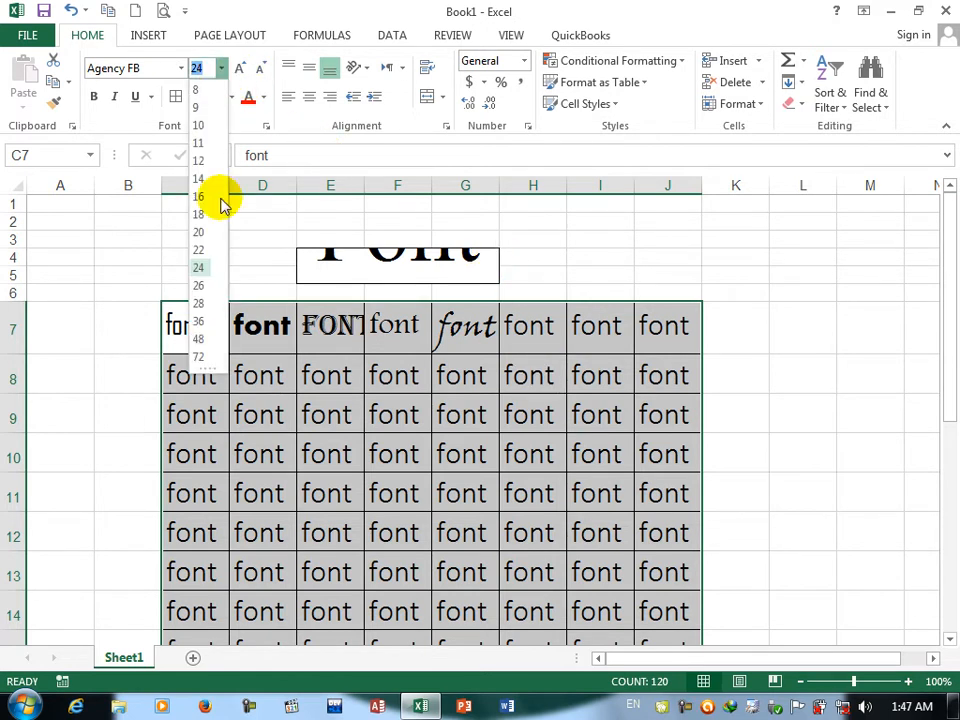
pyautogui.click(203, 358)
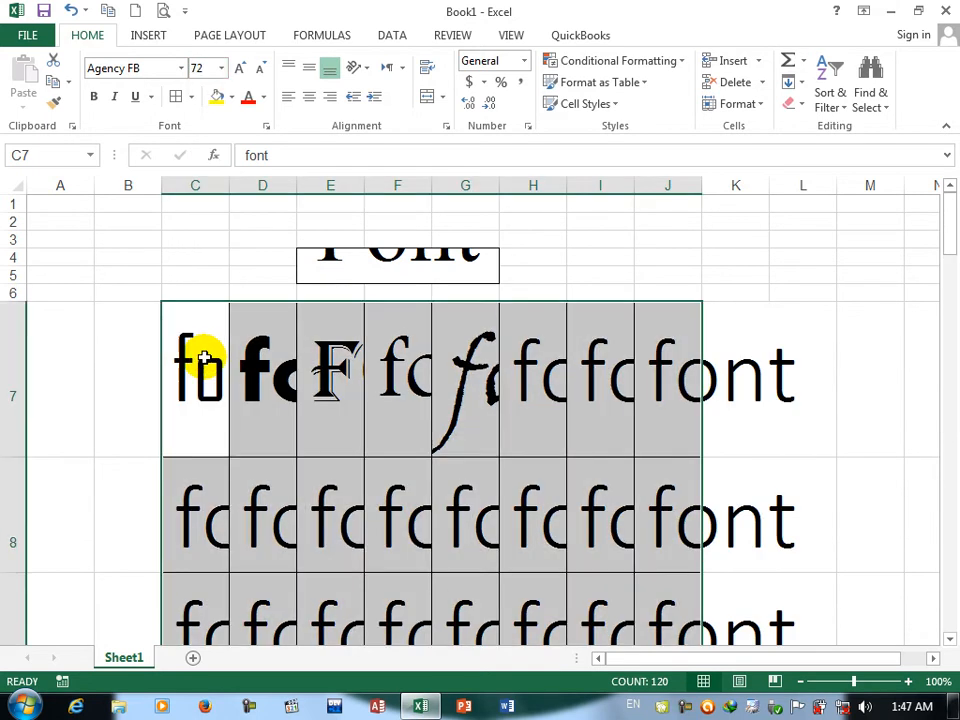
# Step: Autofit the widths of columns C through J to their enlarged text
pyautogui.doubleClick(702, 185)
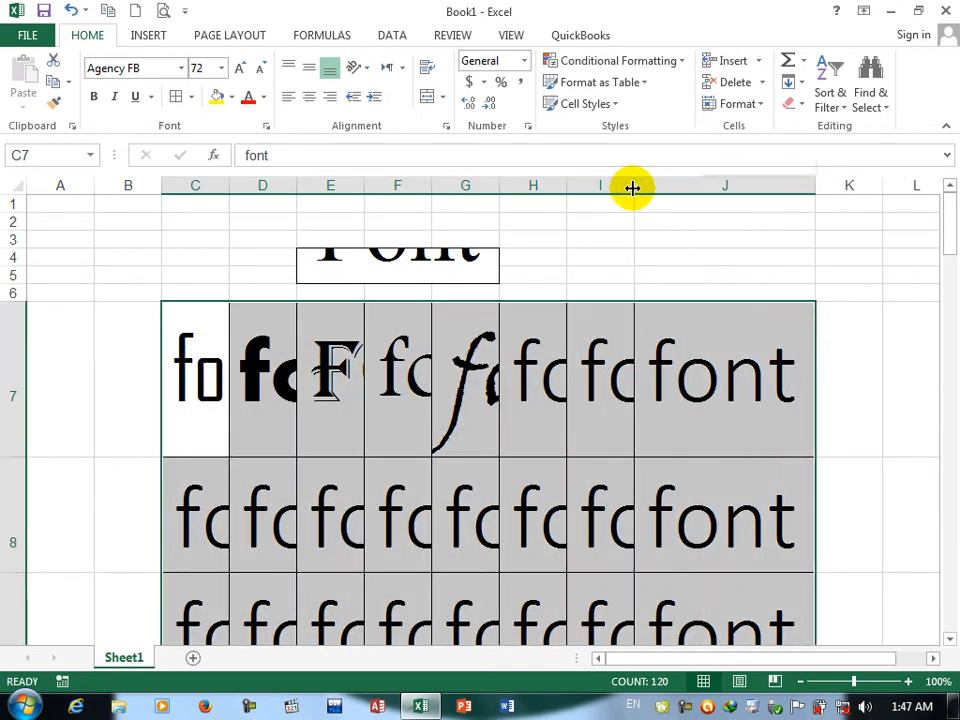
pyautogui.doubleClick(634, 185)
pyautogui.doubleClick(566, 184)
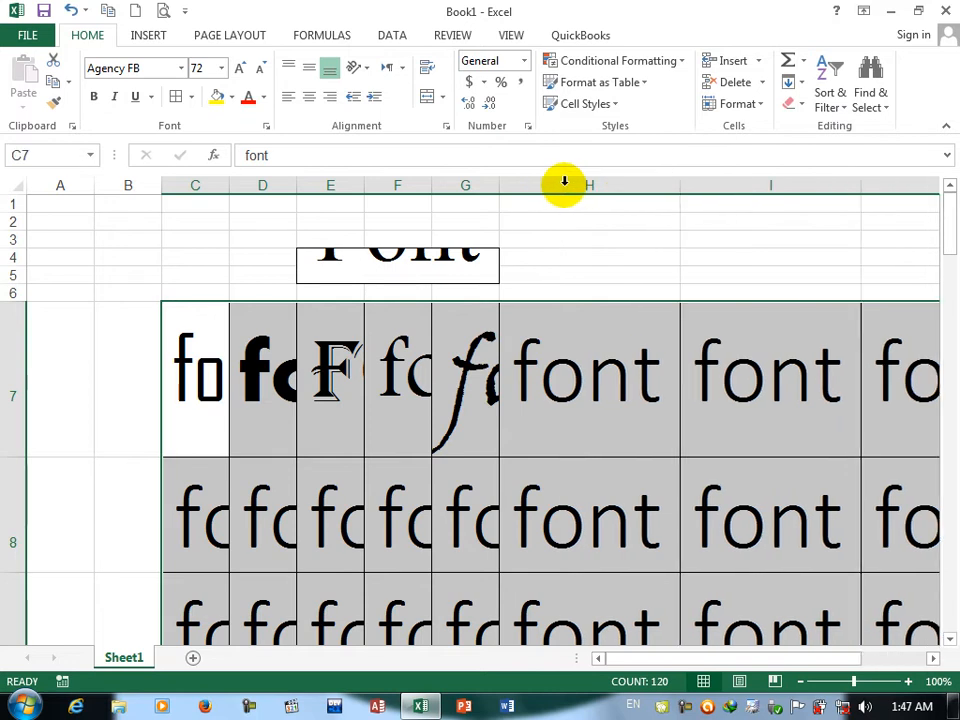
pyautogui.doubleClick(499, 184)
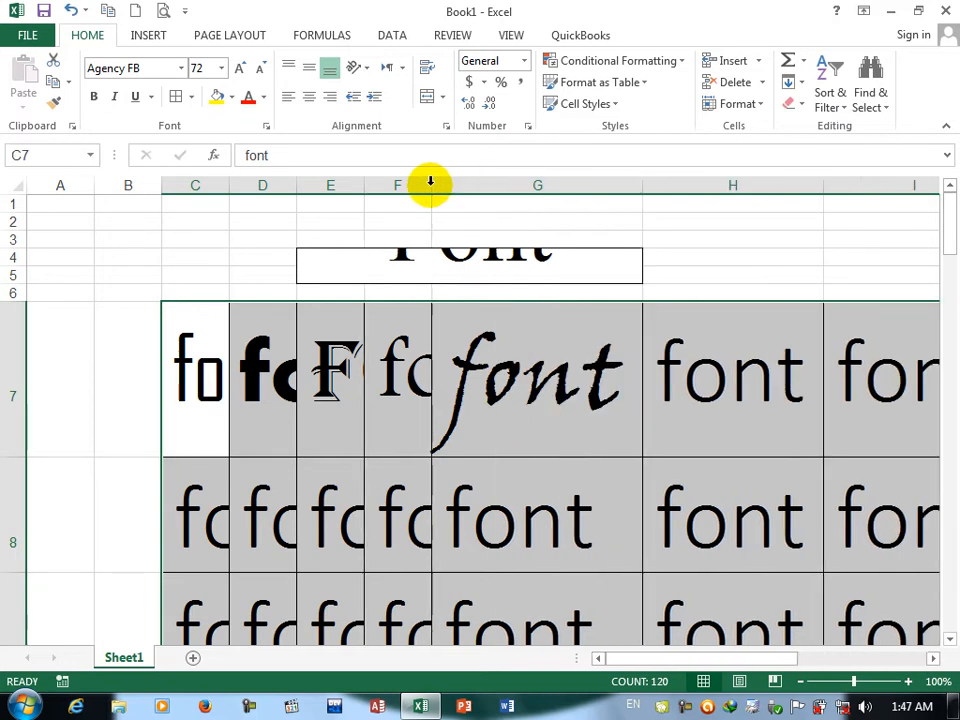
pyautogui.doubleClick(431, 184)
pyautogui.doubleClick(364, 185)
pyautogui.doubleClick(296, 185)
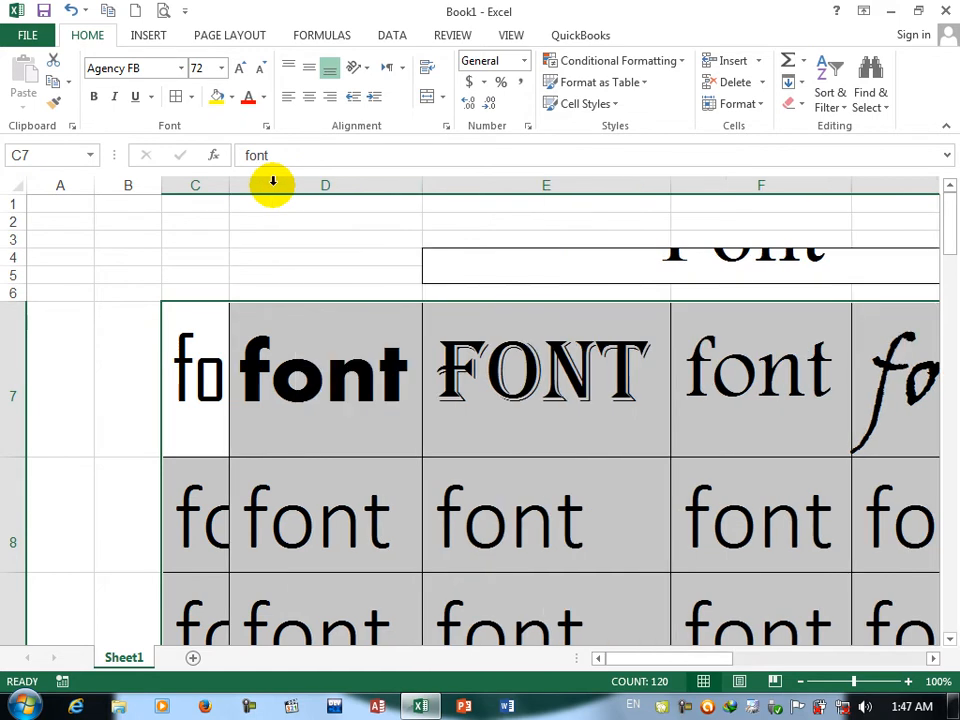
pyautogui.doubleClick(228, 185)
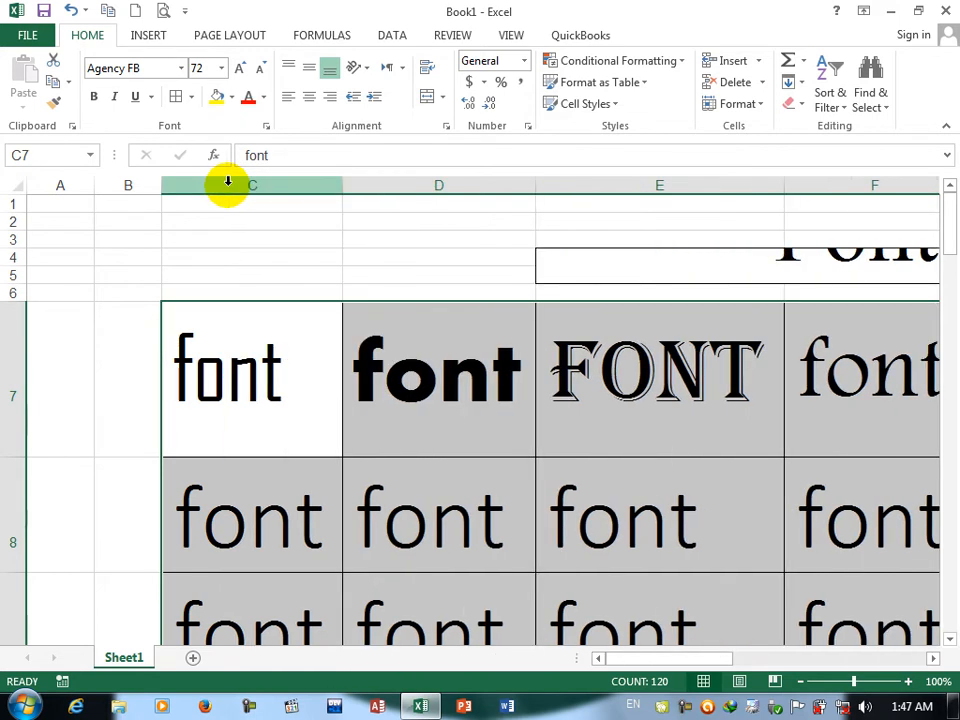
# Step: Reduce the font size of the whole table to 11
pyautogui.click(221, 68)
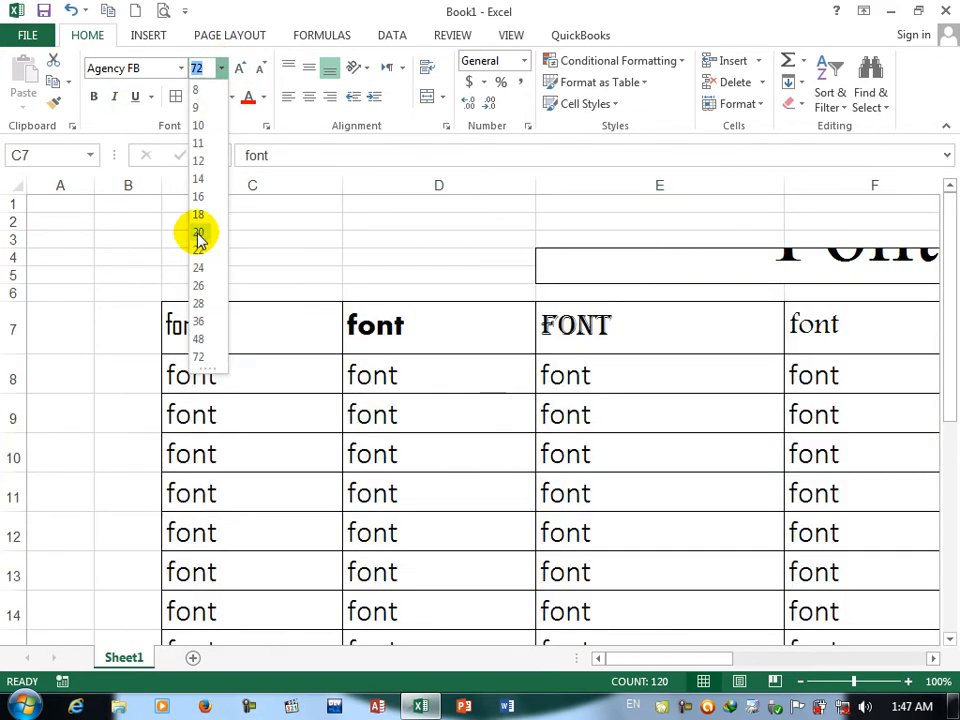
pyautogui.click(198, 143)
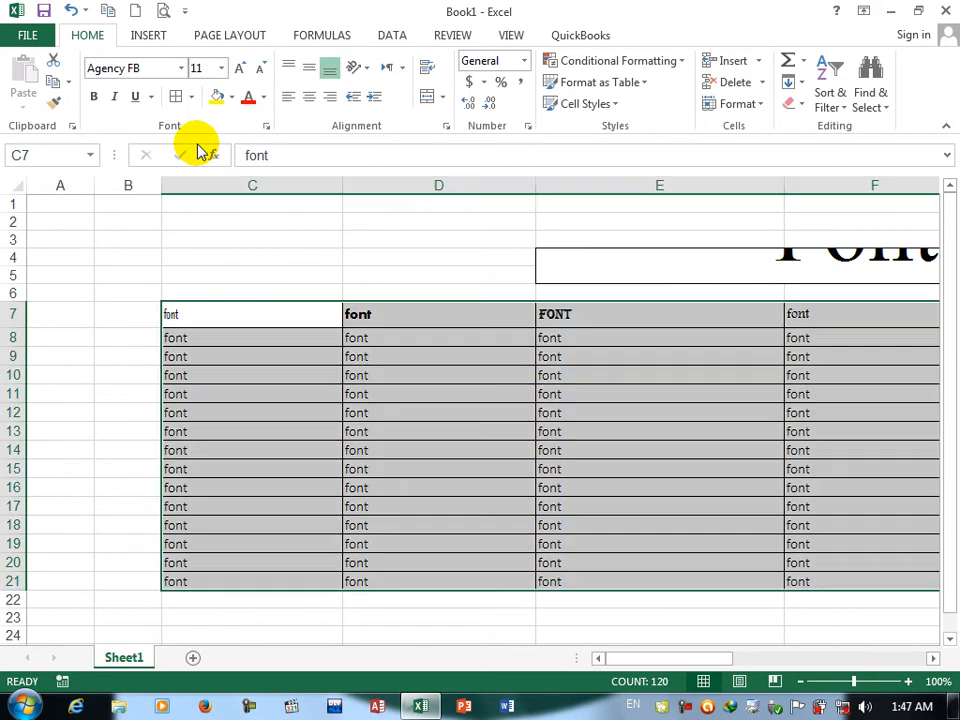
# Step: Try to give the table a custom font size of 10000 and enter 11 instead
pyautogui.click(208, 68)
pyautogui.write('1')
pyautogui.write('0000')
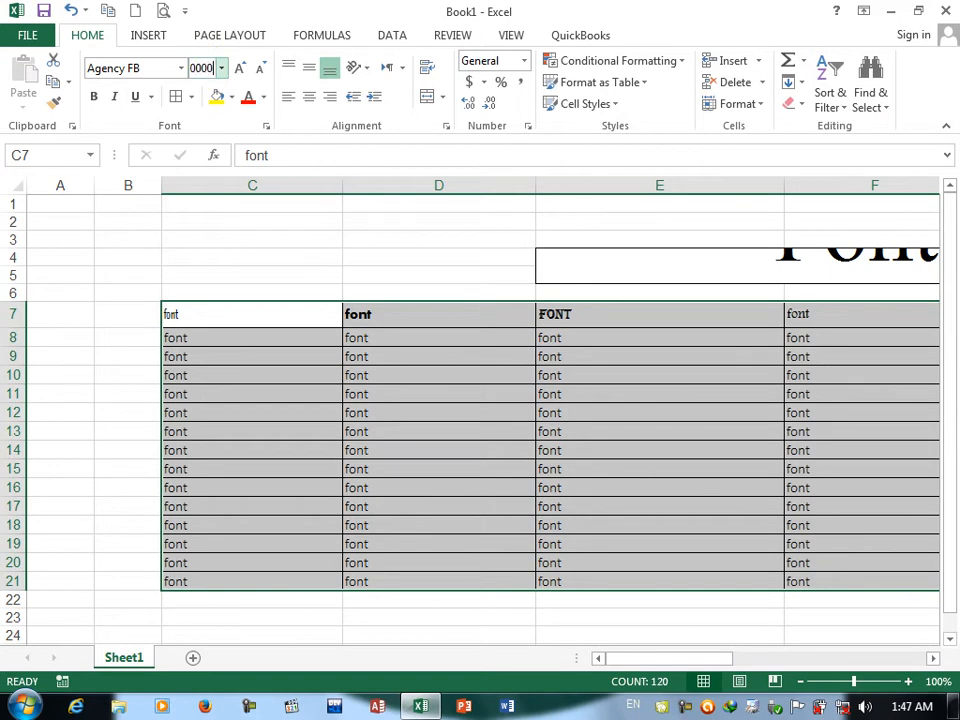
pyautogui.press('Return')
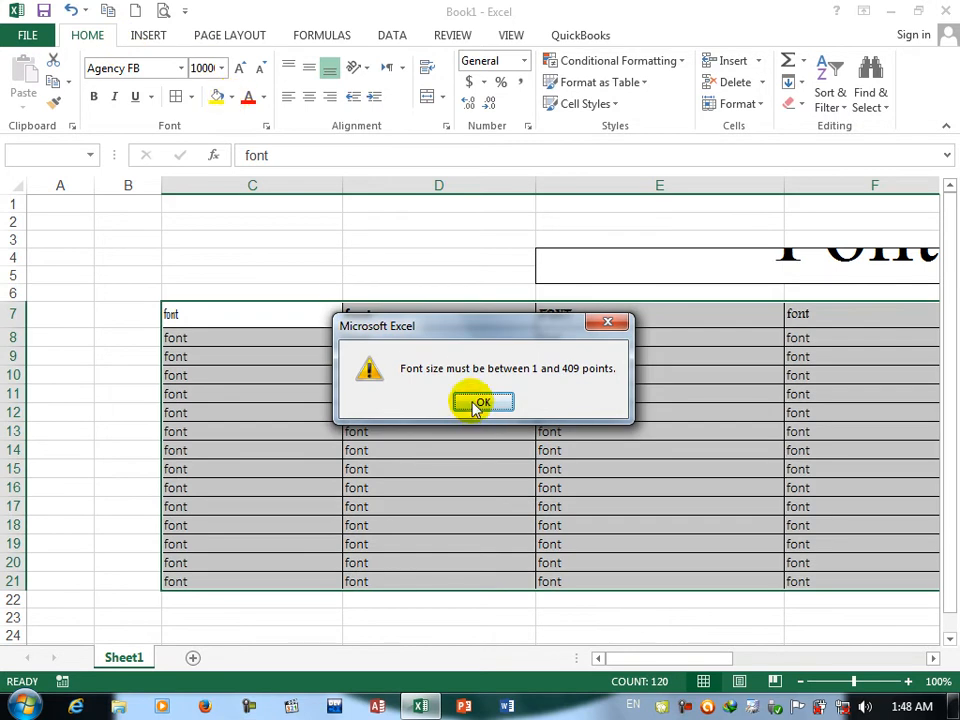
pyautogui.click(480, 404)
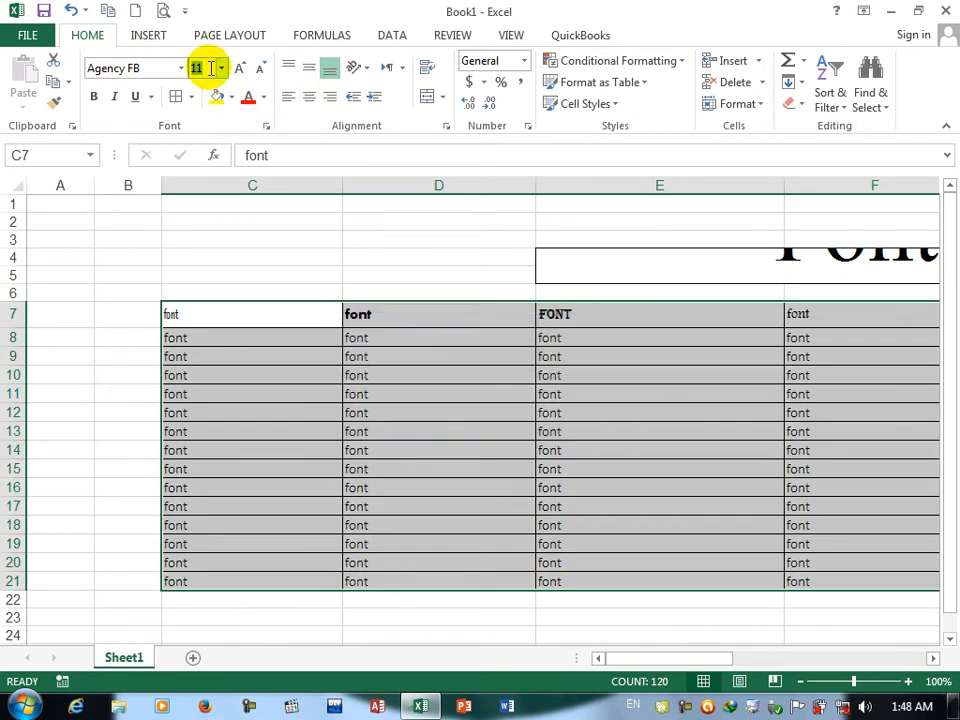
pyautogui.write('11')
pyautogui.press('Return')
# Step: Set the font size of table C7:J21 to 22 and raise it to 26 with two Increase Font Size increments
pyautogui.moveTo(180, 315); pyautogui.dragTo(756, 583)
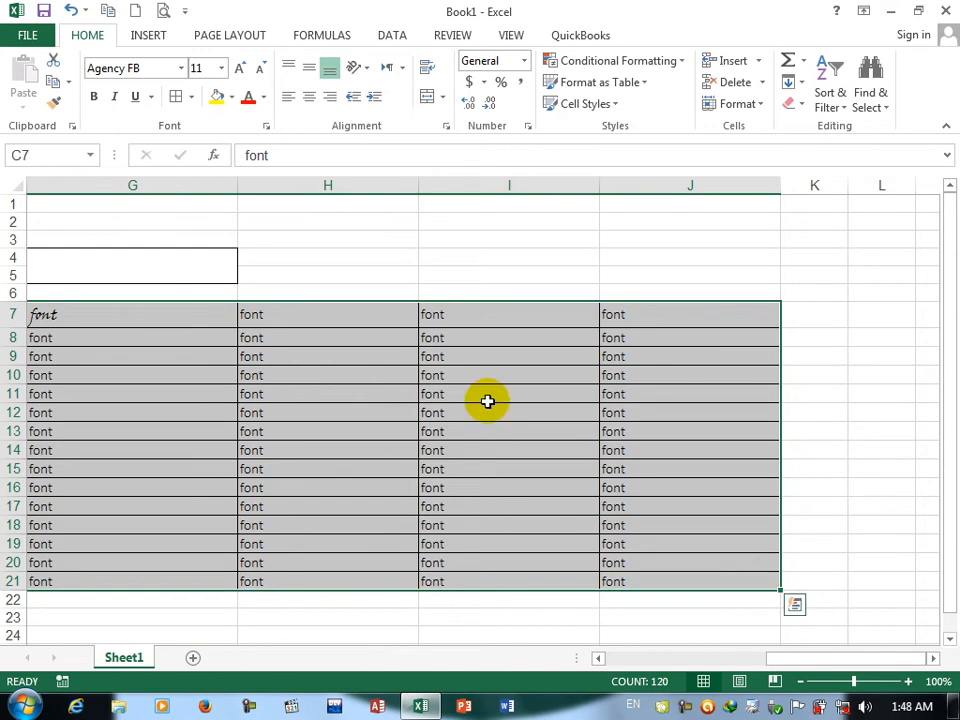
pyautogui.click(222, 68)
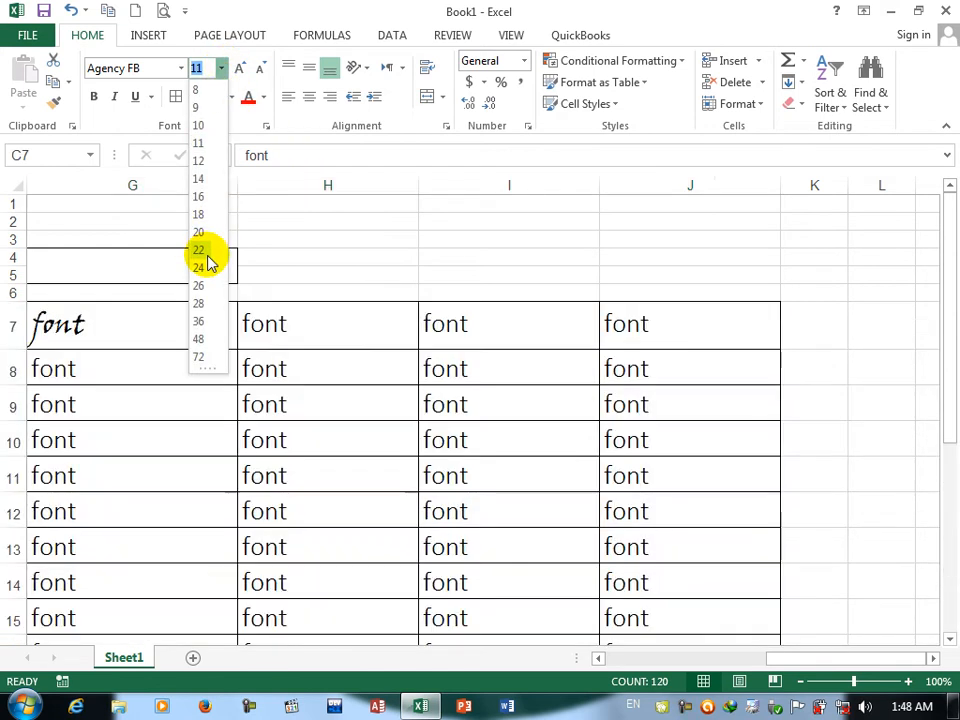
pyautogui.click(208, 257)
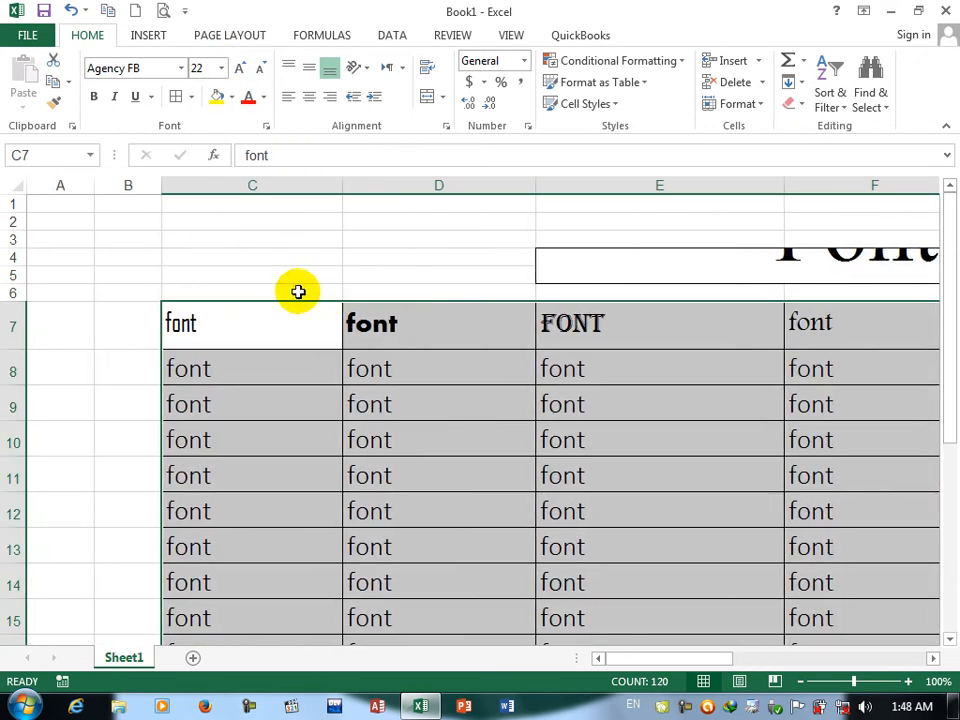
pyautogui.click(243, 70)
pyautogui.click(243, 70)
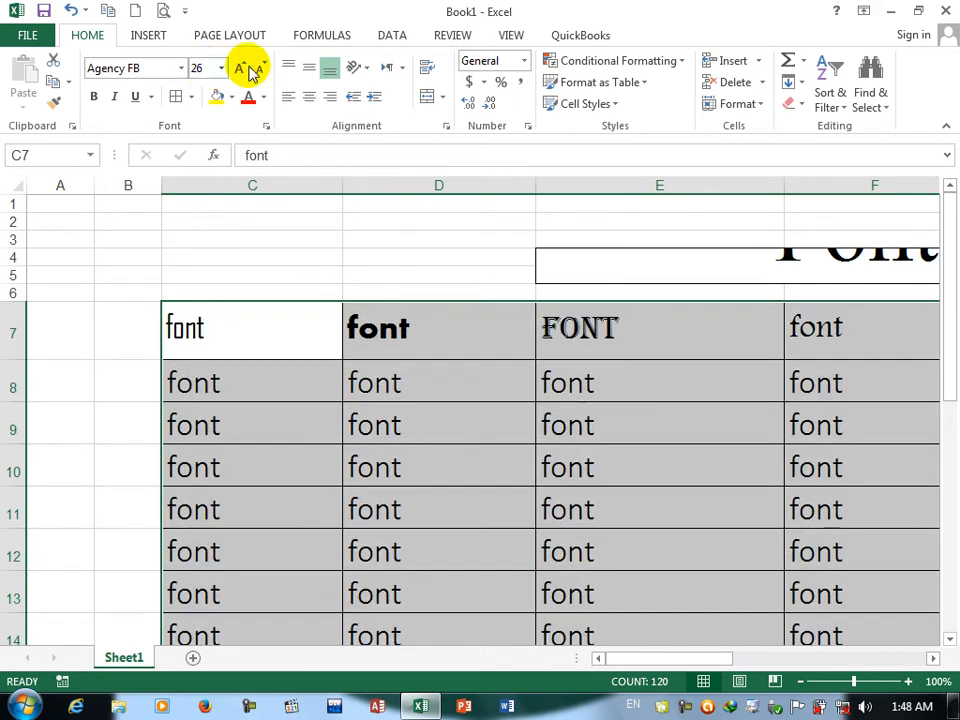
# Step: Raise the font size of the selected table to 48 with three Increase Font Size increments
pyautogui.click(239, 70)
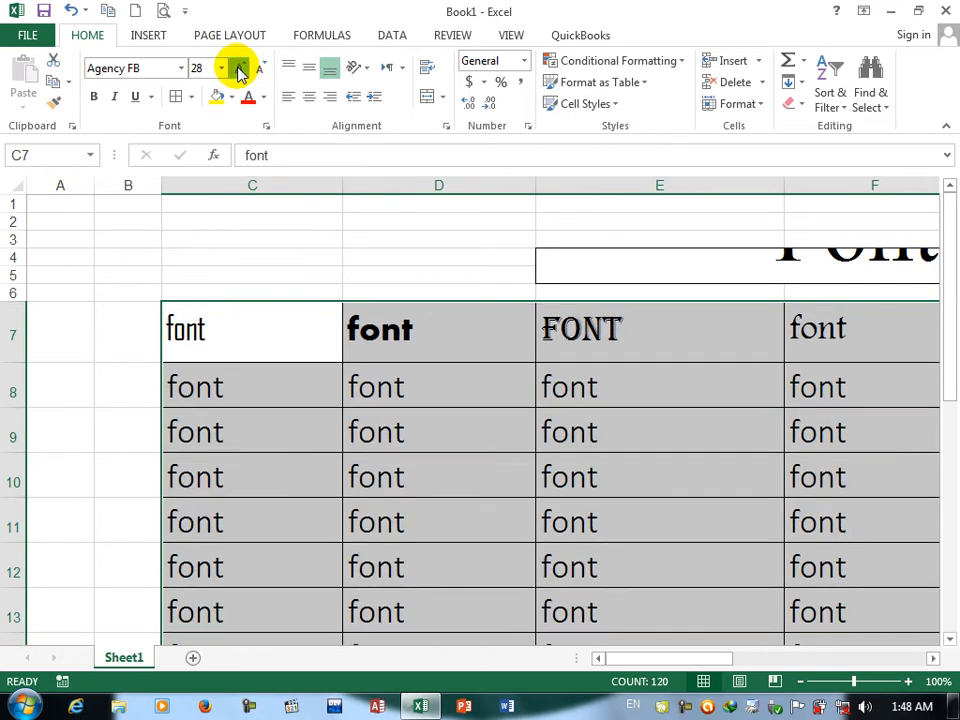
pyautogui.click(239, 70)
pyautogui.click(240, 71)
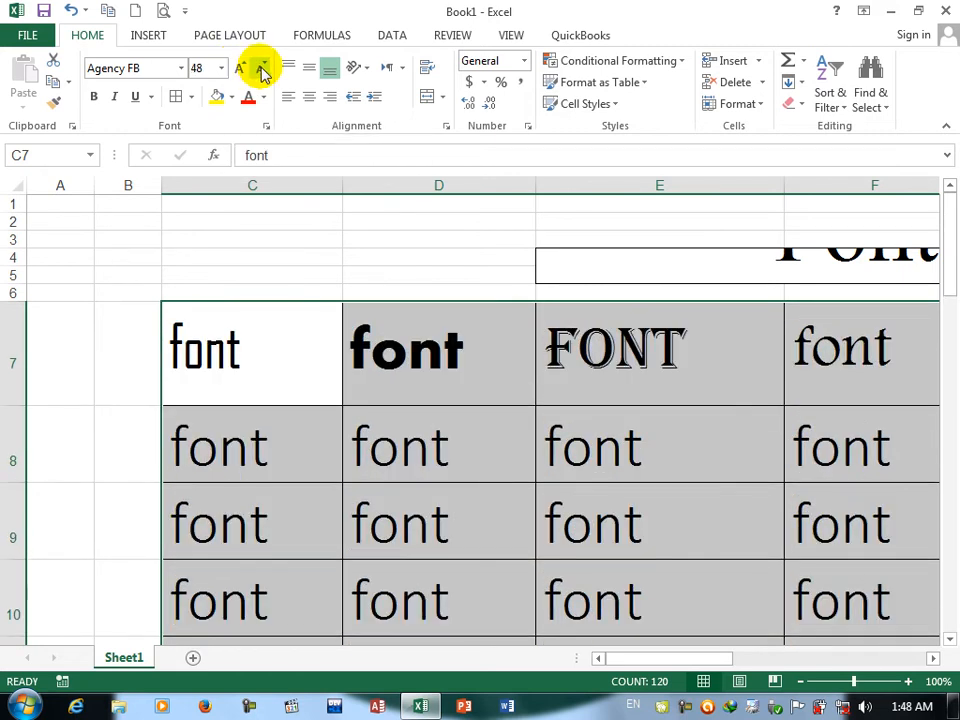
# Step: Lower the table's font size to about 9 with repeated Decrease Font Size increments
pyautogui.click(257, 69)
pyautogui.click(257, 69)
pyautogui.click(260, 71)
pyautogui.click(260, 71)
pyautogui.click(261, 72)
pyautogui.click(260, 71)
pyautogui.click(260, 71)
pyautogui.click(258, 69)
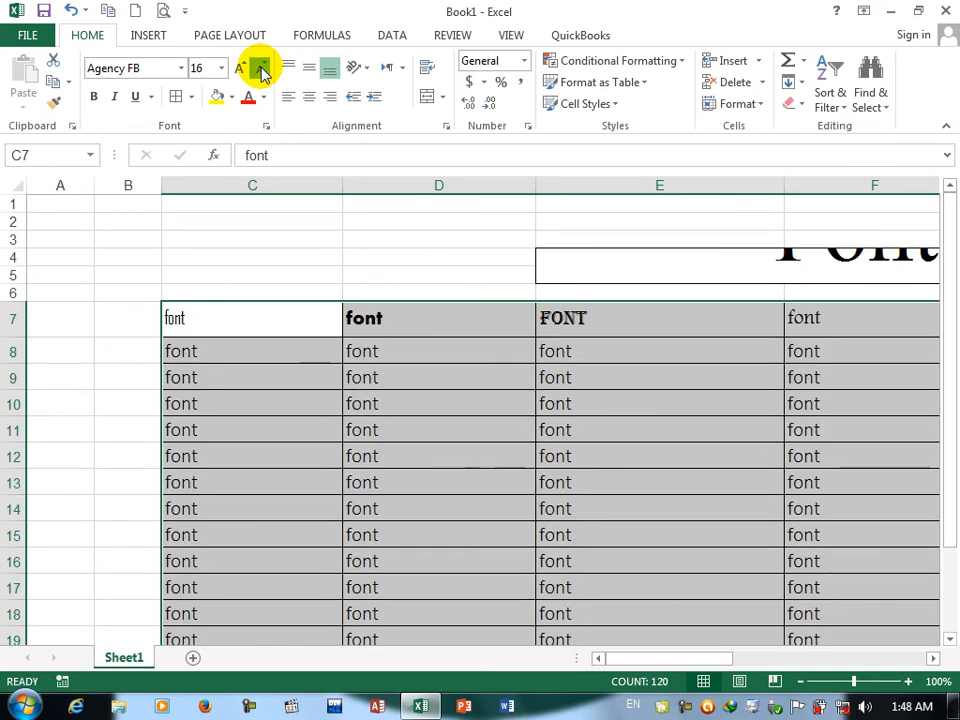
pyautogui.click(257, 69)
pyautogui.click(256, 69)
pyautogui.click(256, 69)
pyautogui.click(256, 69)
pyautogui.click(255, 69)
# Step: Raise the table's font size to 18 with repeated Increase Font Size increments
pyautogui.click(240, 70)
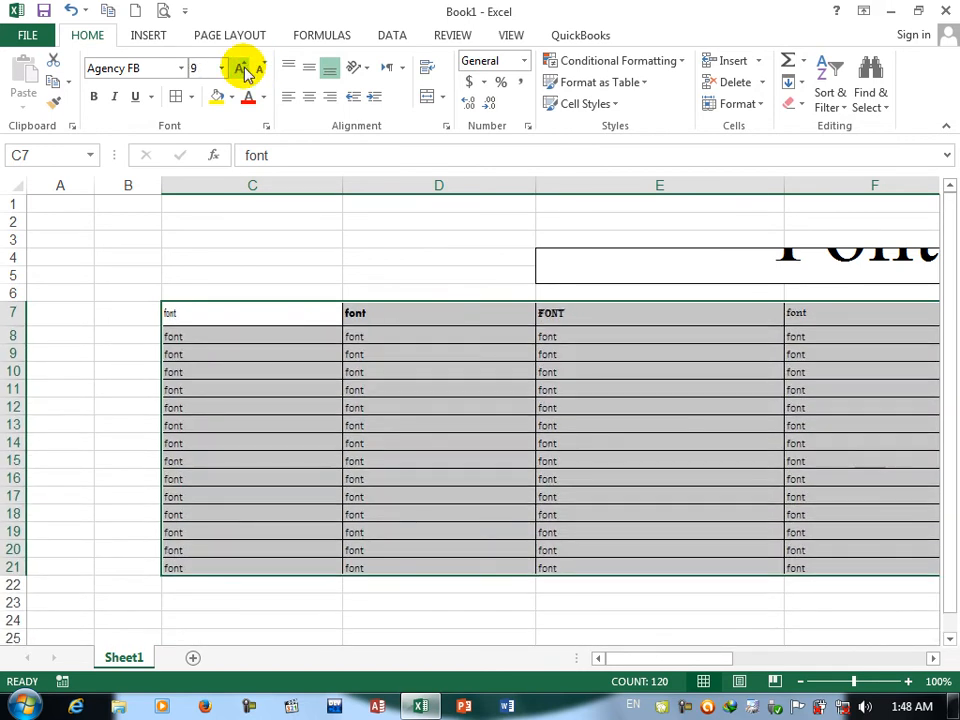
pyautogui.click(240, 70)
pyautogui.click(240, 70)
pyautogui.click(240, 70)
pyautogui.click(240, 70)
pyautogui.click(240, 70)
pyautogui.click(240, 70)
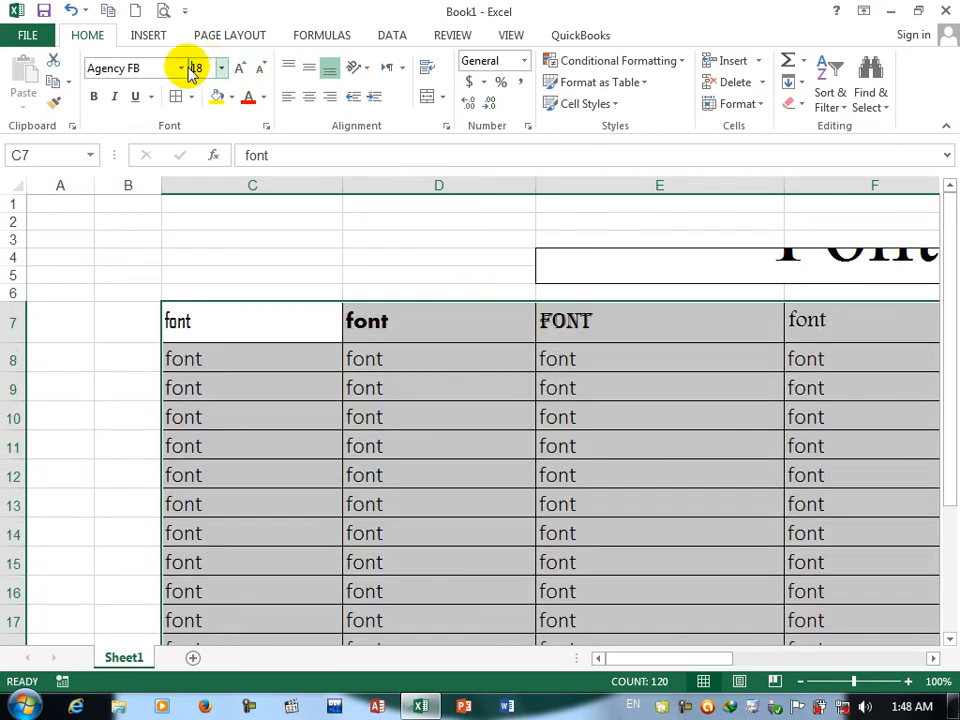
# Step: Try to give the table a negative font size of -10
pyautogui.moveTo(194, 67); pyautogui.dragTo(215, 68)
pyautogui.press('BackSpace')
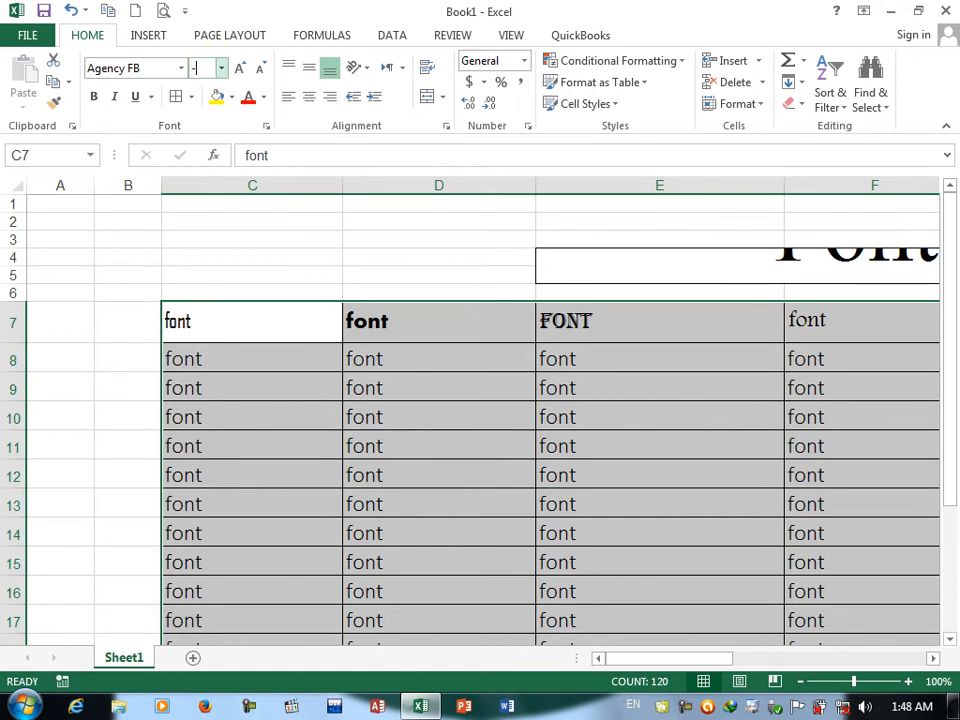
pyautogui.press('Return')
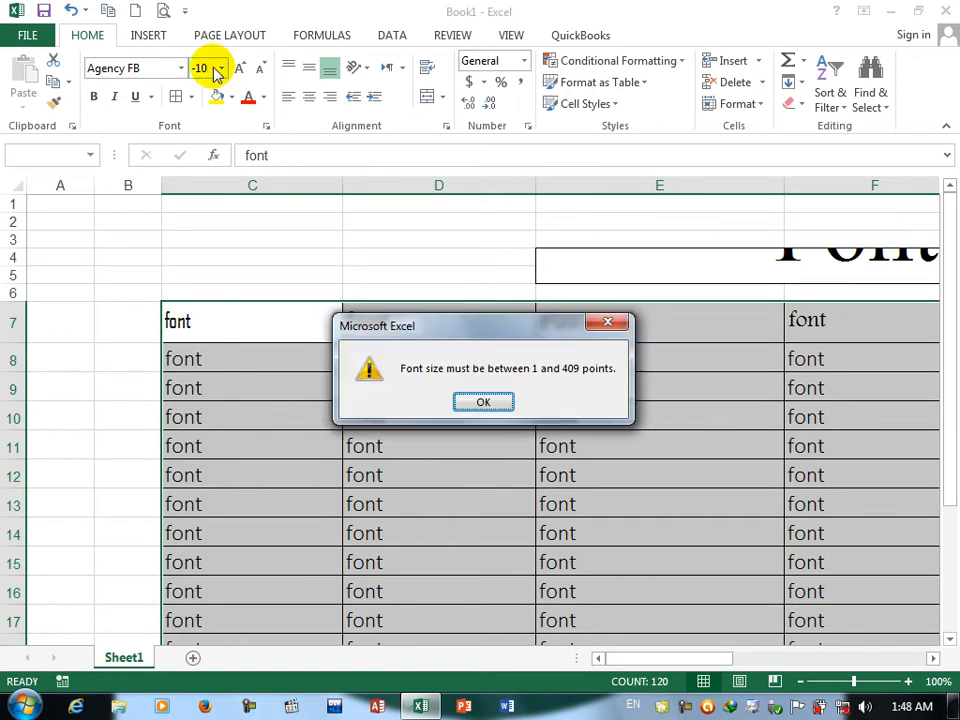
pyautogui.click(481, 403)
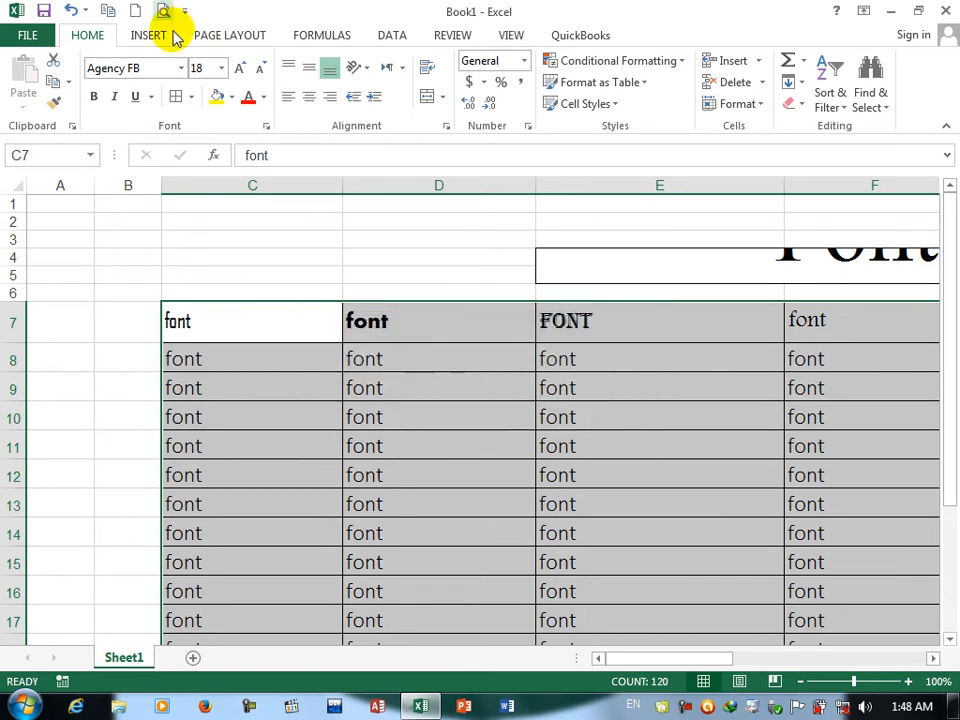
# Step: Set the font size of the whole table to 20
pyautogui.click(209, 64)
pyautogui.press('BackSpace')
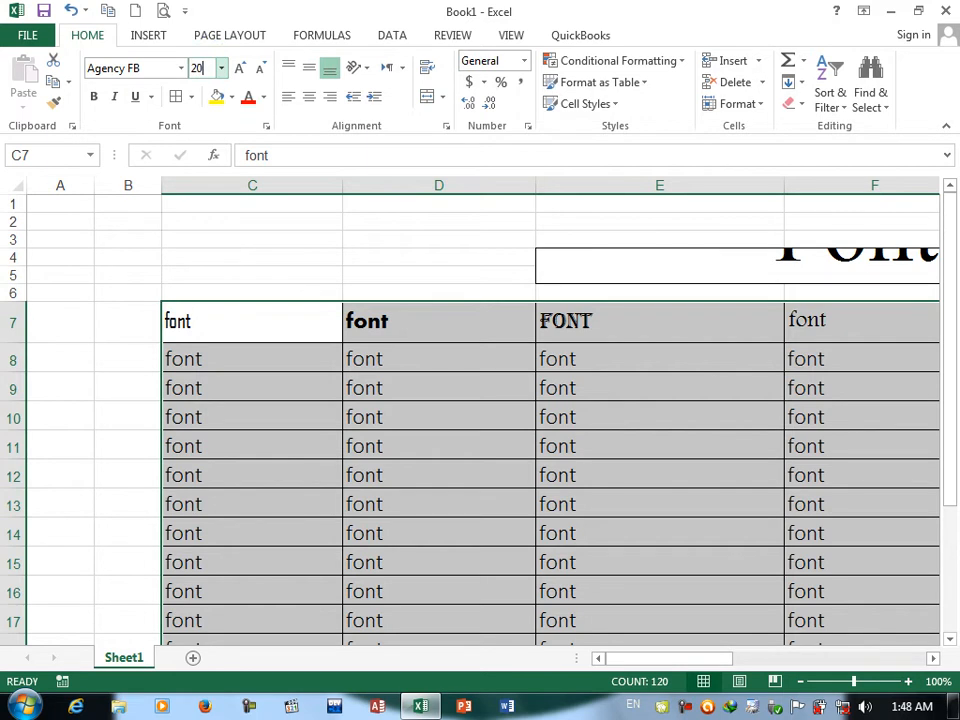
pyautogui.write('20.0')
pyautogui.press('Return')
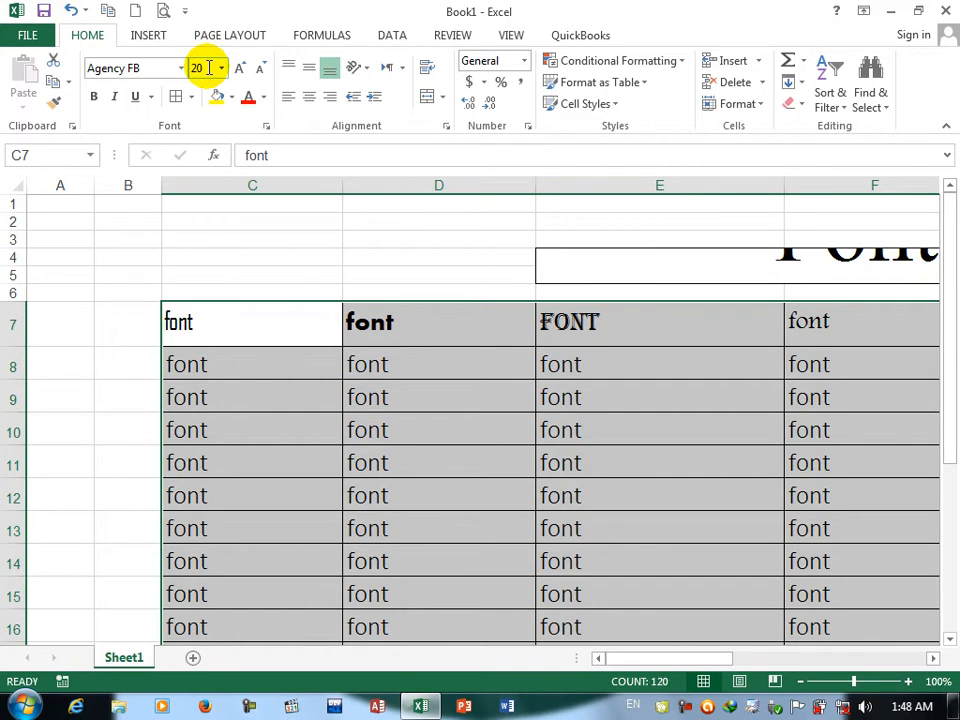
# Step: Give cell C7 a decimal font size of 4.9, entering the value twice
pyautogui.click(224, 311)
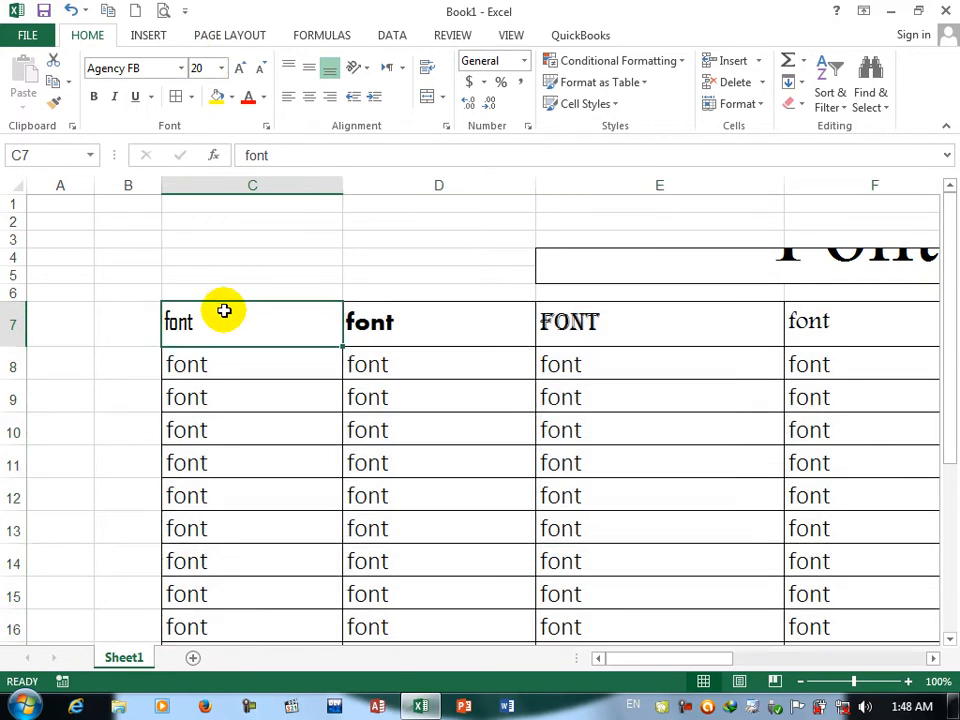
pyautogui.click(200, 67)
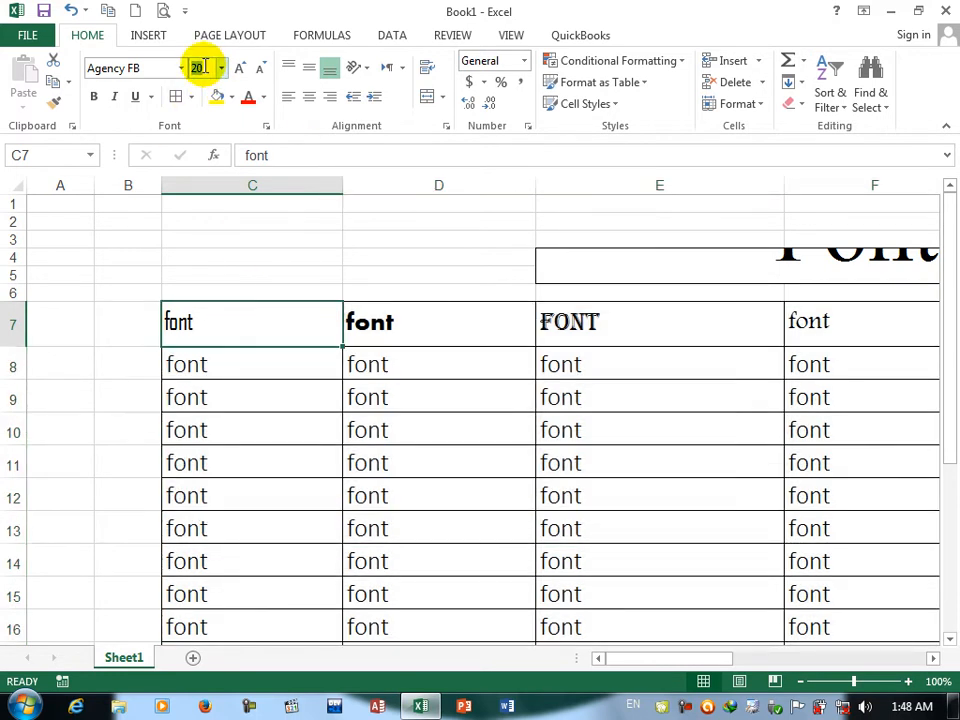
pyautogui.write('49')
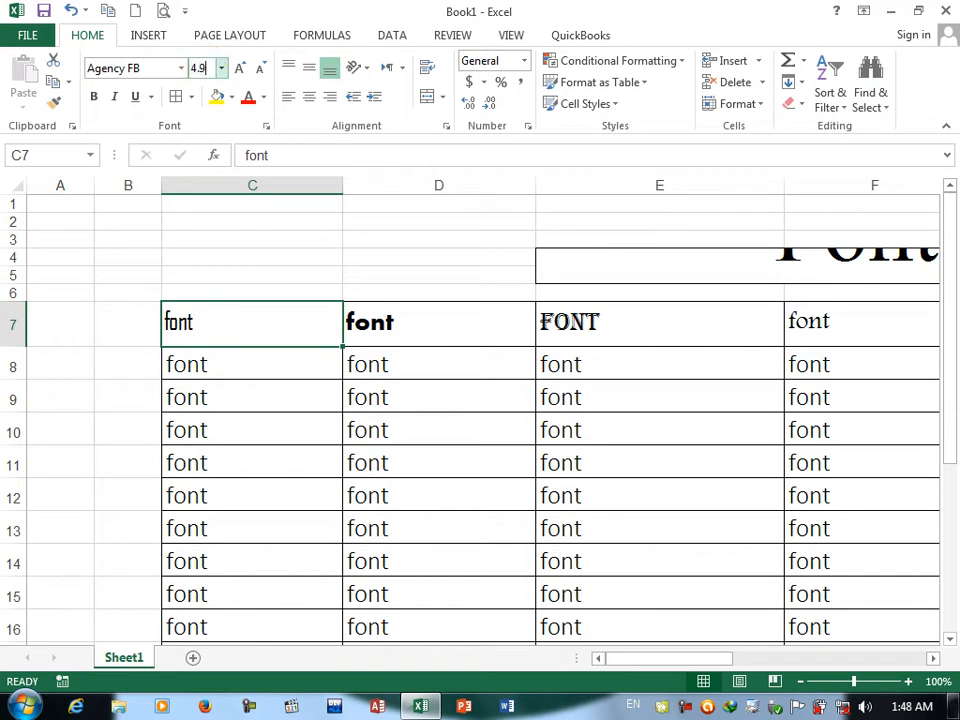
pyautogui.write('.9')
pyautogui.press('Return')
pyautogui.click(202, 65)
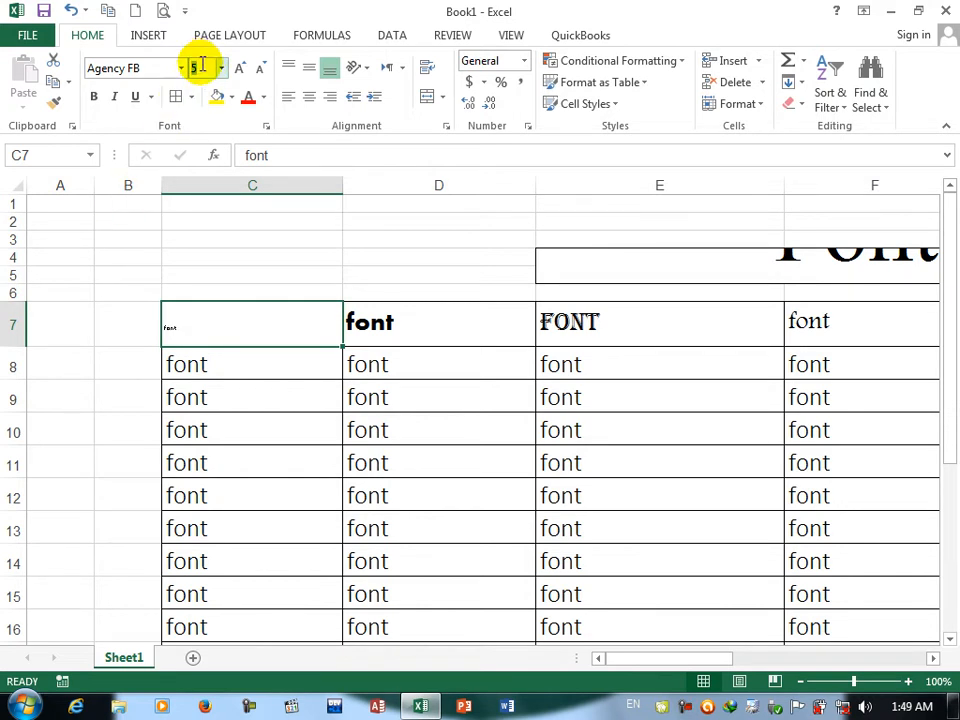
pyautogui.press('BackSpace')
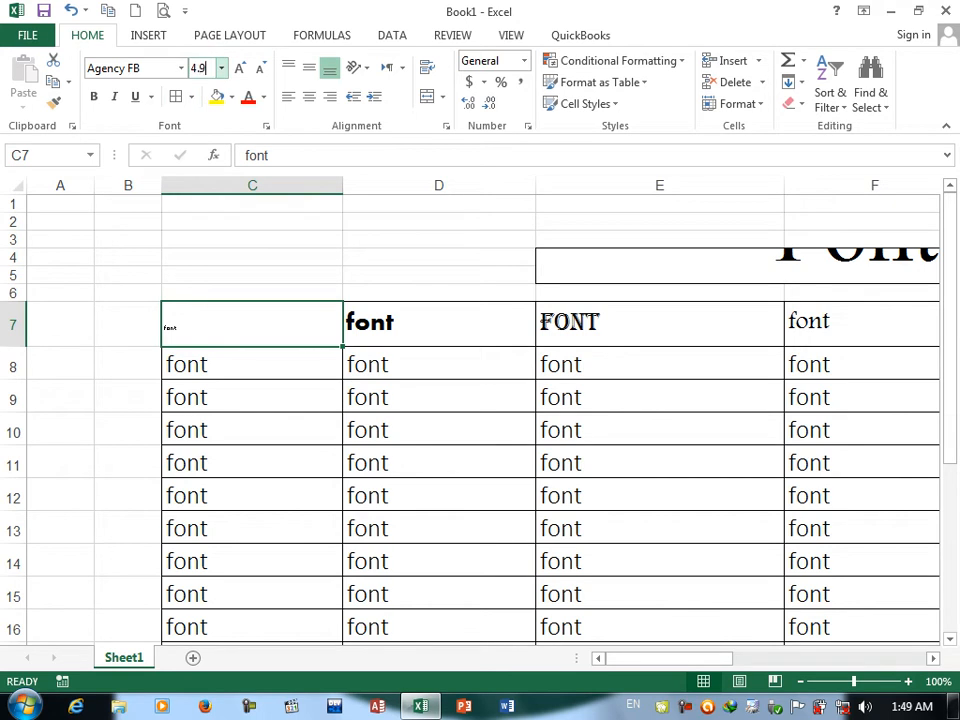
pyautogui.write('4.9')
pyautogui.press('Return')
# Step: Set the font size of cell C7 to 409
pyautogui.click(202, 67)
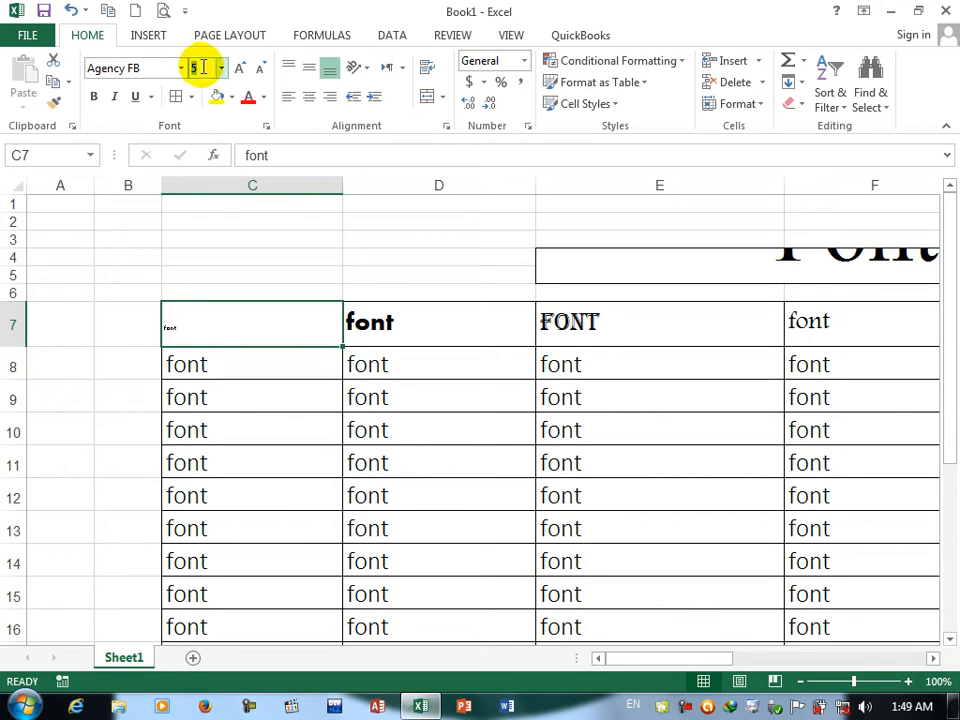
pyautogui.press('BackSpace')
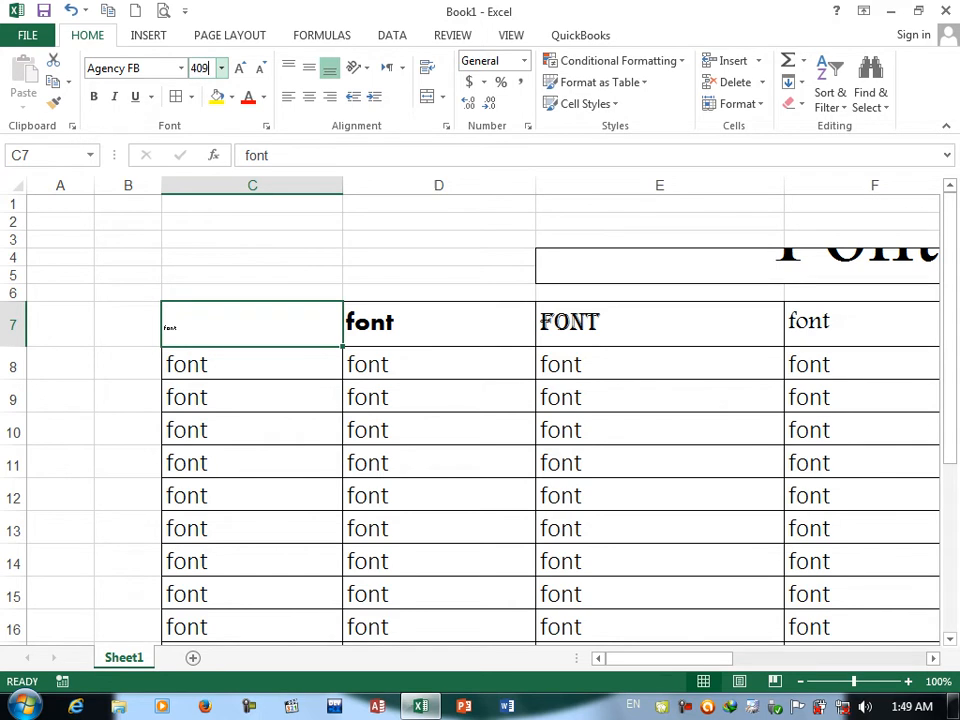
pyautogui.write('409')
pyautogui.press('Return')
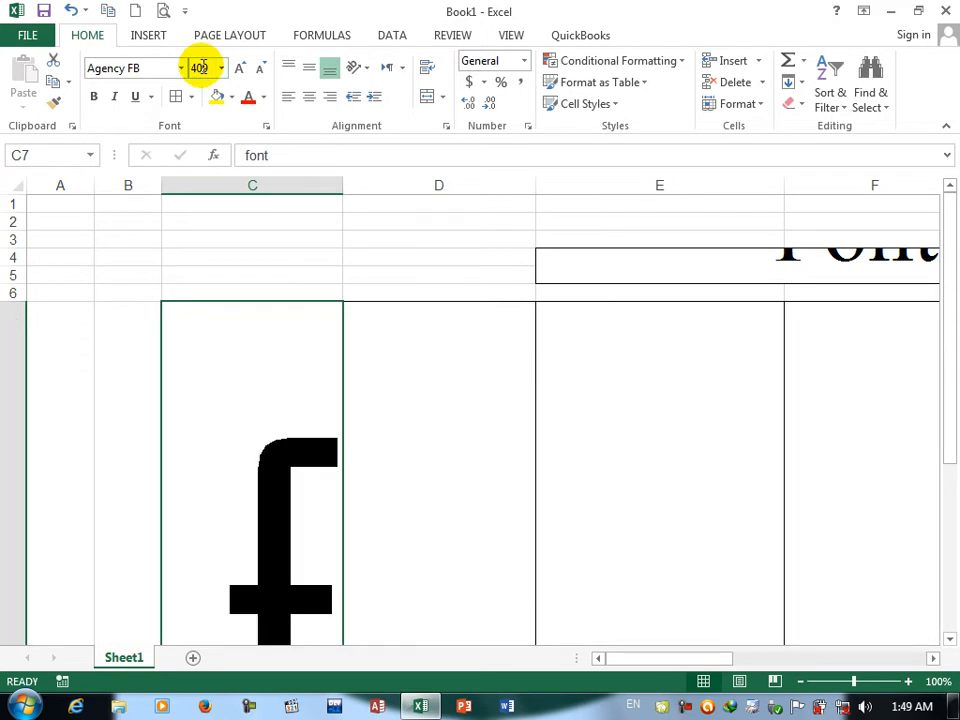
# Step: Set the font size of cell C7 to 11
pyautogui.click(209, 69)
pyautogui.click(192, 69)
pyautogui.press('BackSpace')
pyautogui.press('BackSpace')
pyautogui.press('BackSpace')
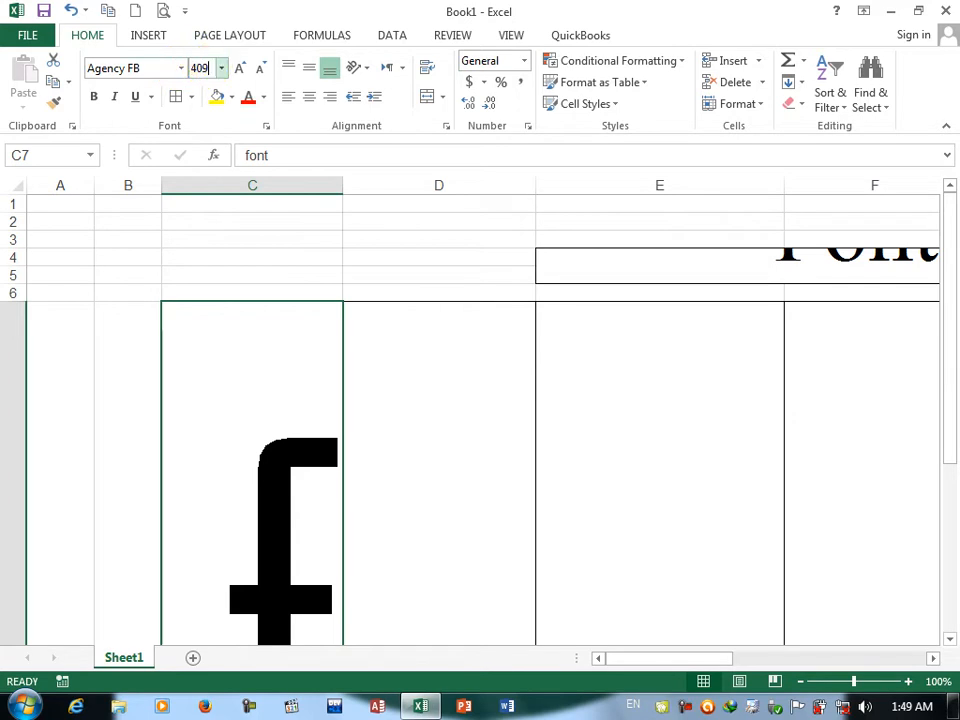
pyautogui.write('11')
pyautogui.press('Return')
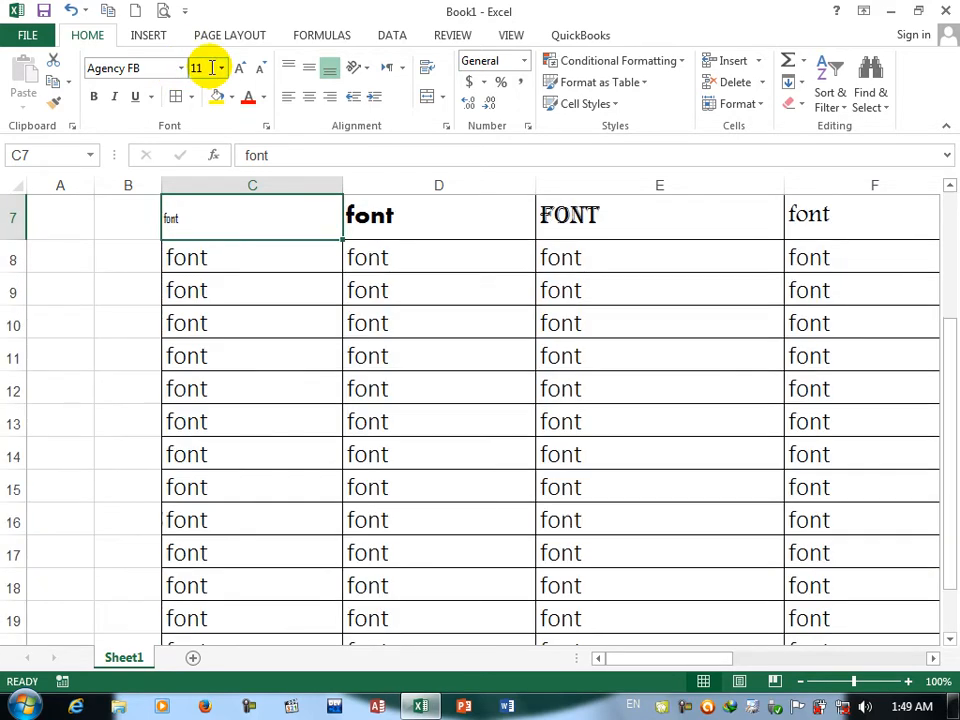
# Step: Lower cell C7's font size by three increments and raise it to 18 with repeated Increase Font Size increments
pyautogui.click(259, 68)
pyautogui.click(259, 68)
pyautogui.click(259, 68)
pyautogui.click(240, 68)
pyautogui.click(240, 68)
pyautogui.click(240, 68)
pyautogui.click(240, 68)
pyautogui.click(240, 68)
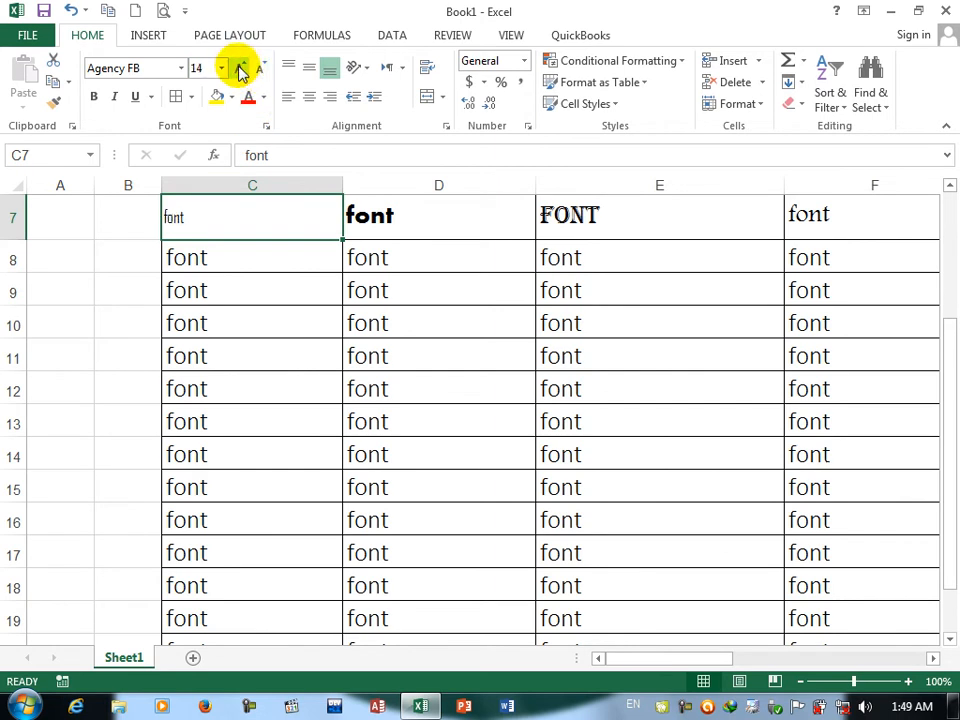
pyautogui.click(240, 68)
pyautogui.click(240, 68)
# Step: Make the text in cell C7 bold, italic and underlined
pyautogui.click(93, 100)
pyautogui.click(114, 97)
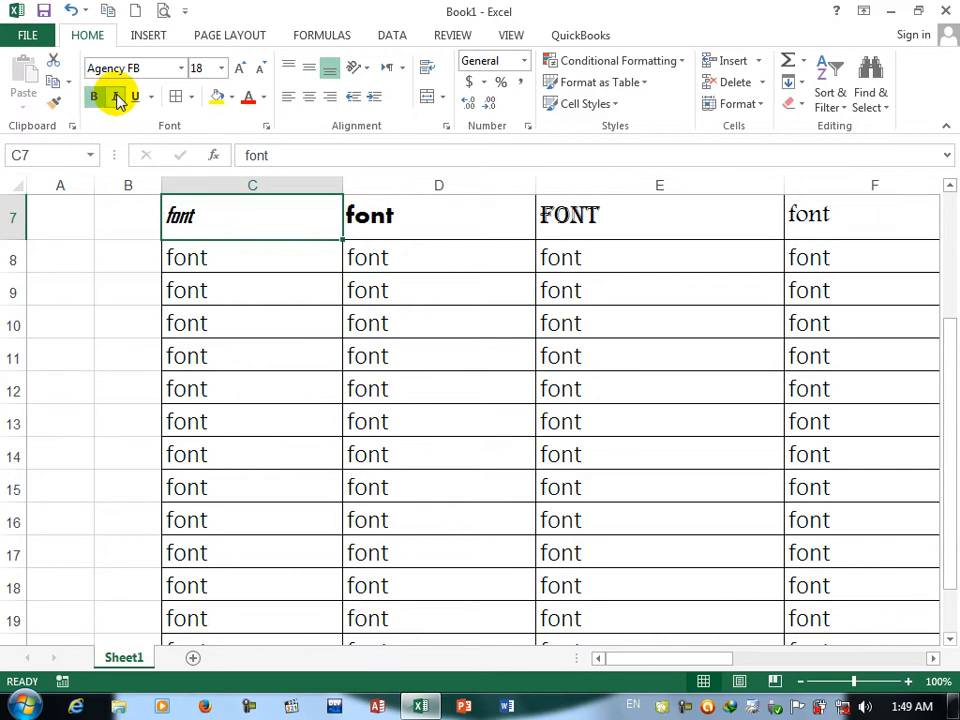
pyautogui.click(136, 98)
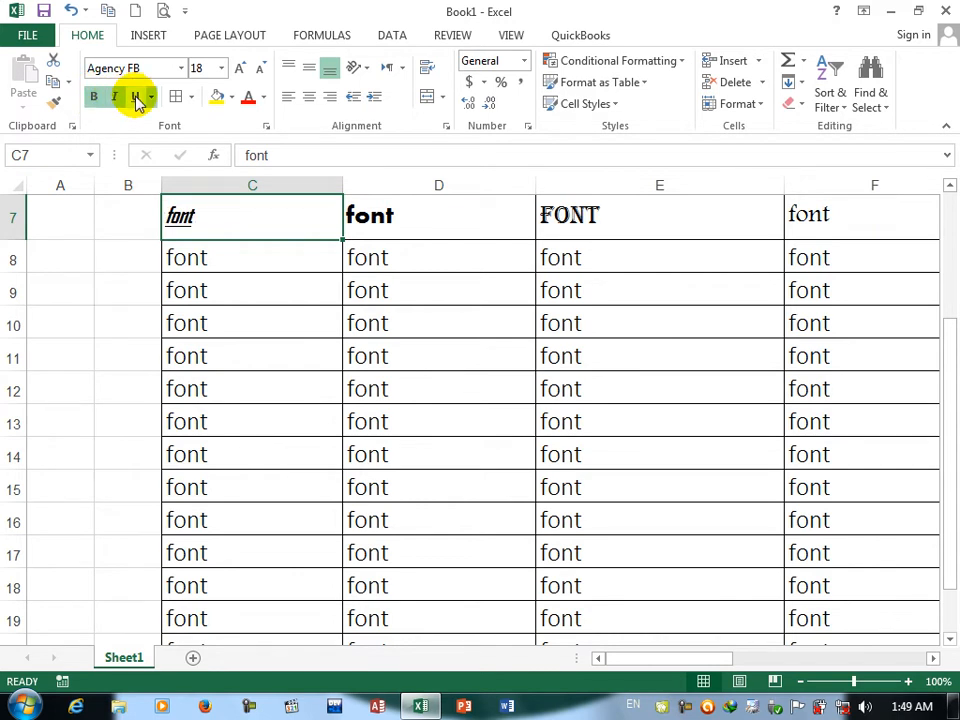
# Step: Underline the text in cells D9:E10 and change the style to Double Underline
pyautogui.moveTo(349, 300); pyautogui.dragTo(553, 326)
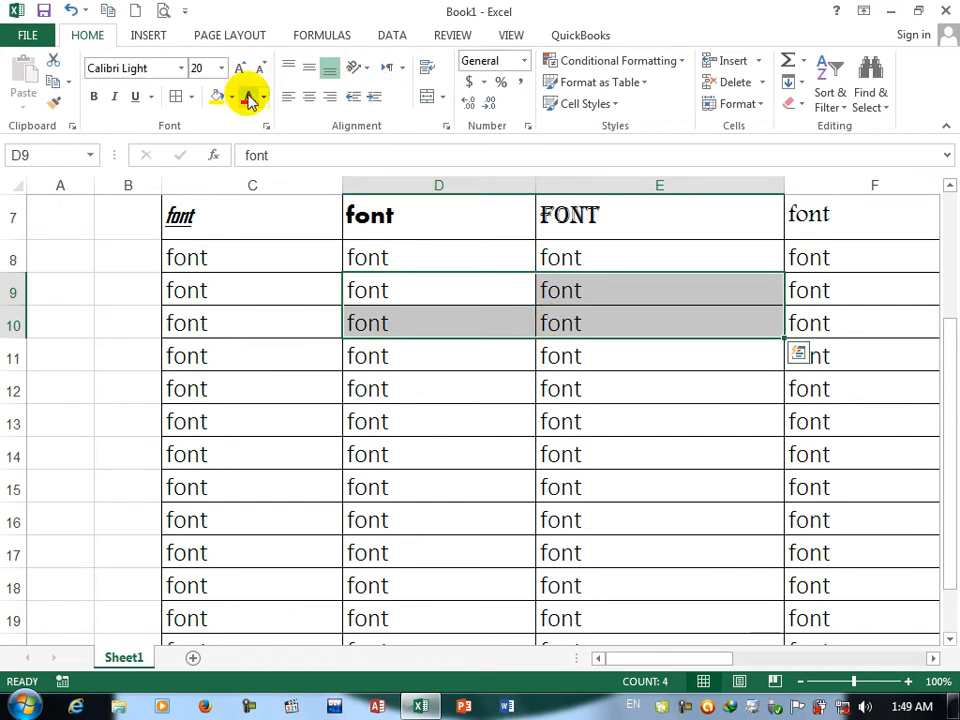
pyautogui.click(136, 97)
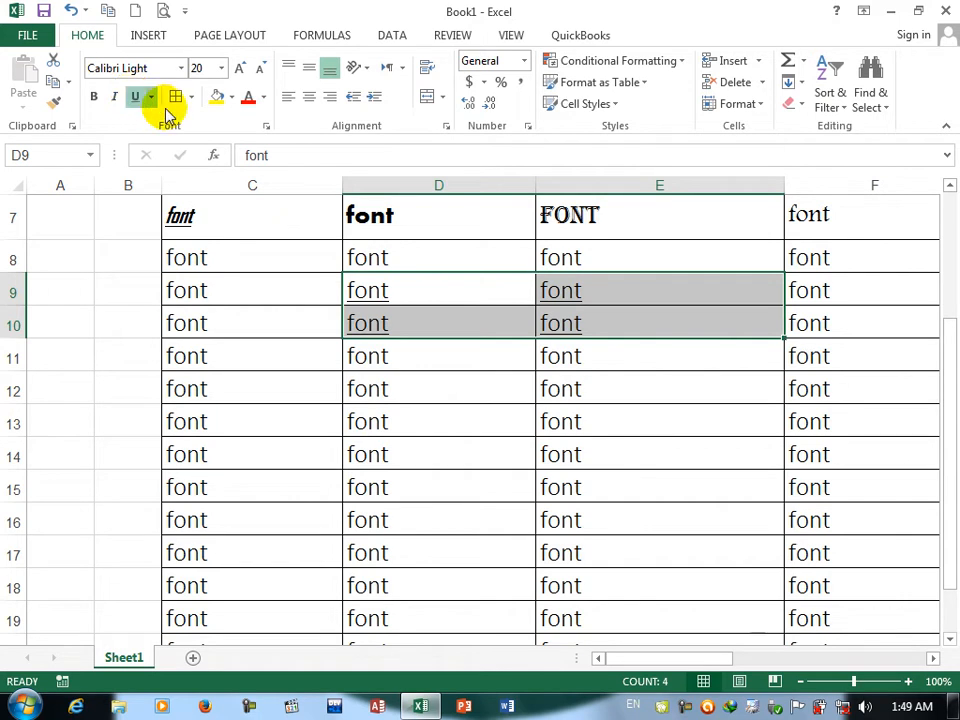
pyautogui.click(151, 97)
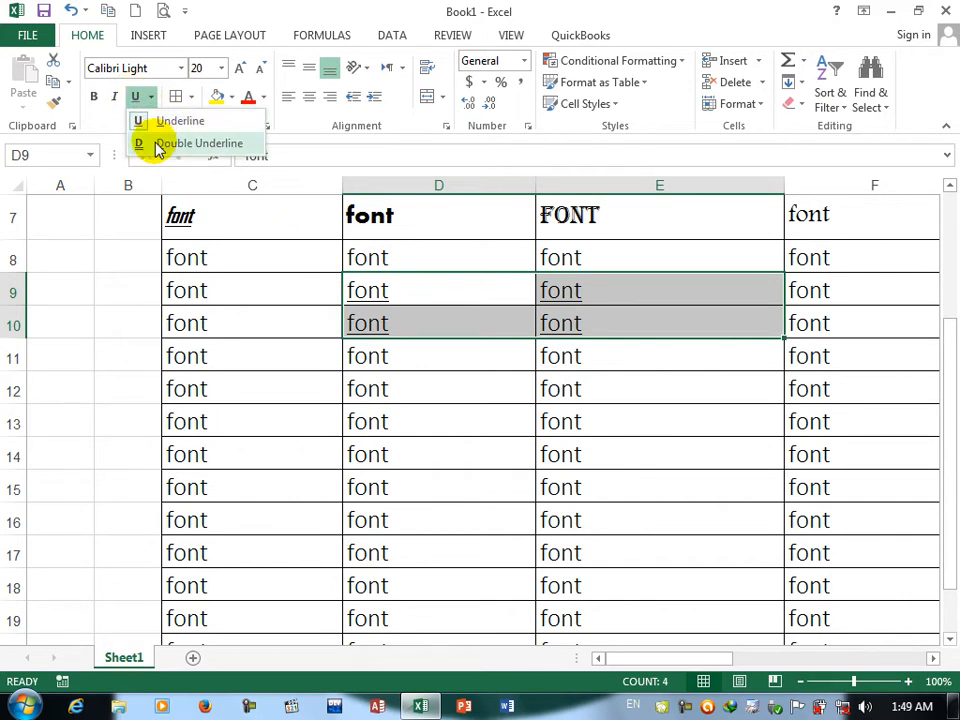
pyautogui.click(156, 146)
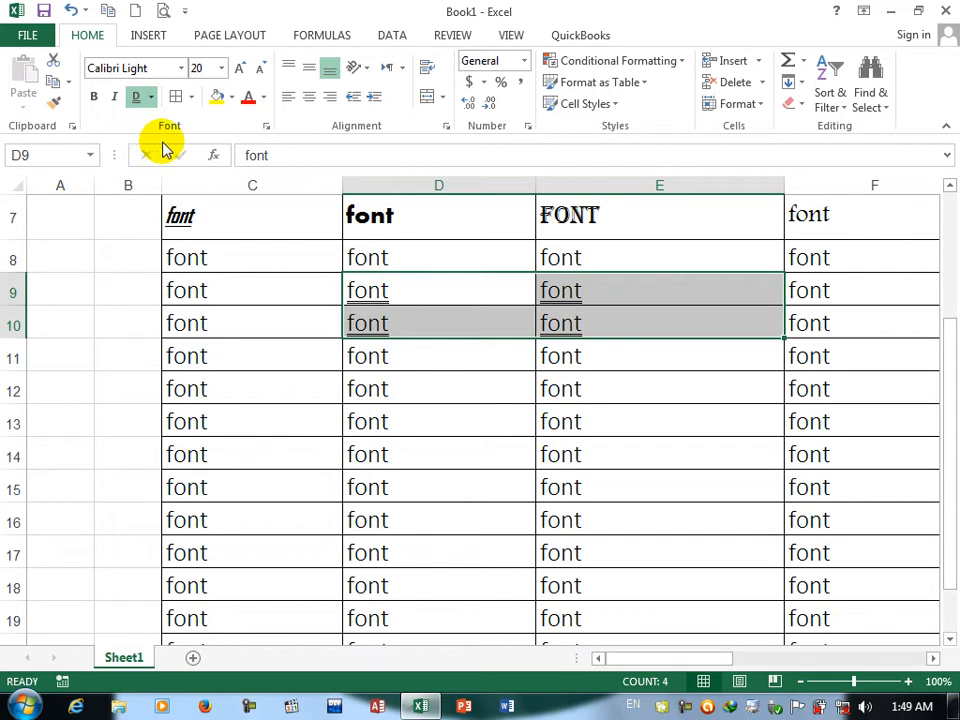
# Step: Apply Double Underline to the text in cell C7
pyautogui.click(215, 229)
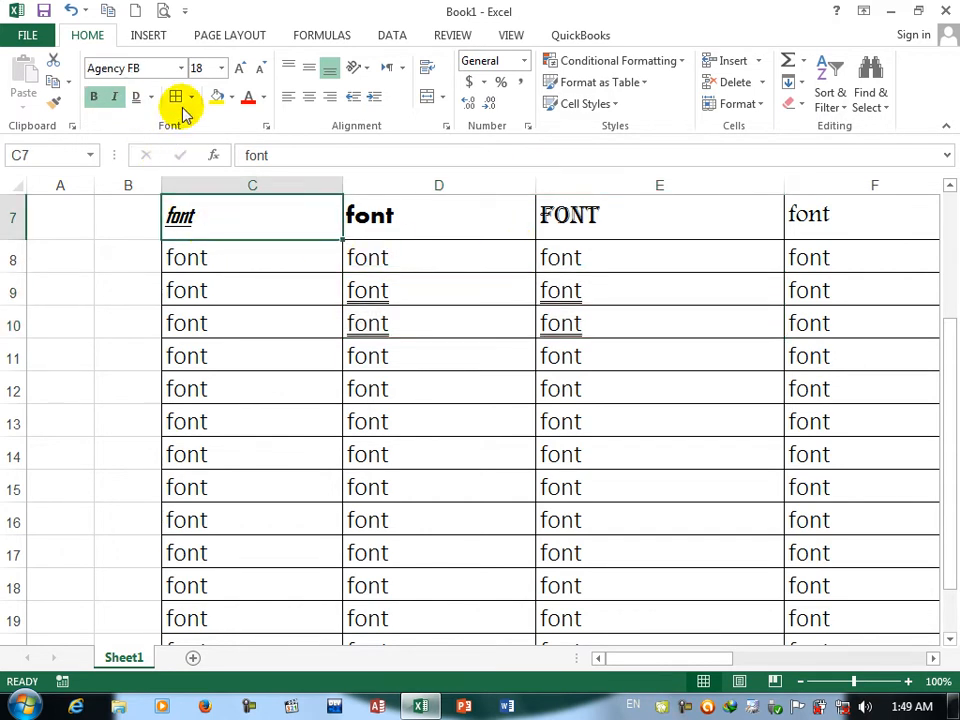
pyautogui.click(151, 97)
pyautogui.click(159, 147)
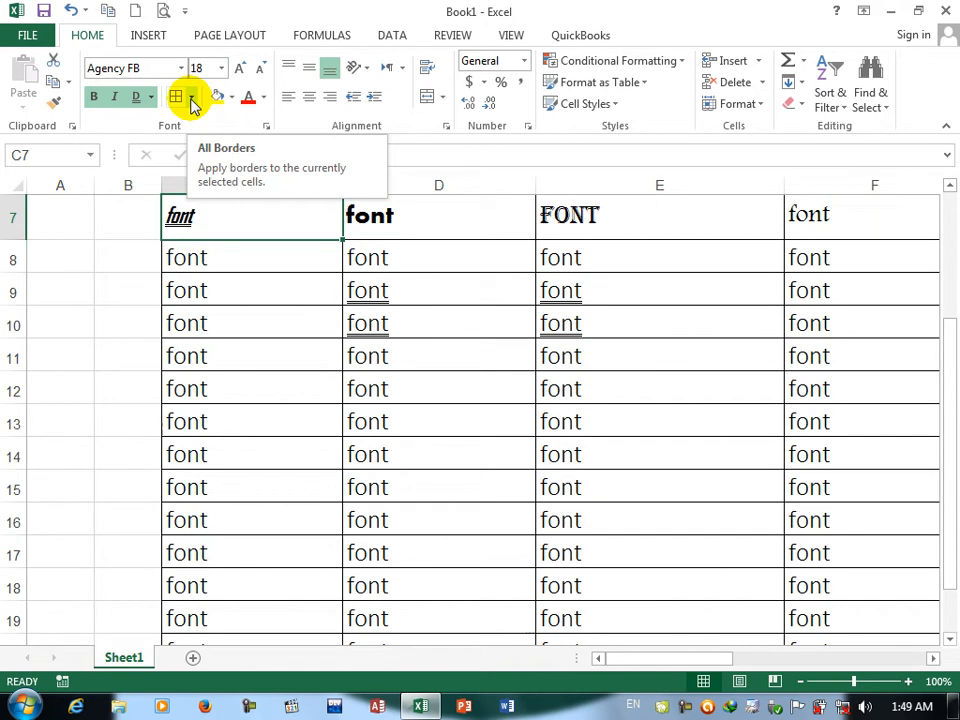
# Step: Insert a new worksheet and enter the header ID in cell B4
pyautogui.click(200, 455)
pyautogui.hotkey('shift', 'F11')
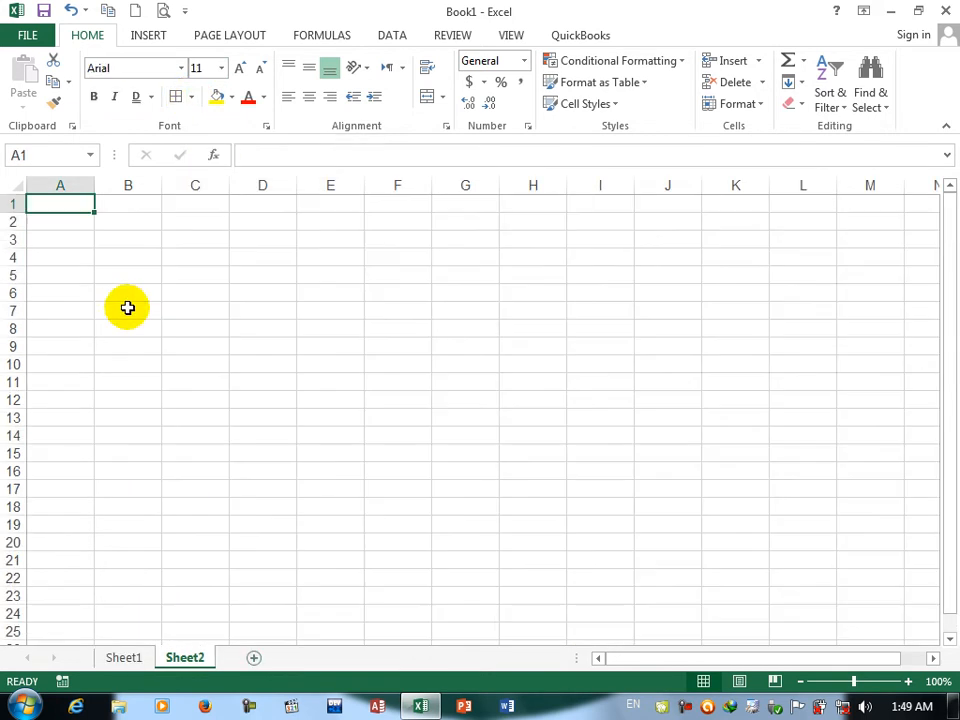
pyautogui.click(137, 262)
pyautogui.write('namer')
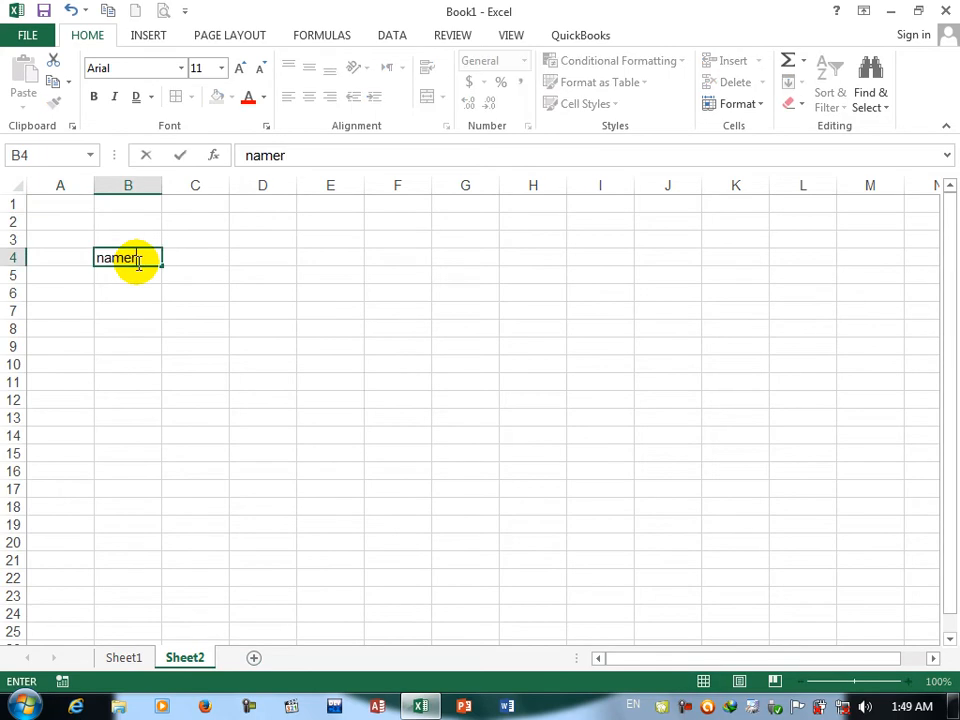
pyautogui.press('BackSpace')
pyautogui.press('BackSpace')
pyautogui.press('BackSpace')
pyautogui.press('BackSpace')
pyautogui.press('BackSpace')
pyautogui.write('ID')
pyautogui.press('Tab')
# Step: Fill cells C4:G4 with the headers sname, fname, age, class and fee
pyautogui.write('sname')
pyautogui.press('Tab')
pyautogui.write('g')
pyautogui.press('BackSpace')
pyautogui.write('fnam')
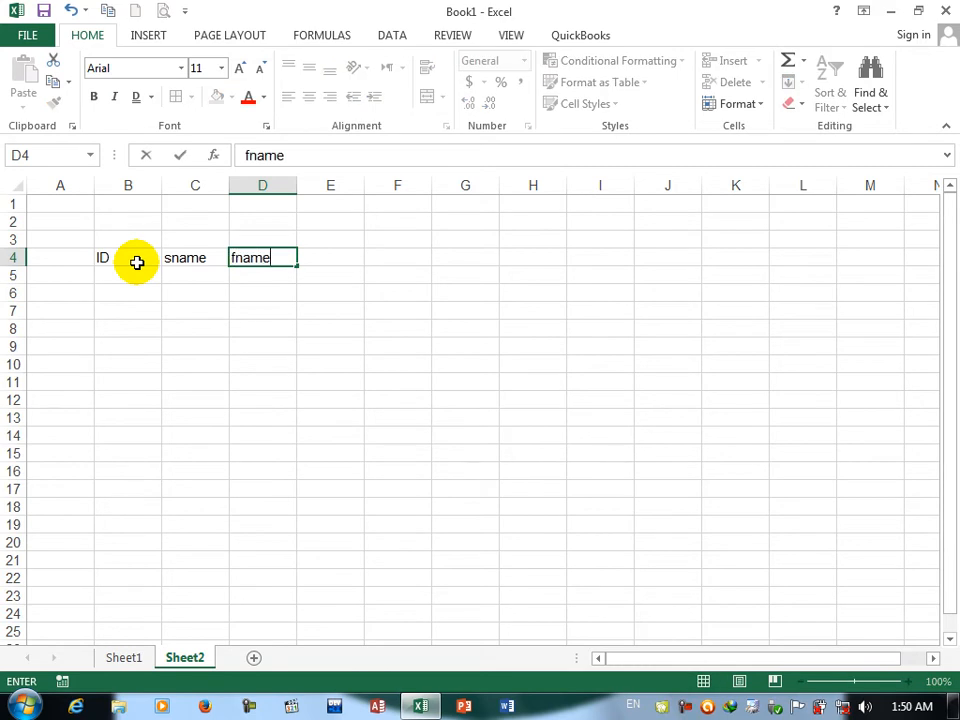
pyautogui.write('e')
pyautogui.press('Tab')
pyautogui.write('age')
pyautogui.press('Tab')
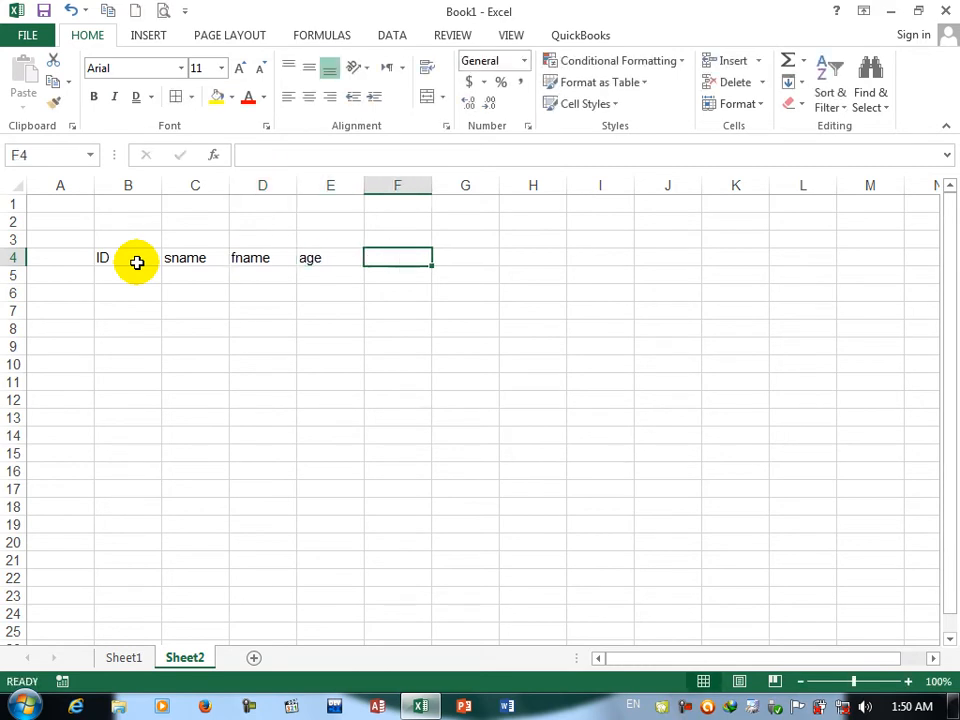
pyautogui.write('class')
pyautogui.hotkey('ctrl', 'Return')
pyautogui.press('Tab')
pyautogui.write('fee')
pyautogui.press('Return')
# Step: Enter 1 as the first ID in cell B5
pyautogui.press('Left')
pyautogui.press('Left')
pyautogui.press('Left')
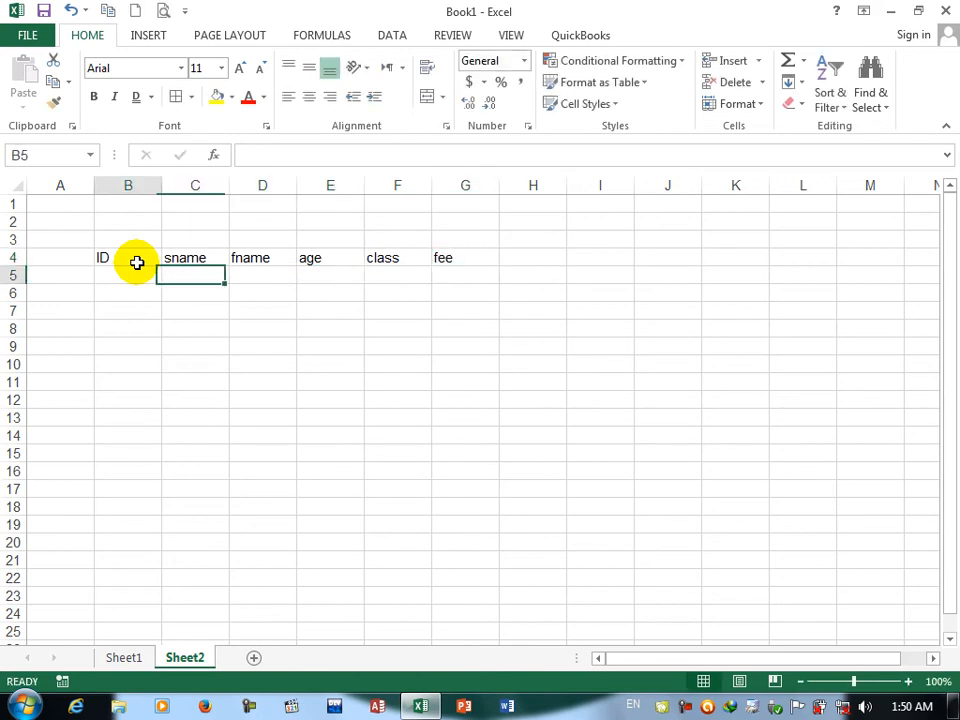
pyautogui.write('1')
pyautogui.press('Tab')
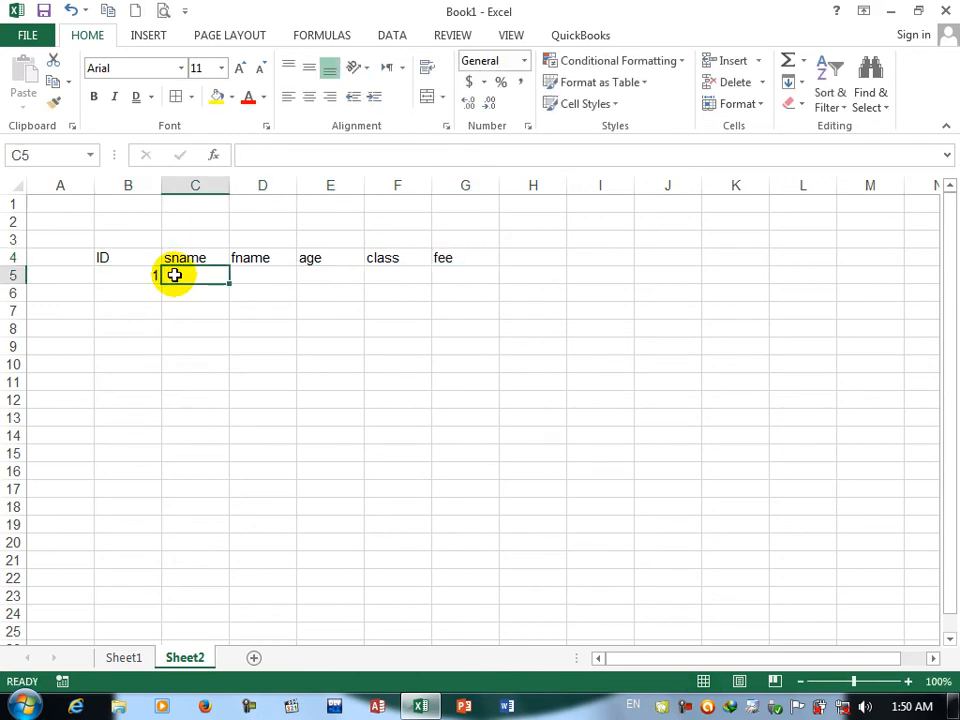
# Step: Complete the first student's row with the sname and fname entries, age 30, class word and fee 1000 in cells C5:G5
pyautogui.write('usman')
pyautogui.press('Tab')
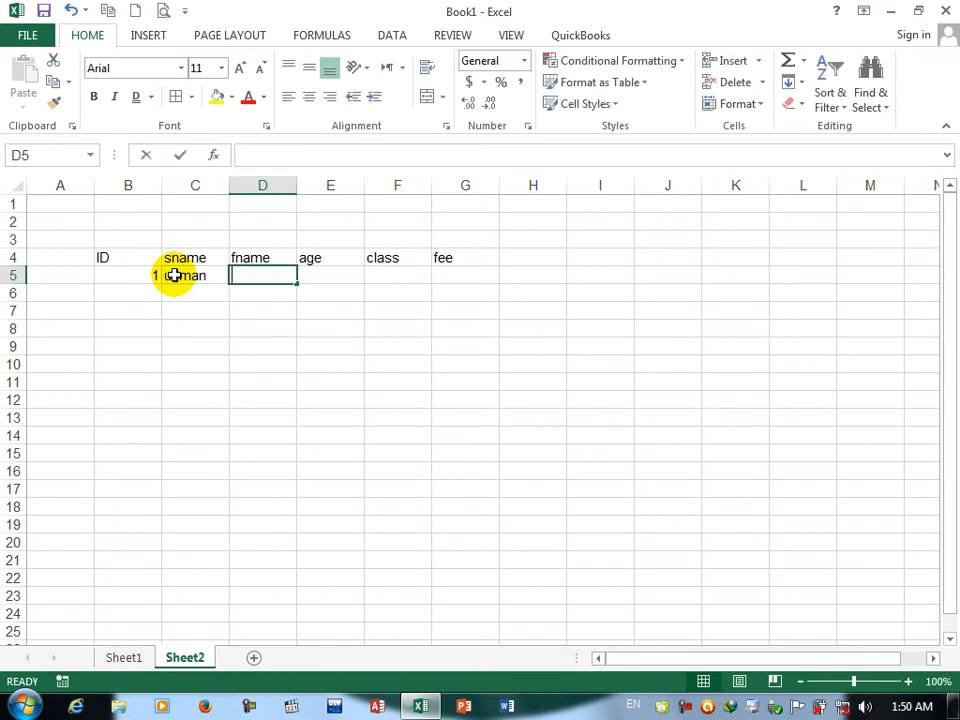
pyautogui.write('tahar')
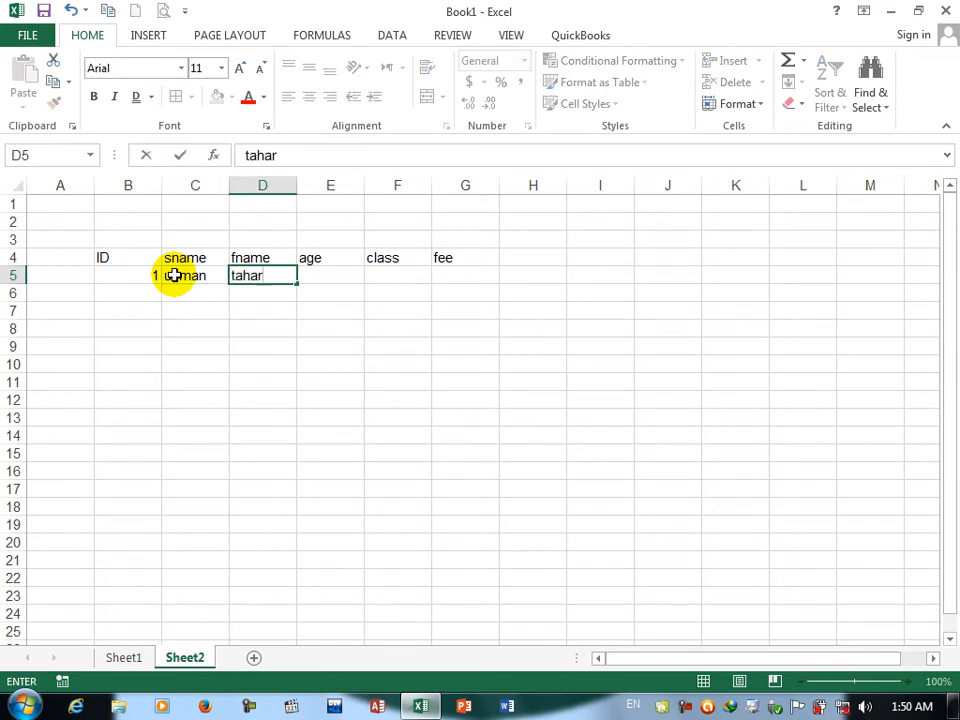
pyautogui.press('Tab')
pyautogui.write('30')
pyautogui.press('Tab')
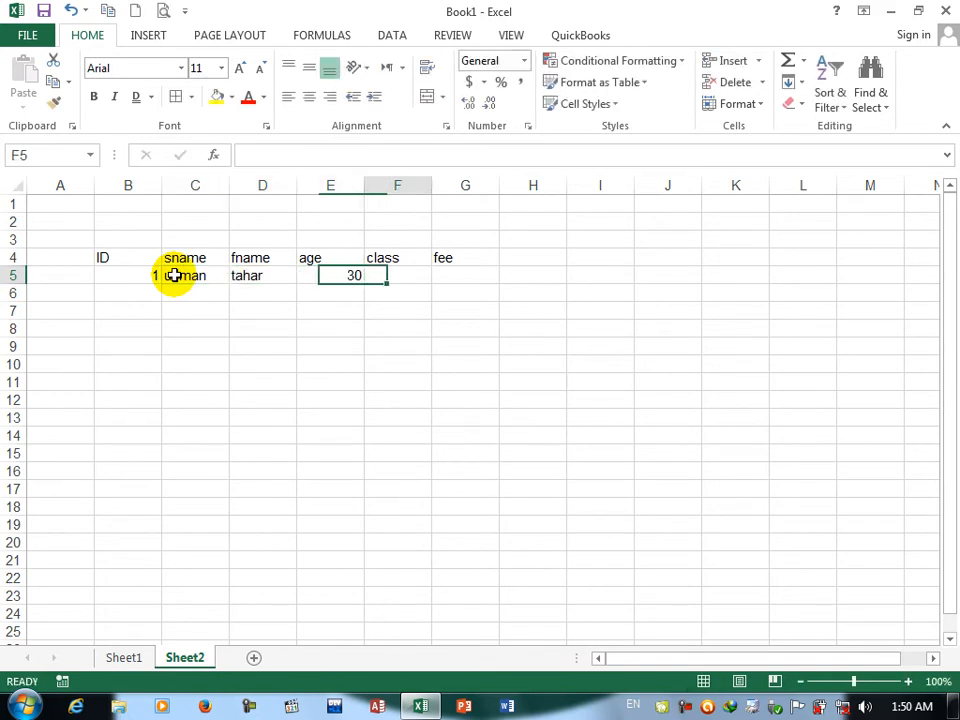
pyautogui.write('word')
pyautogui.press('Tab')
pyautogui.write('1000')
pyautogui.press('Return')
pyautogui.press('Return')
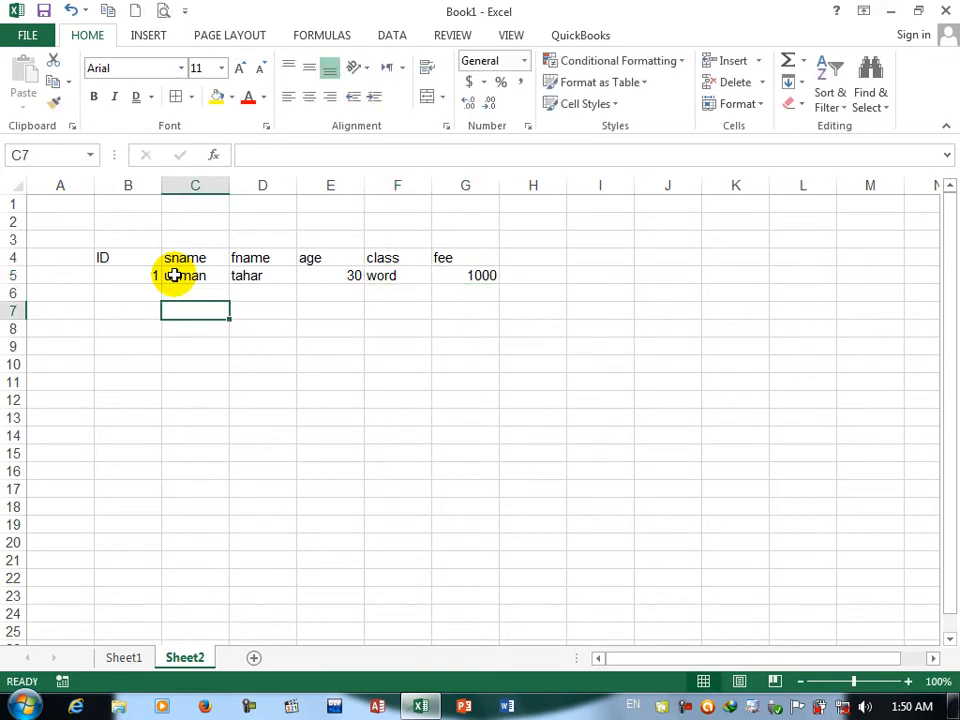
# Step: Start the second student's row with ID 2 in cell B6 and the sname and fname entries in C6:D6
pyautogui.press('Up')
pyautogui.press('Left')
pyautogui.write('2')
pyautogui.click(199, 293)
pyautogui.write('jan')
pyautogui.press('Tab')
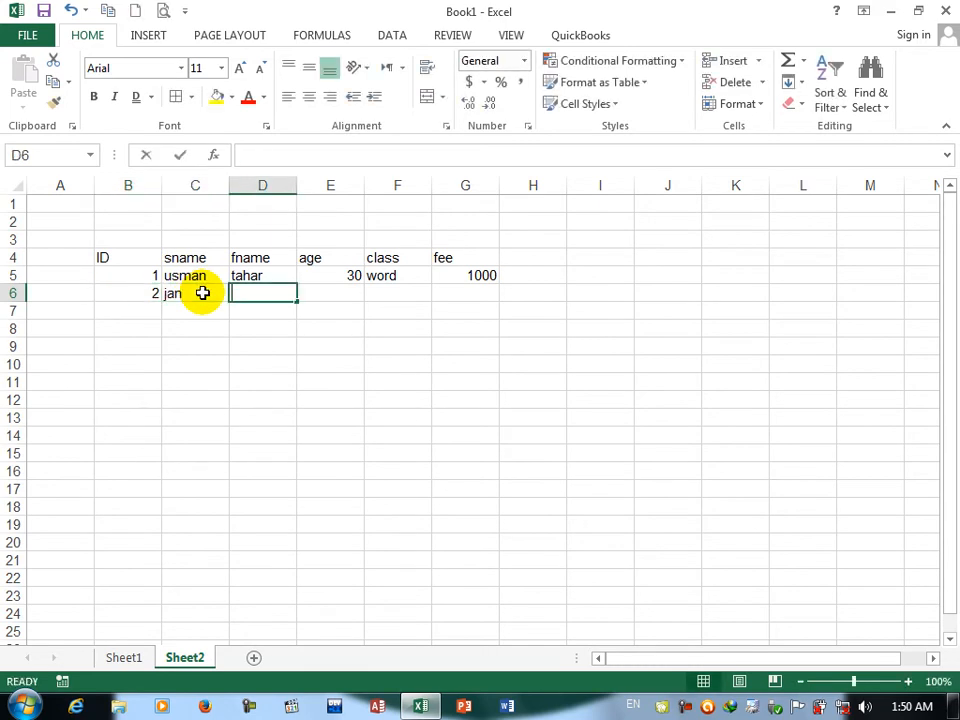
pyautogui.write('khan')
pyautogui.press('Tab')
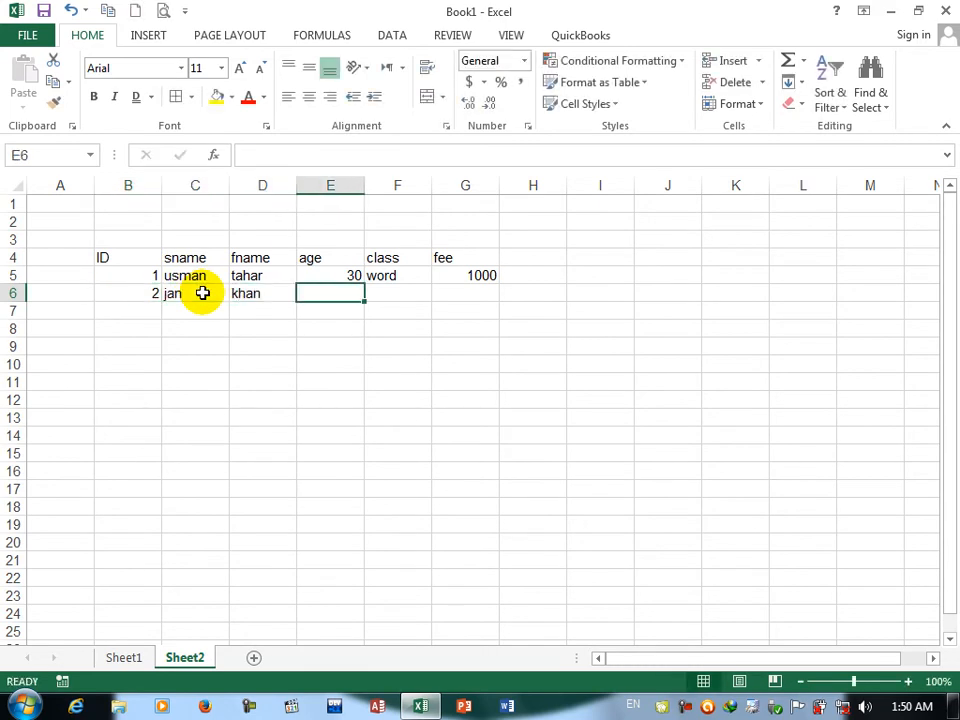
# Step: Complete the second student's row with age 32, class excel and fee 1200 in cells E6:G6
pyautogui.write('32')
pyautogui.press('Tab')
pyautogui.write('edx')
pyautogui.press('BackSpace')
pyautogui.press('BackSpace')
pyautogui.write('xe')
pyautogui.press('BackSpace')
pyautogui.write('cel')
pyautogui.press('Tab')
pyautogui.write('1200')
pyautogui.hotkey('ctrl', 'Return')
pyautogui.press('Return')
pyautogui.press('Return')
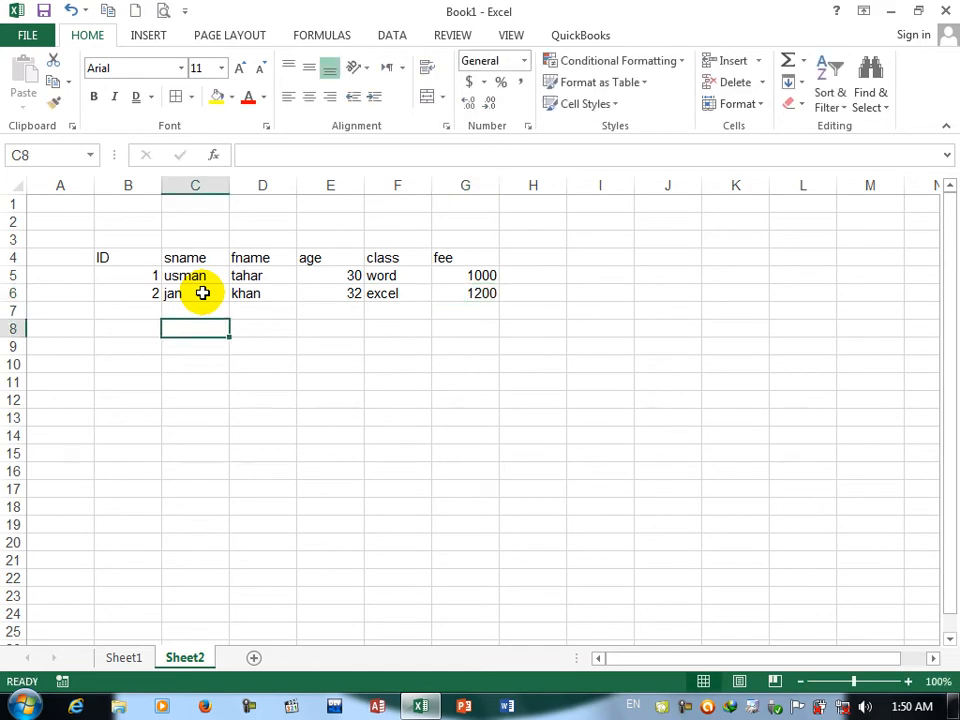
# Step: Start the third student's row with ID 3 in cell B7 and the sname and fname entries in C7:D7
pyautogui.press('Up')
pyautogui.press('Left')
pyautogui.write('3')
pyautogui.press('Tab')
pyautogui.write('omer')
pyautogui.press('Tab')
pyautogui.write('zahid')
pyautogui.press('Tab')
# Step: Complete the third student's row with age 33, class access and fee 1500 in cells E7:G7
pyautogui.write('33')
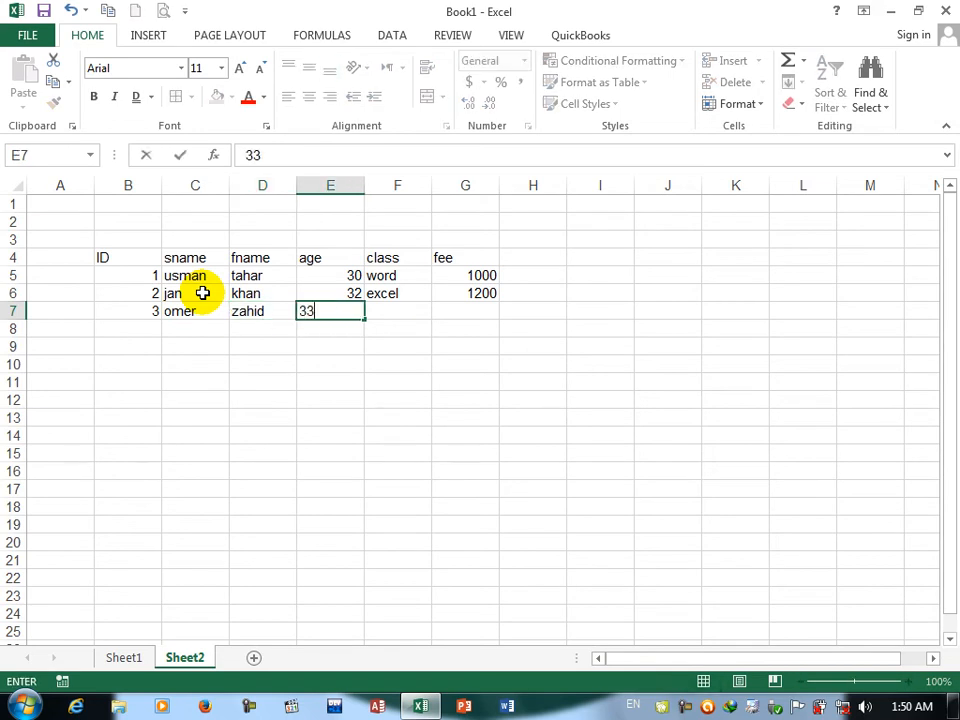
pyautogui.press('Tab')
pyautogui.write('access')
pyautogui.press('Tab')
pyautogui.write('15')
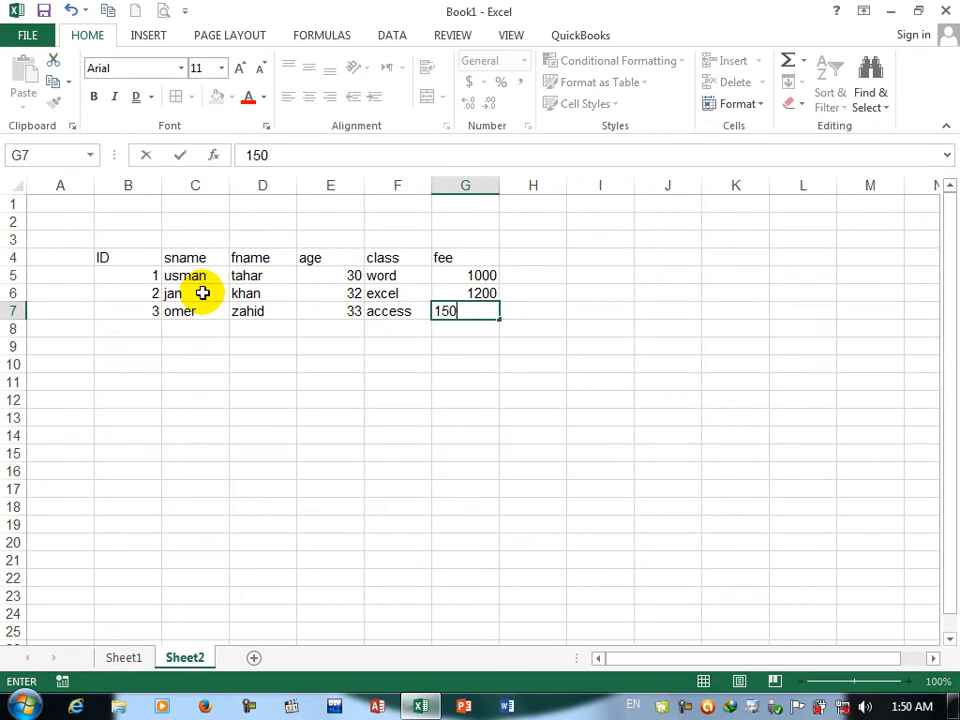
pyautogui.write('00')
pyautogui.press('Return')
# Step: Apply a Bottom Border to the student table in B4:G7
pyautogui.moveTo(114, 259); pyautogui.dragTo(460, 312)
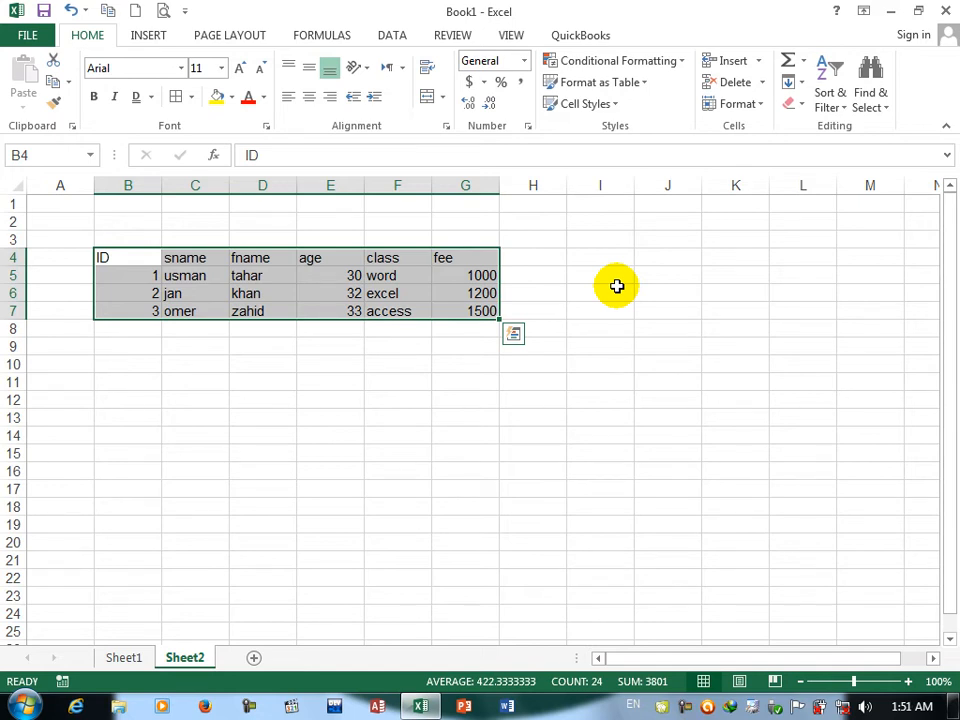
pyautogui.click(190, 97)
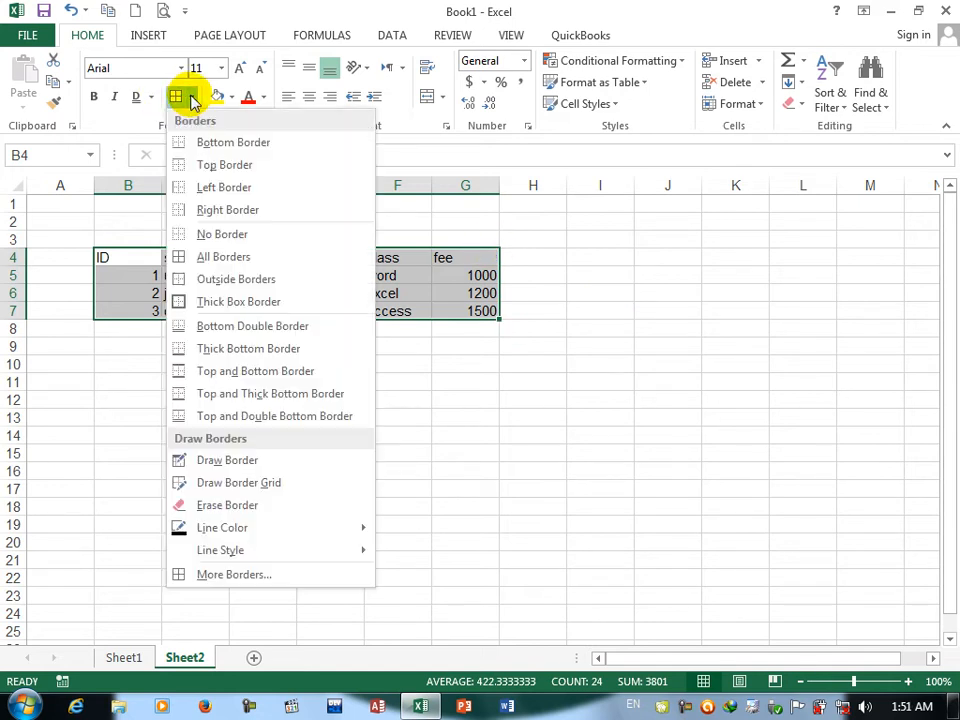
pyautogui.click(182, 143)
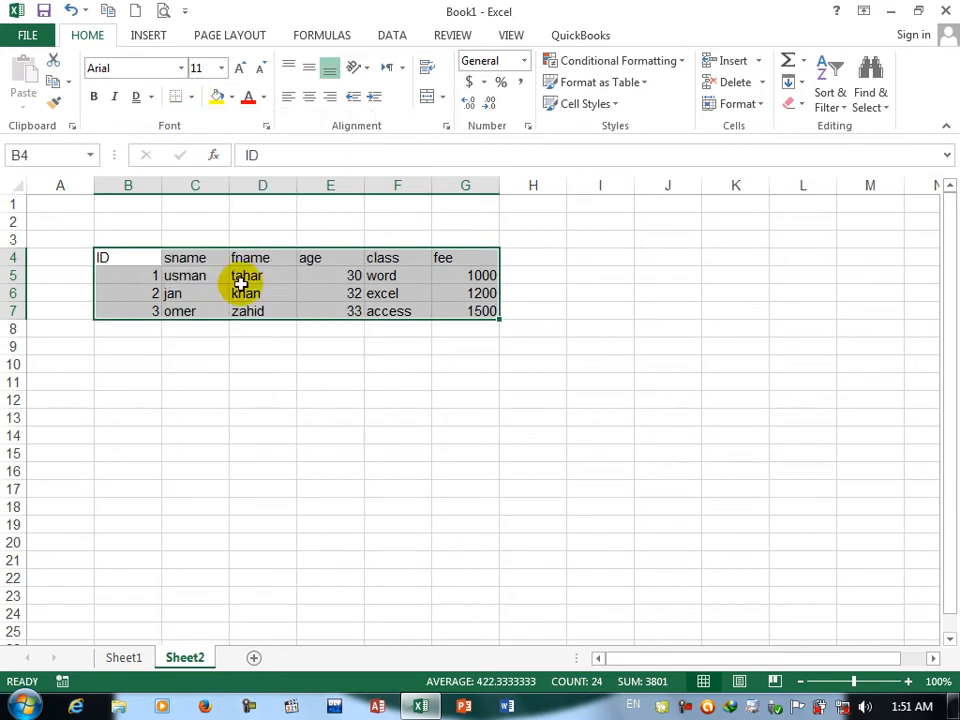
pyautogui.click(262, 393)
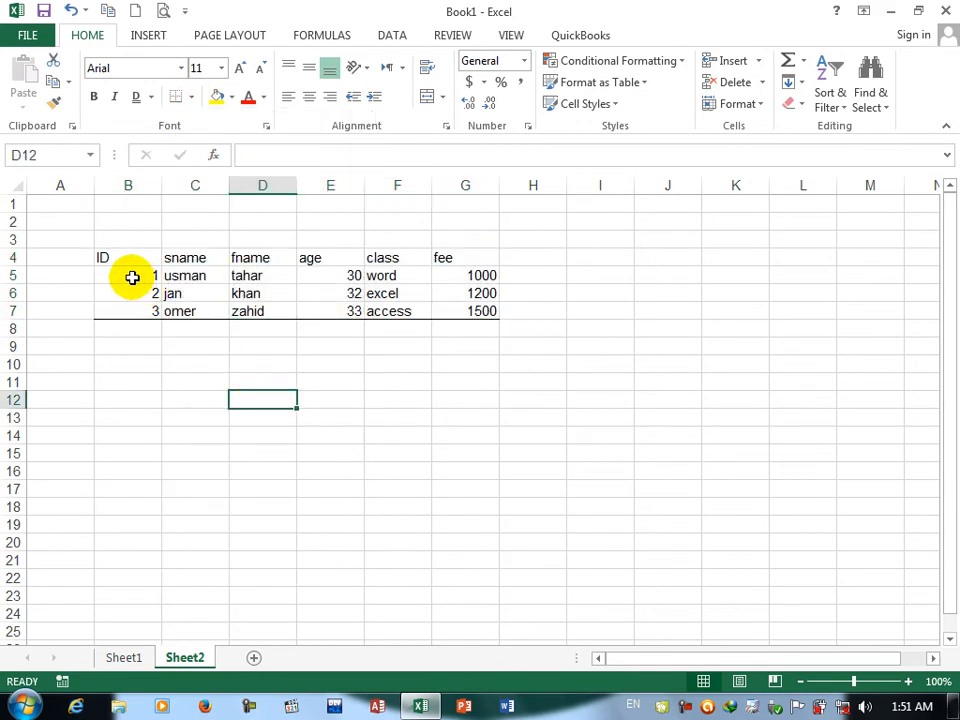
# Step: Apply a Top Border to the student table in B4:G7
pyautogui.moveTo(135, 261); pyautogui.dragTo(463, 313)
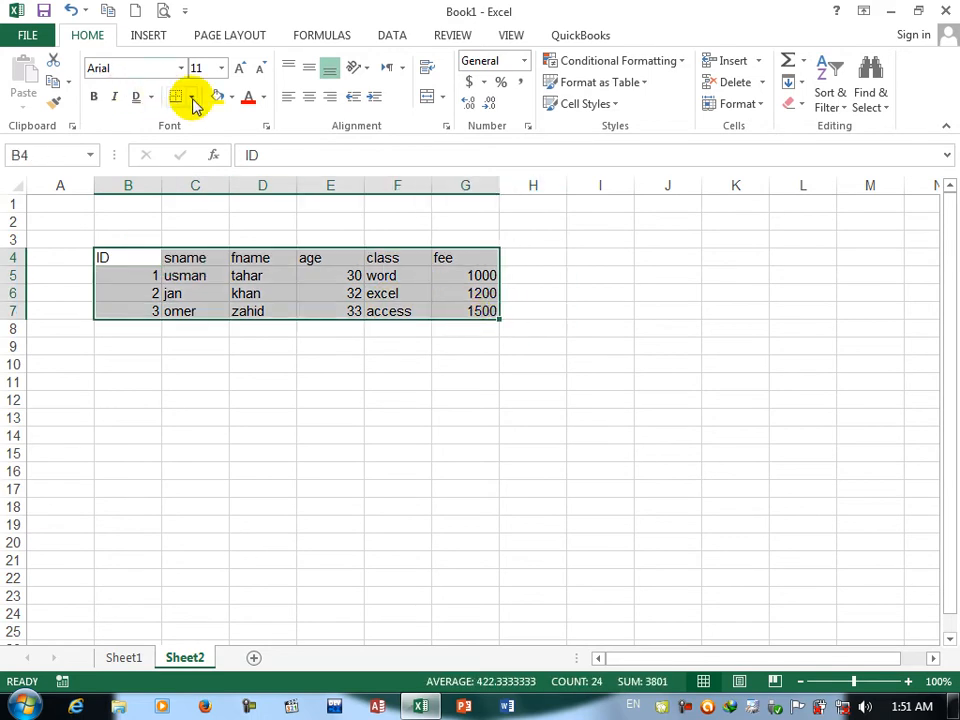
pyautogui.click(191, 97)
pyautogui.click(197, 165)
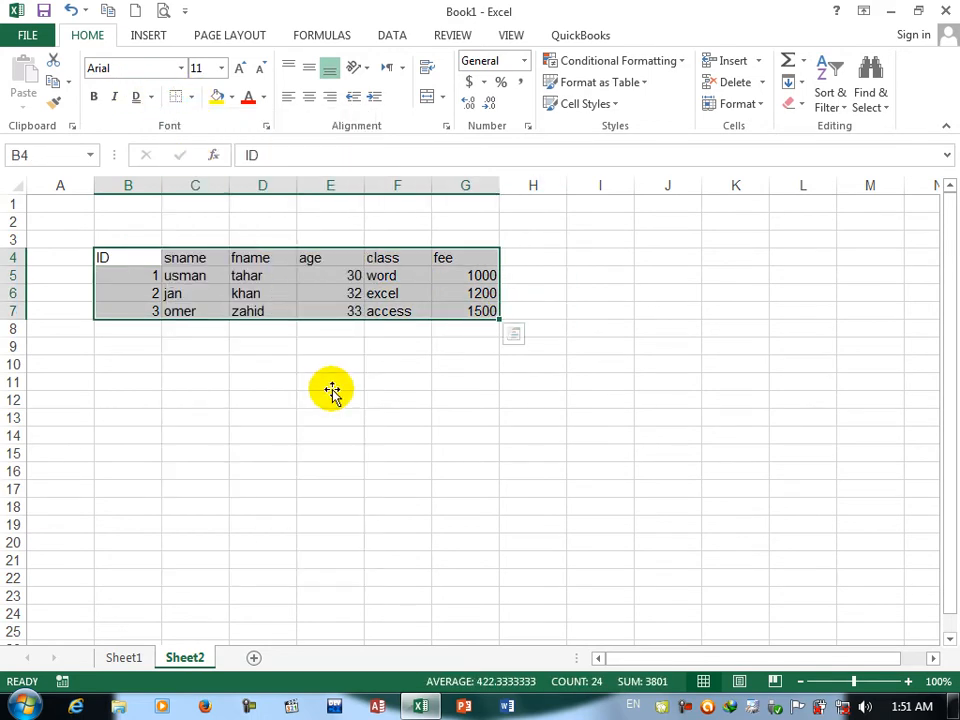
pyautogui.click(332, 386)
# Step: Apply a Left Border to the student table in B4:G7
pyautogui.moveTo(154, 259); pyautogui.dragTo(494, 311)
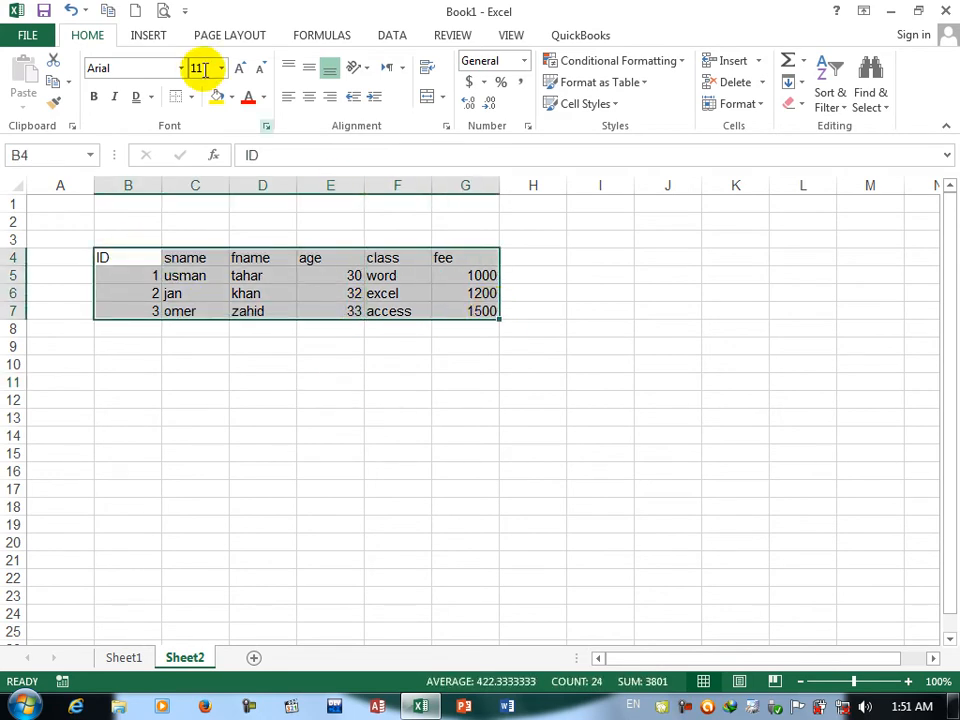
pyautogui.click(192, 97)
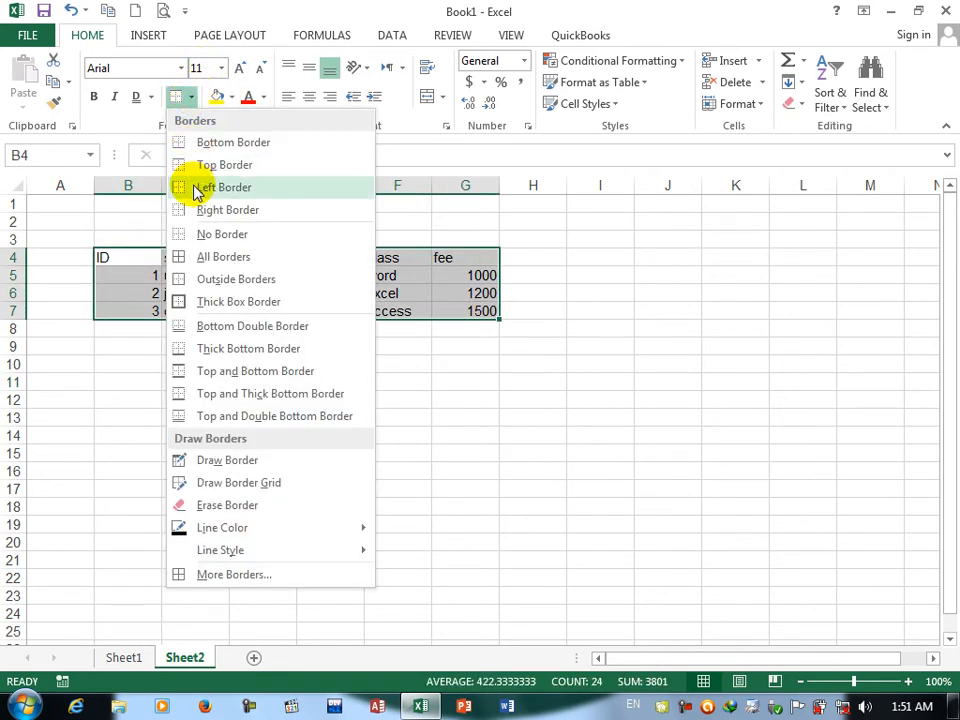
pyautogui.click(196, 190)
pyautogui.click(180, 353)
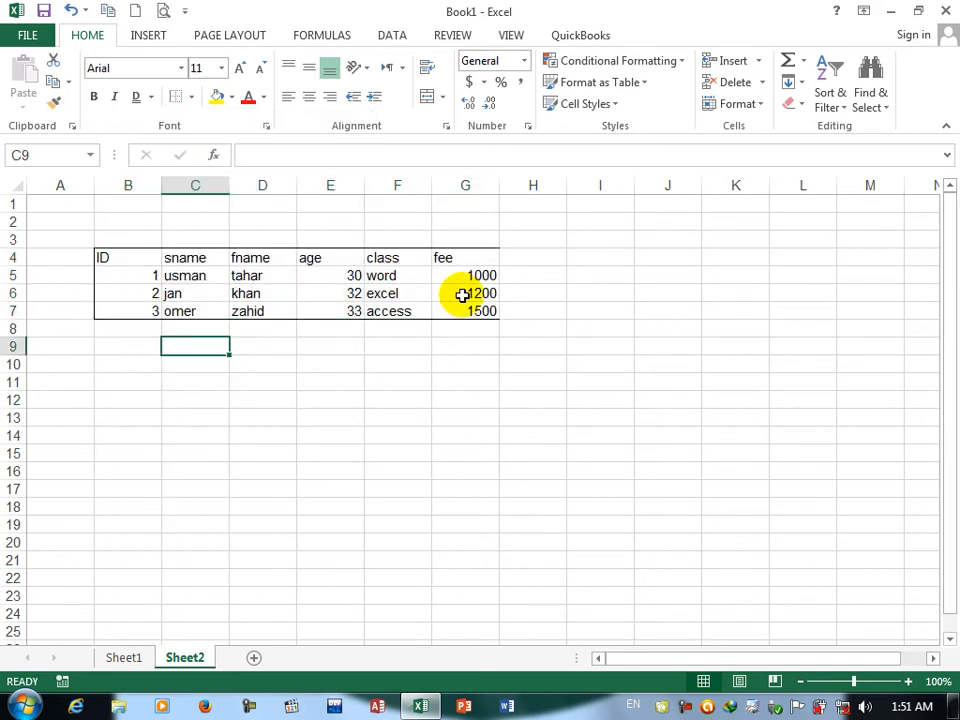
# Step: Apply a Right Border to the student table in B4:G7
pyautogui.moveTo(126, 259); pyautogui.dragTo(445, 314)
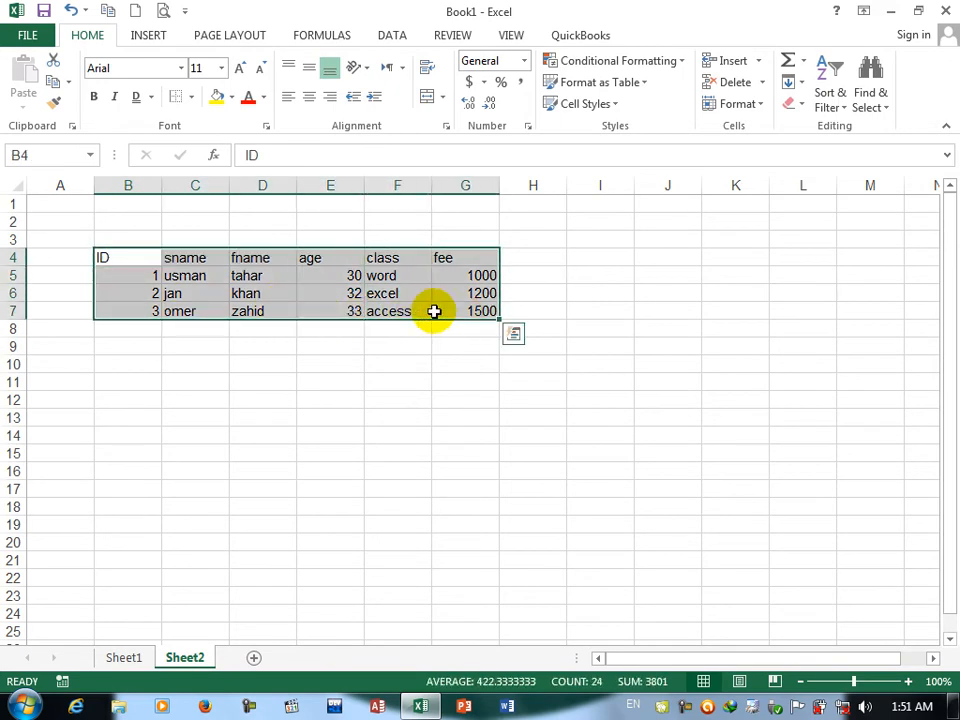
pyautogui.click(192, 97)
pyautogui.click(204, 211)
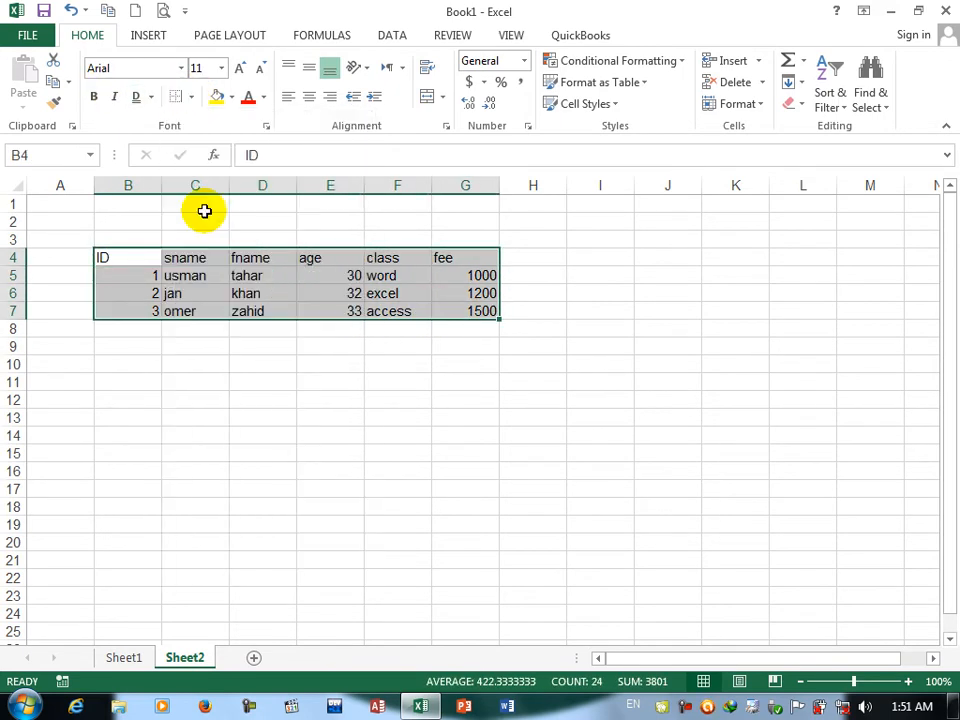
# Step: Remove every border from the student table in B4:G7 with No Border
pyautogui.click(190, 98)
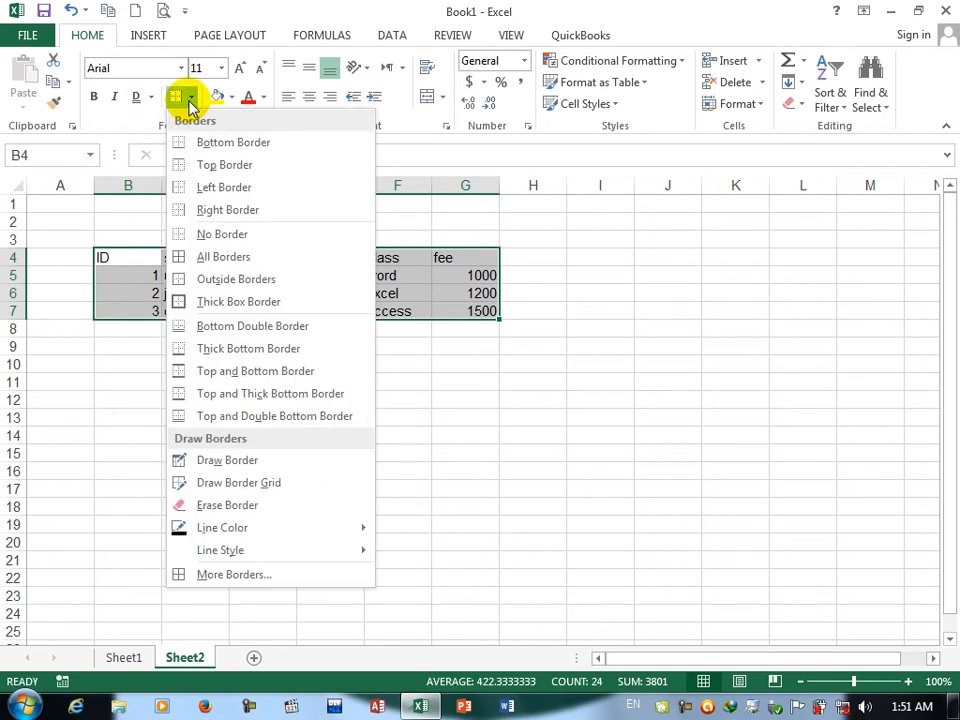
pyautogui.click(200, 233)
pyautogui.click(408, 426)
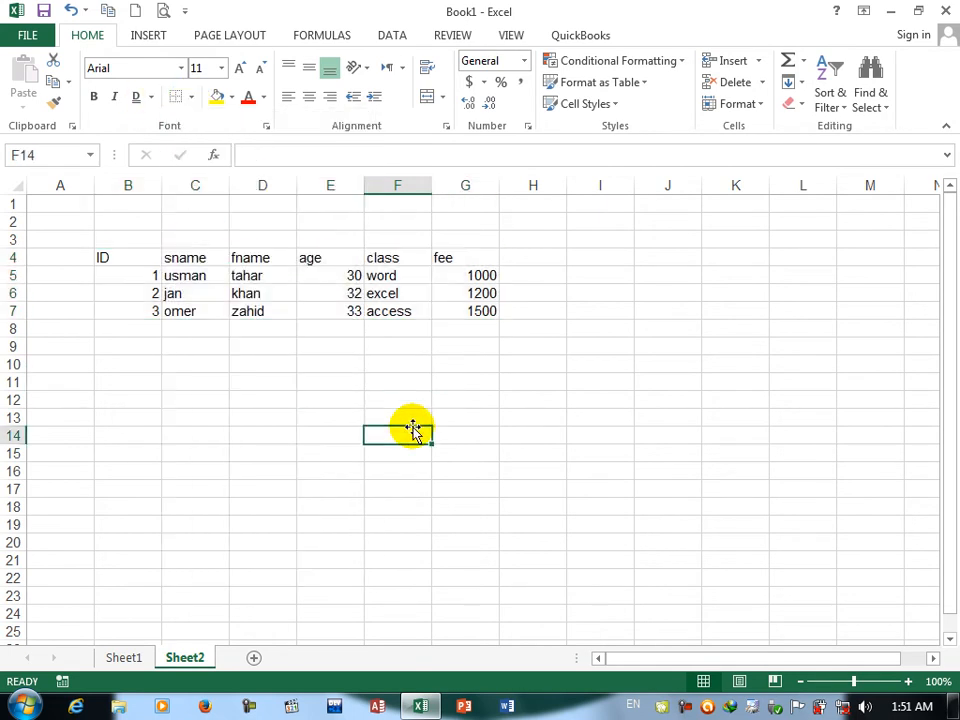
# Step: Apply All Borders to every cell of the student table in B4:G7
pyautogui.moveTo(108, 257); pyautogui.dragTo(469, 302)
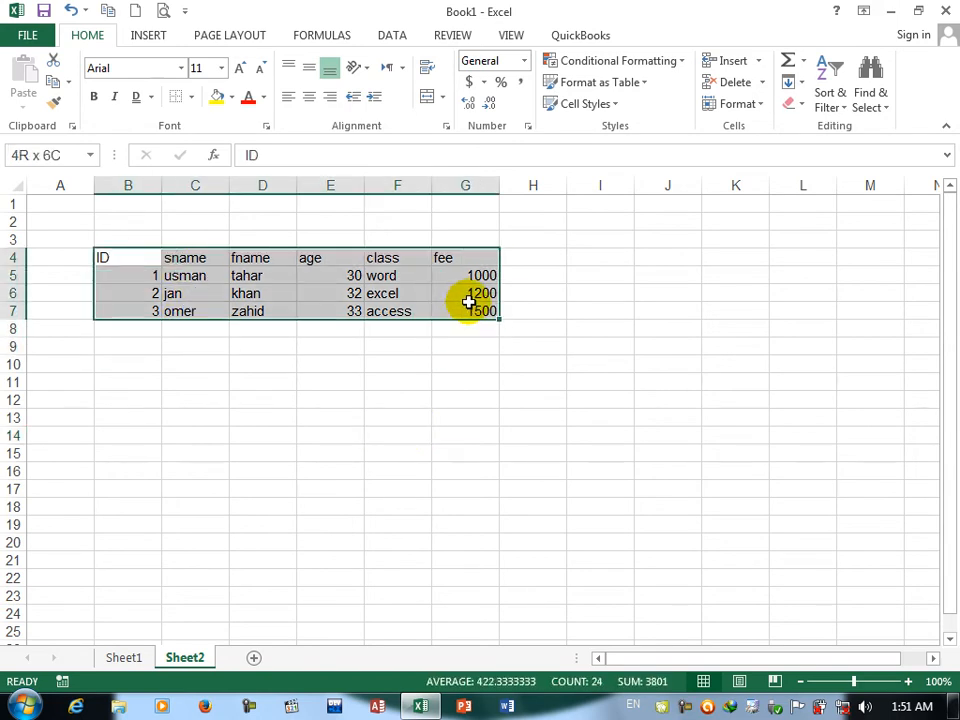
pyautogui.click(192, 97)
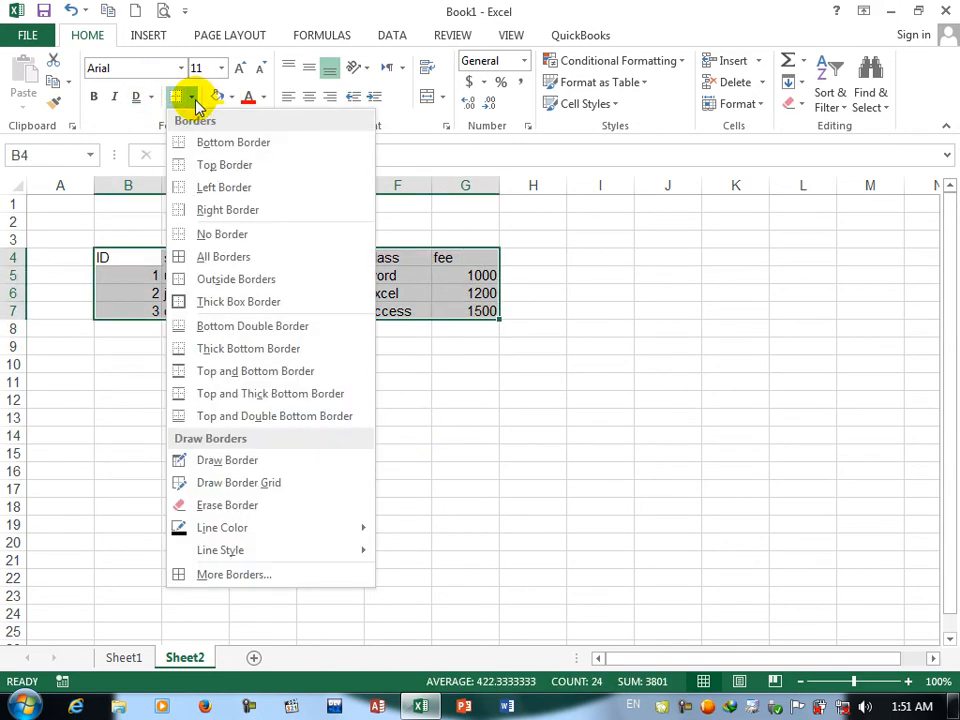
pyautogui.click(213, 265)
pyautogui.click(305, 433)
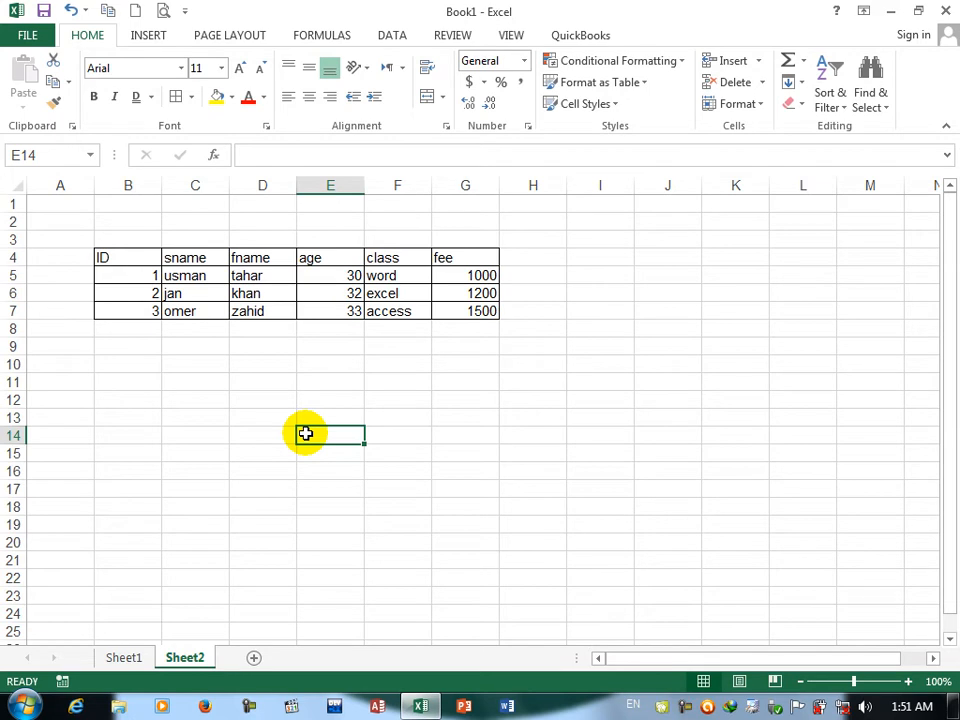
# Step: Apply Outside Borders to the student table in B4:G7
pyautogui.moveTo(128, 252); pyautogui.dragTo(456, 310)
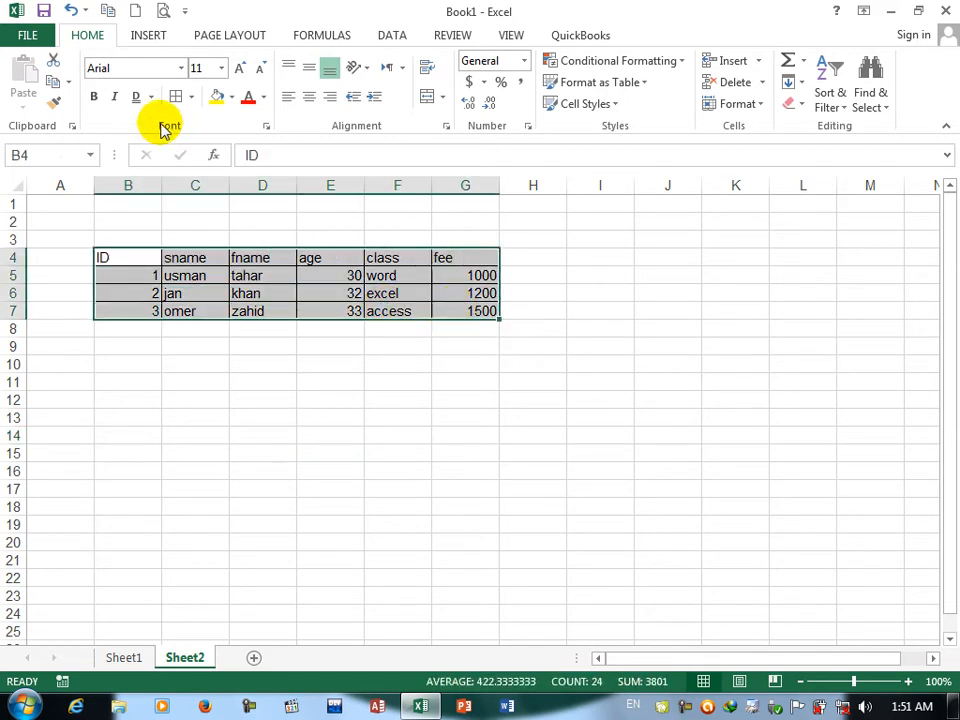
pyautogui.click(191, 97)
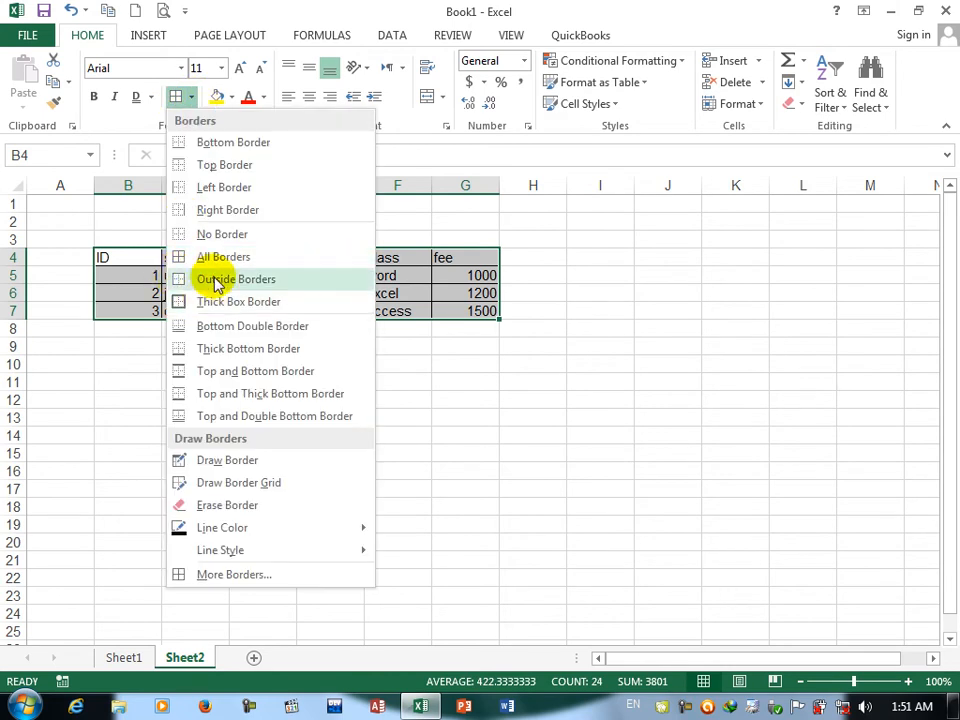
pyautogui.click(216, 279)
pyautogui.click(393, 386)
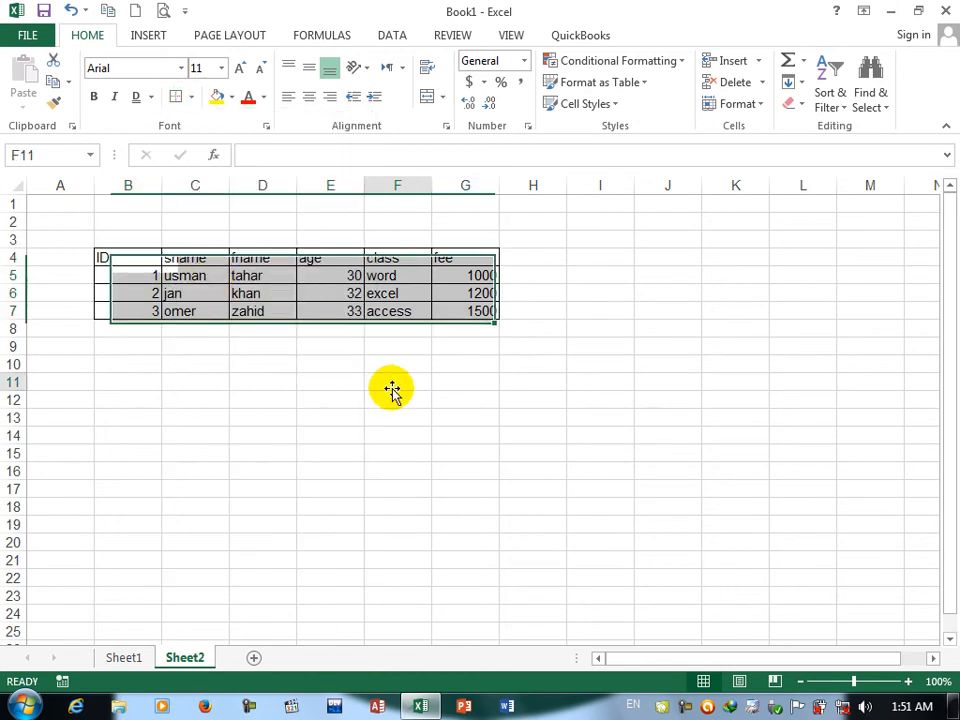
# Step: Apply Outside Borders to the empty range D12:G19 below the student table
pyautogui.moveTo(262, 400); pyautogui.dragTo(432, 522)
pyautogui.click(190, 96)
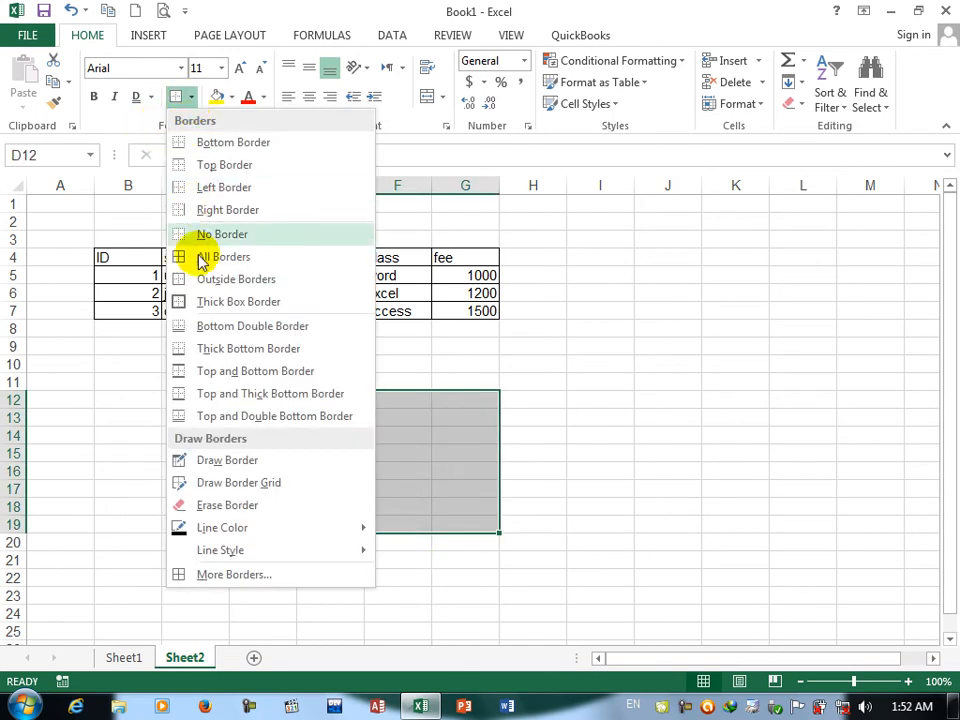
pyautogui.click(203, 281)
pyautogui.click(574, 465)
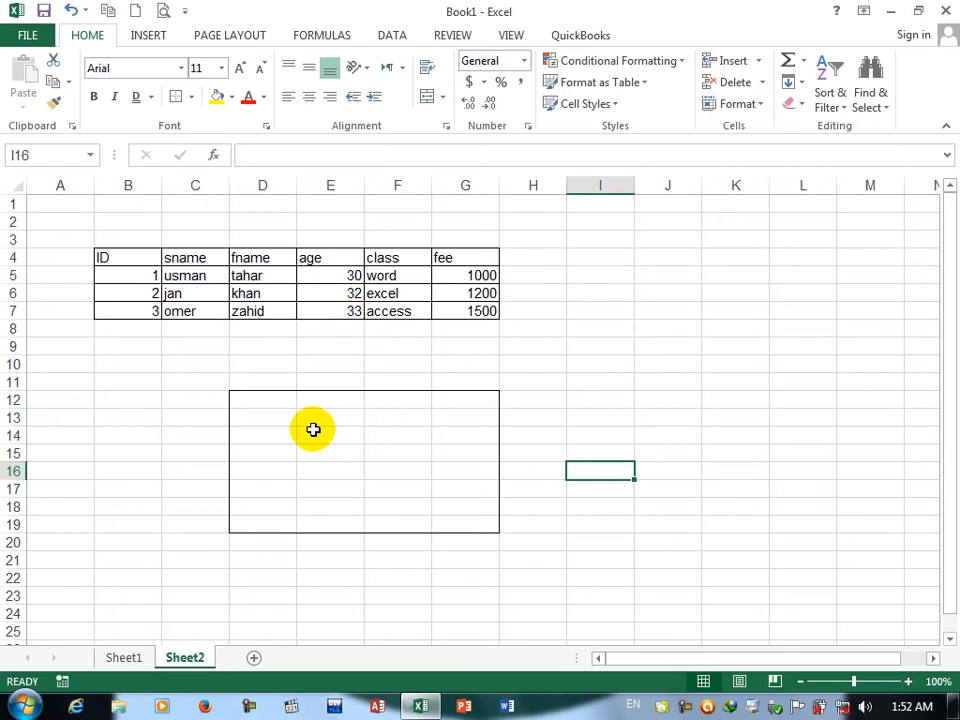
# Step: Apply a Thick Box Border to the empty range I8:K15
pyautogui.moveTo(589, 332); pyautogui.dragTo(755, 462)
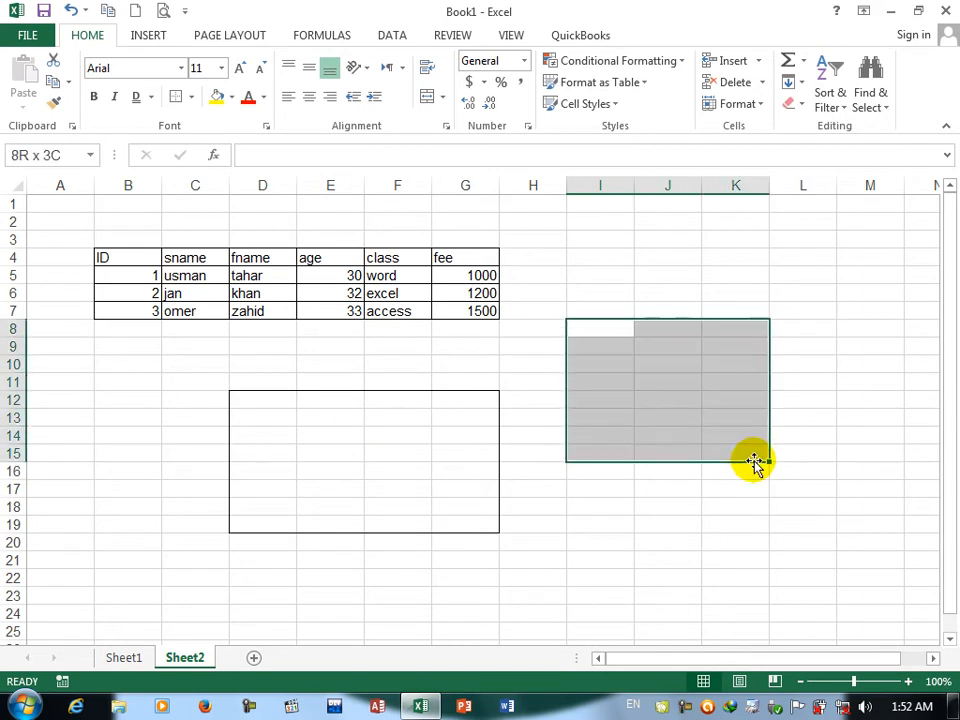
pyautogui.click(190, 97)
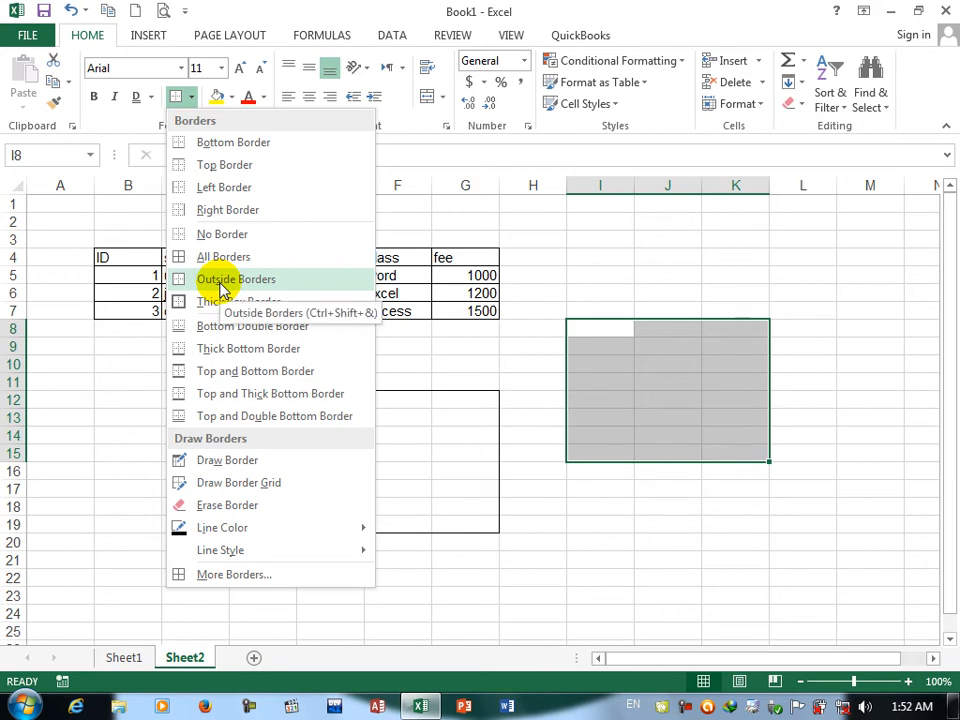
pyautogui.click(221, 305)
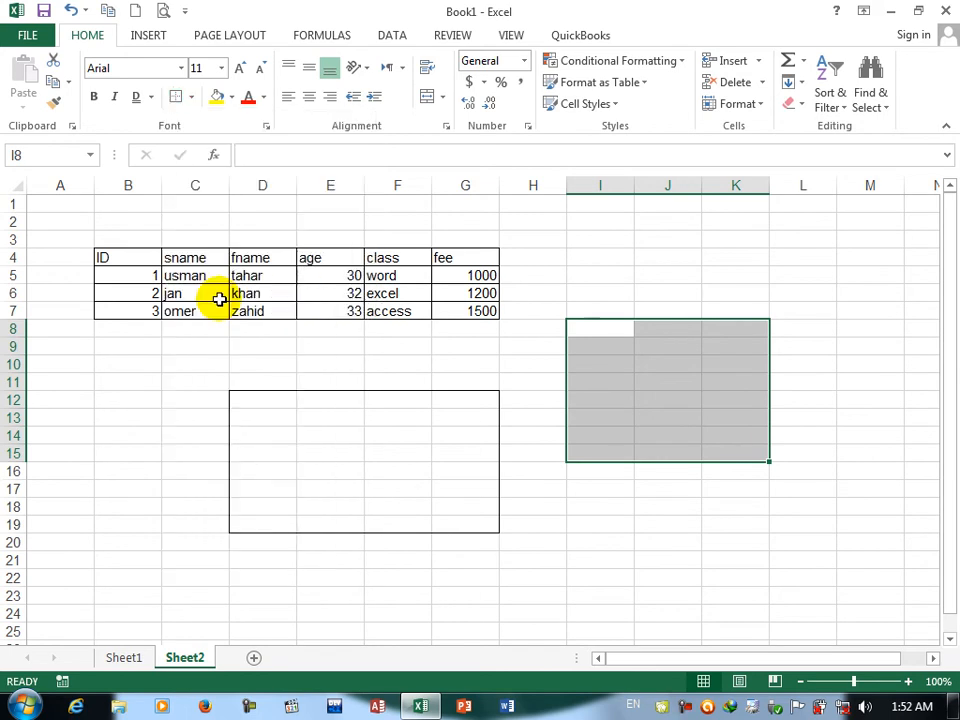
pyautogui.click(795, 383)
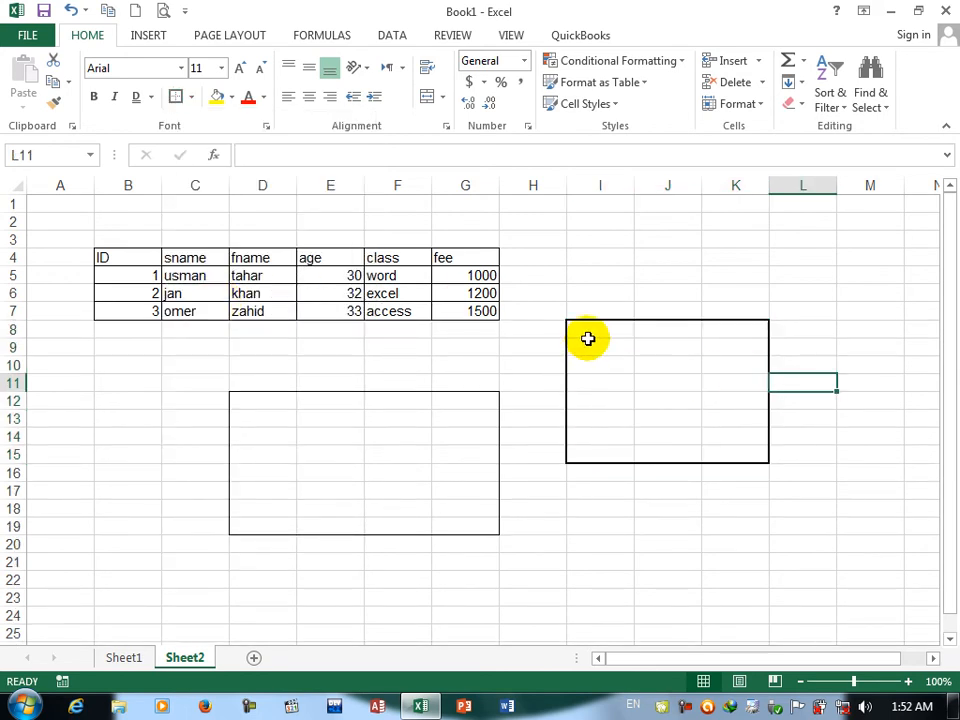
# Step: Remove all borders from the student table in B4:G7
pyautogui.click(588, 342)
pyautogui.click(418, 398)
pyautogui.click(614, 333)
pyautogui.moveTo(136, 263); pyautogui.dragTo(471, 306)
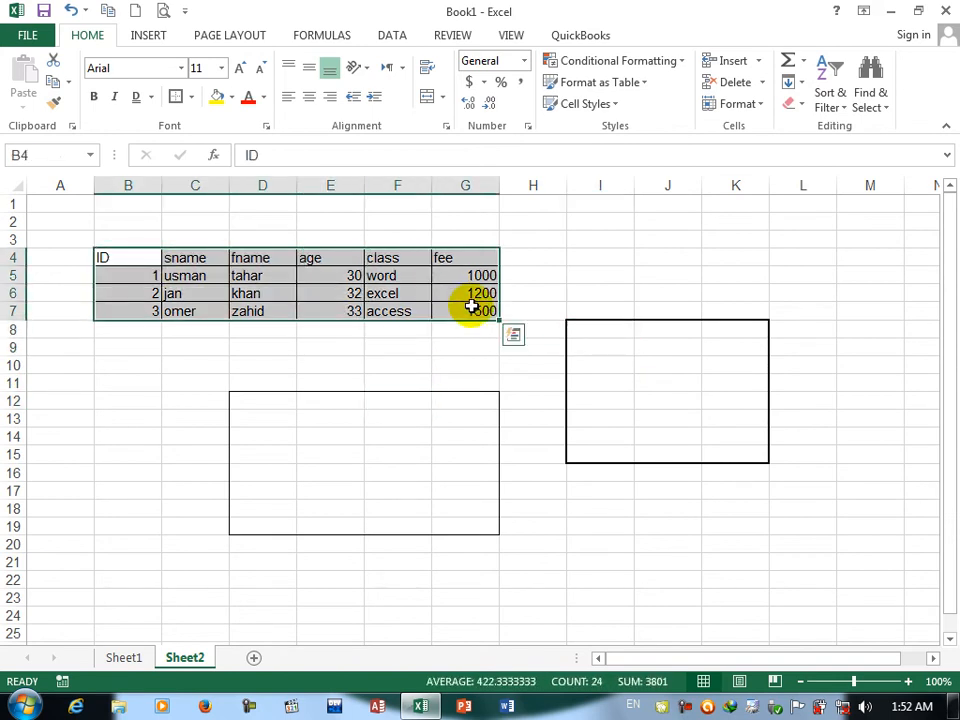
pyautogui.click(191, 97)
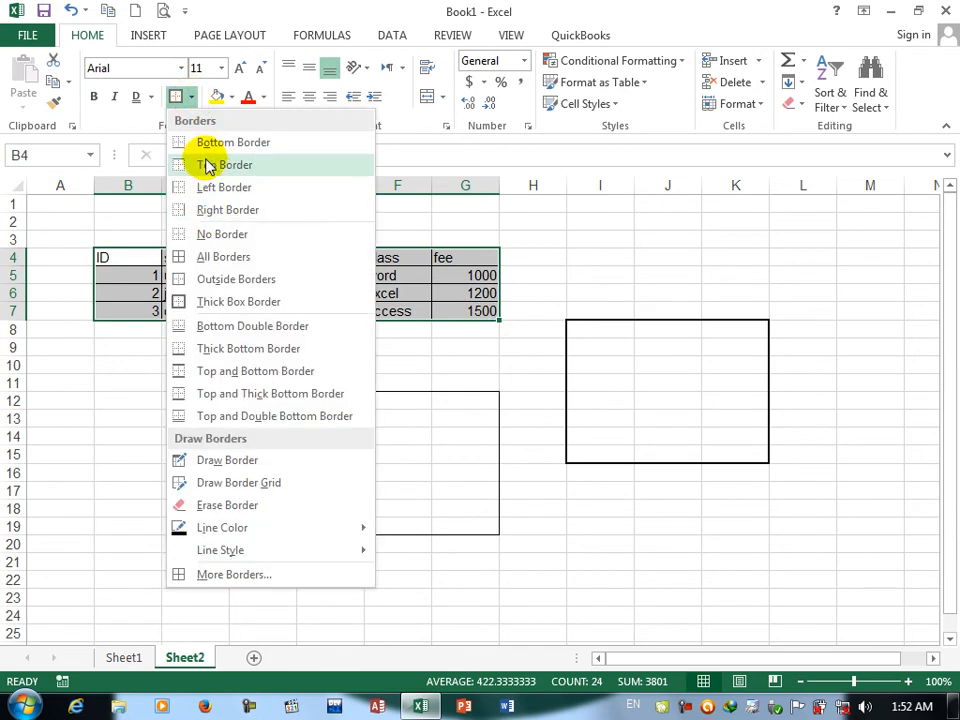
pyautogui.click(185, 234)
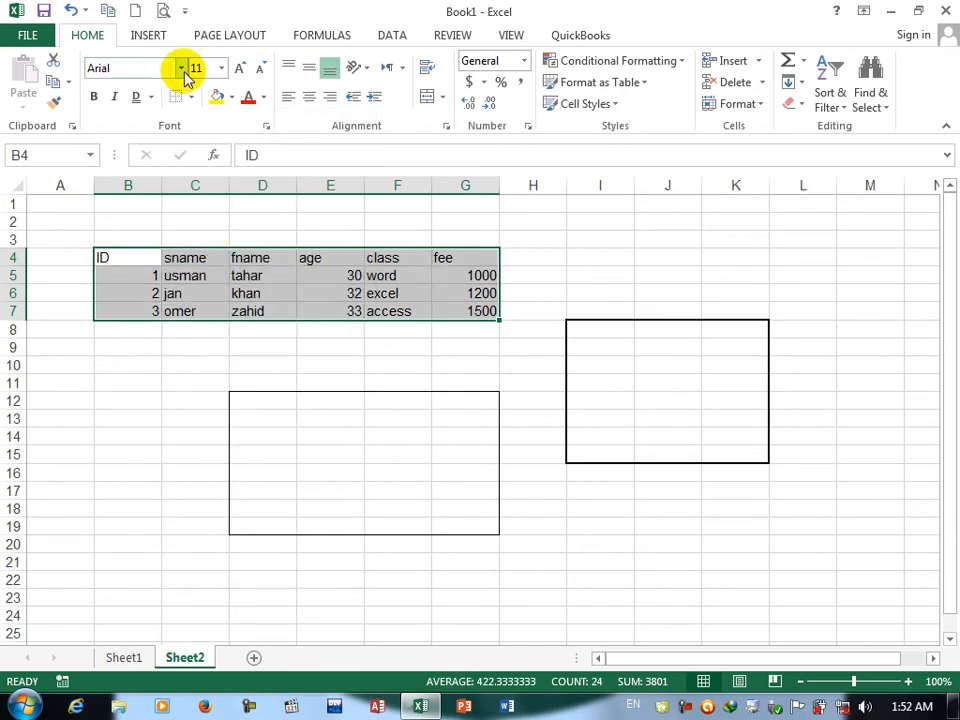
# Step: Apply a Bottom Double Border to the student table in B4:G7
pyautogui.click(191, 97)
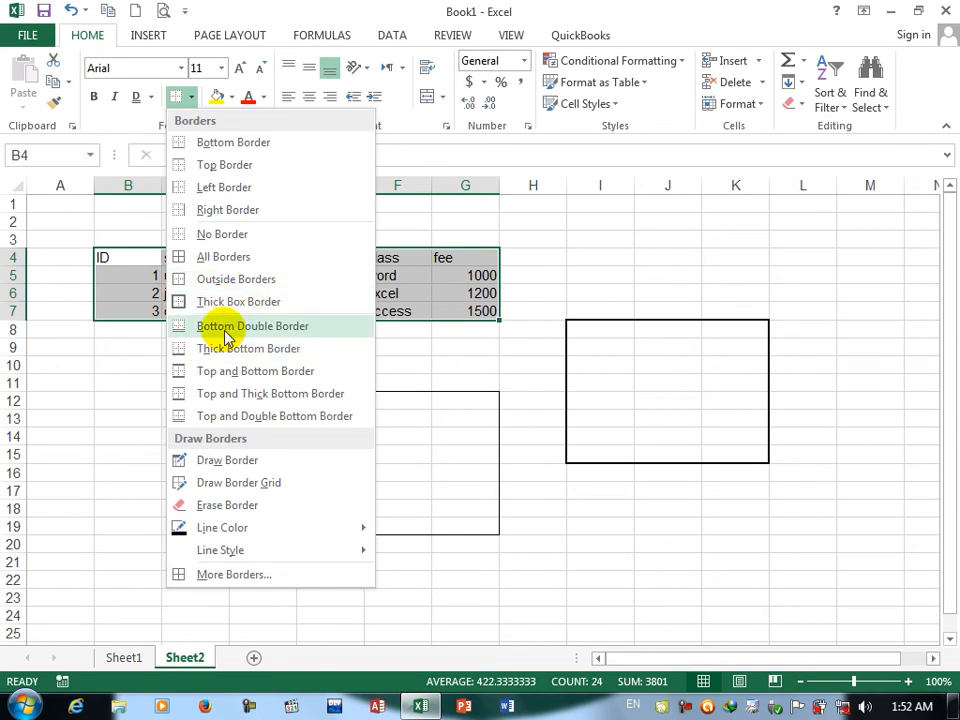
pyautogui.click(224, 329)
pyautogui.click(680, 296)
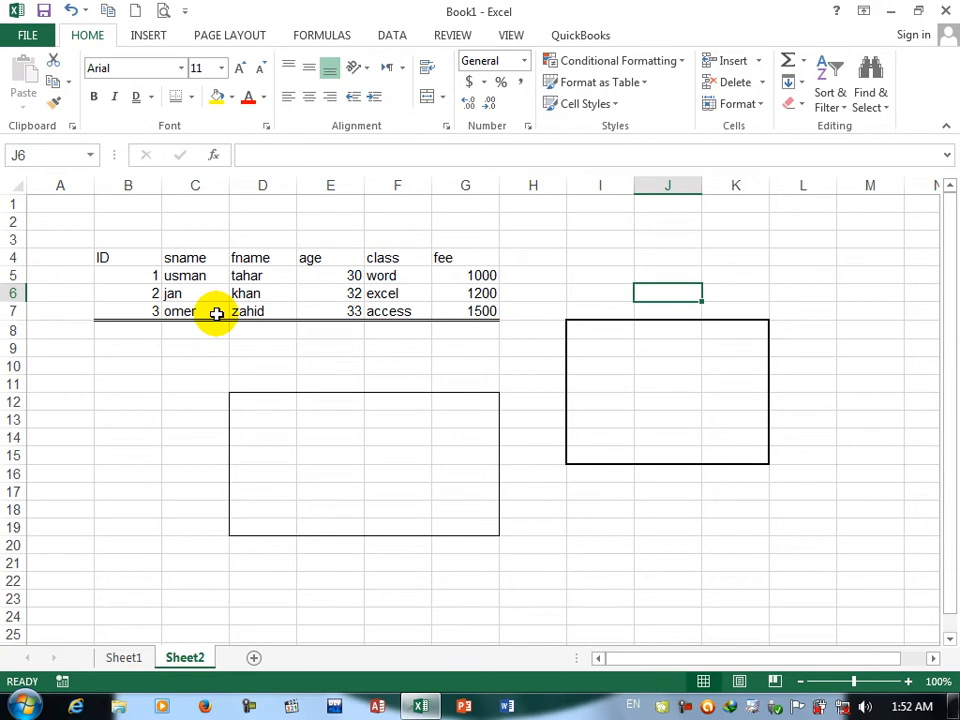
# Step: Apply a Thick Bottom Border to the student table in B4:G7
pyautogui.moveTo(105, 259); pyautogui.dragTo(489, 315)
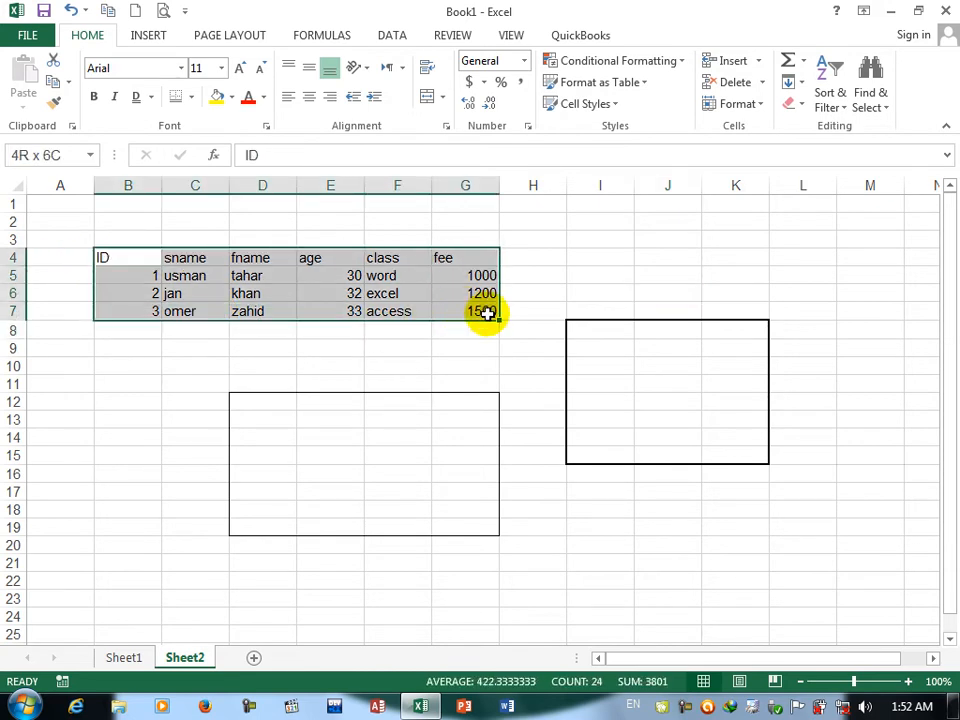
pyautogui.click(192, 97)
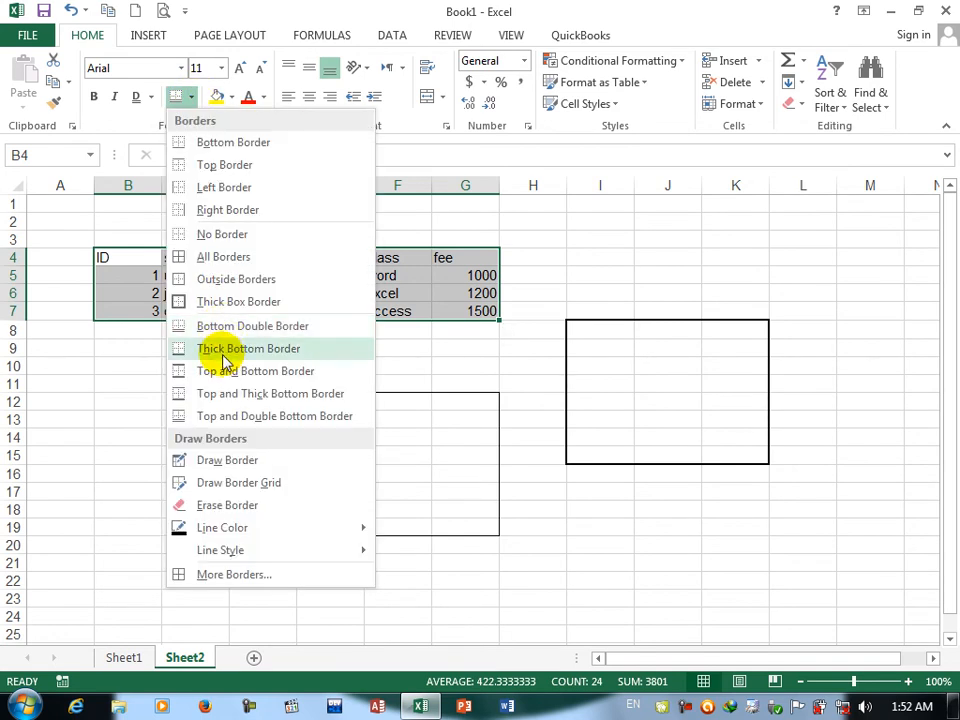
pyautogui.click(224, 354)
pyautogui.click(574, 327)
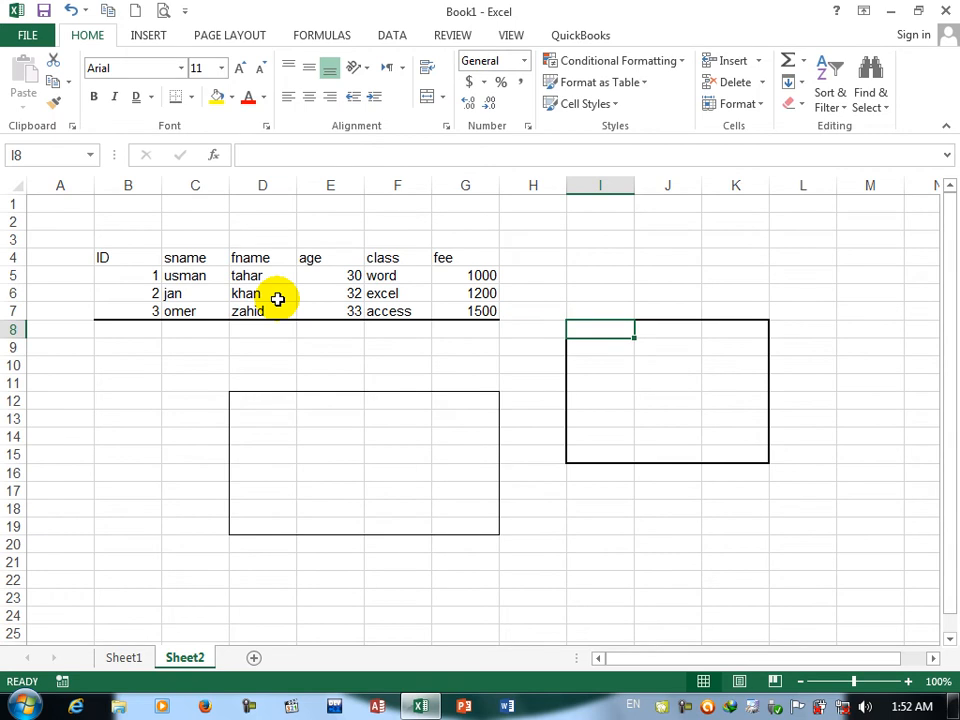
# Step: Apply a Top and Bottom Border to the student table in B4:G7
pyautogui.moveTo(107, 261); pyautogui.dragTo(489, 315)
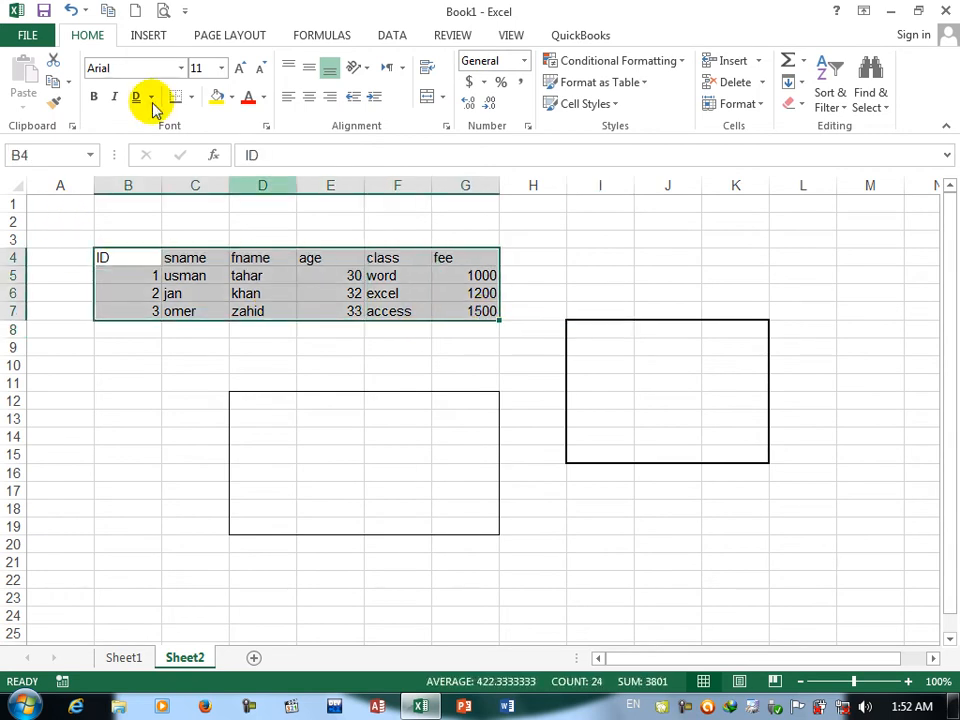
pyautogui.click(192, 97)
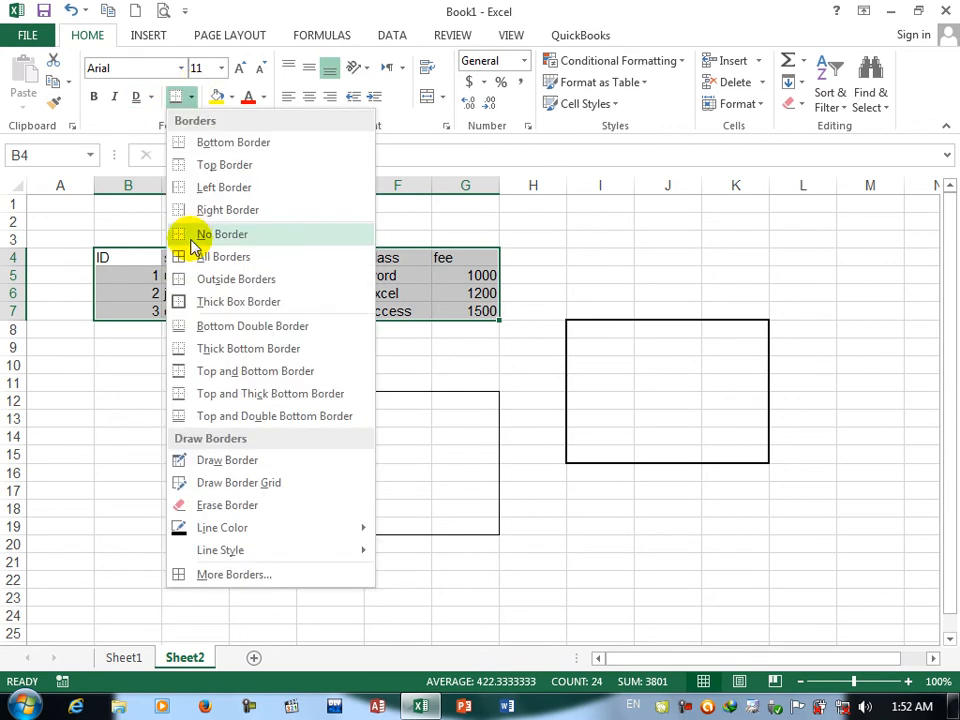
pyautogui.click(199, 375)
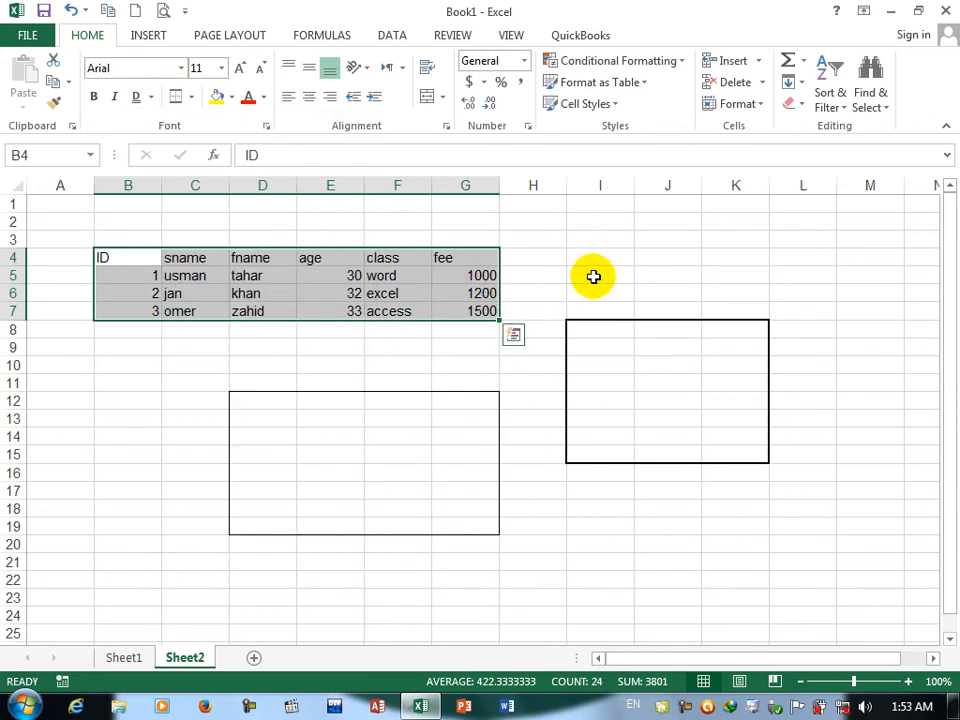
pyautogui.click(583, 278)
# Step: Apply a Top and Double Bottom Border to the student table in B4:G7
pyautogui.moveTo(103, 259); pyautogui.dragTo(489, 315)
pyautogui.click(190, 97)
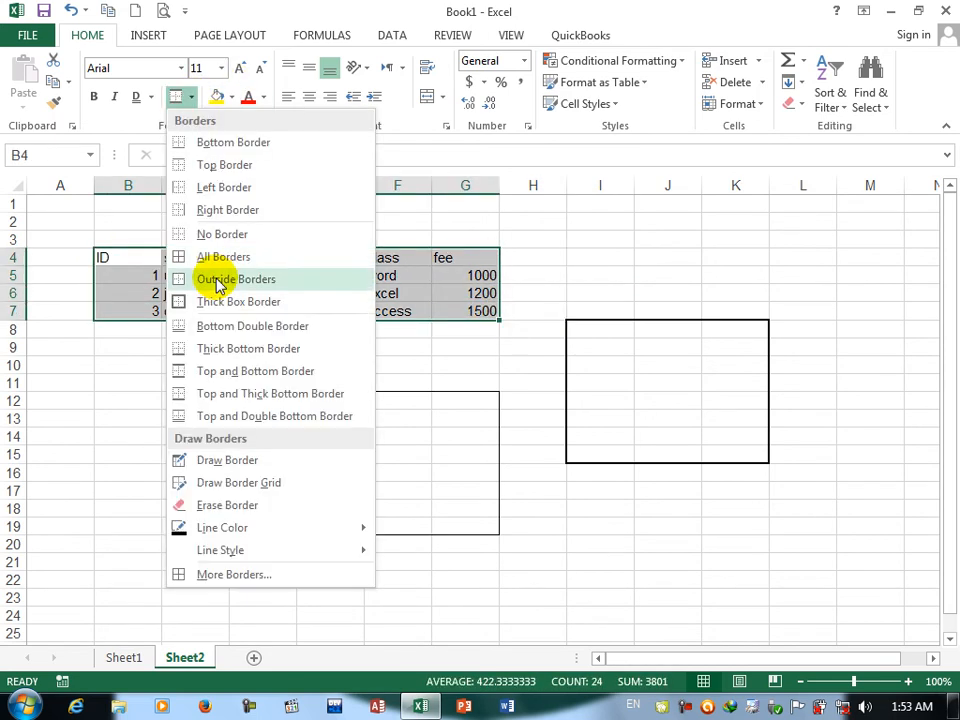
pyautogui.click(212, 416)
pyautogui.click(574, 259)
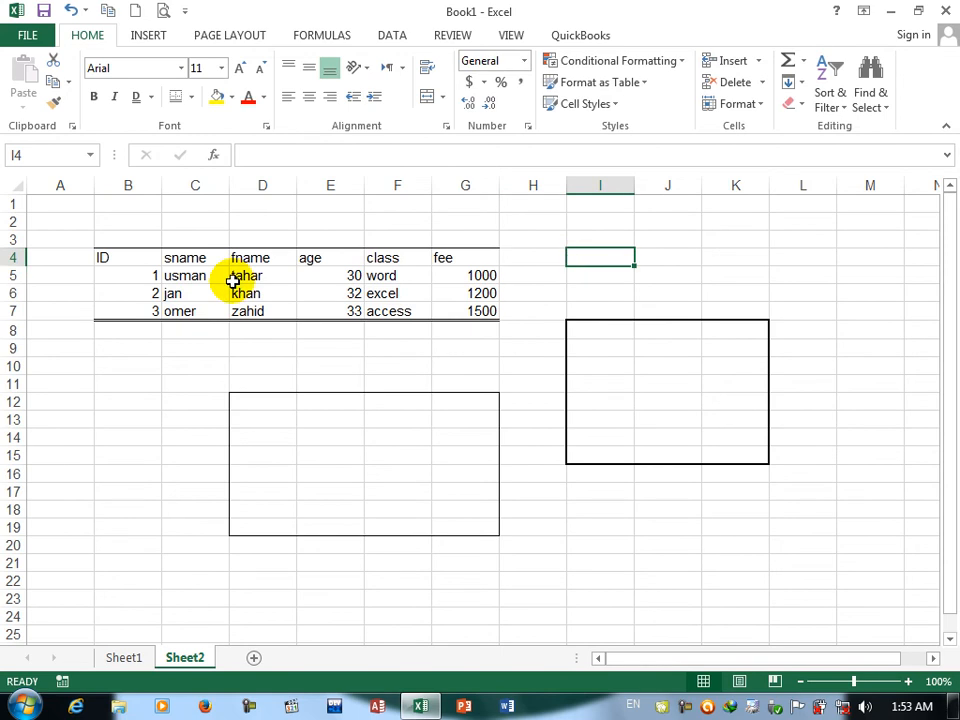
# Step: Use Draw Border to outline C4:F7 inside the student table and the empty range A18:C22
pyautogui.moveTo(120, 257); pyautogui.dragTo(482, 328)
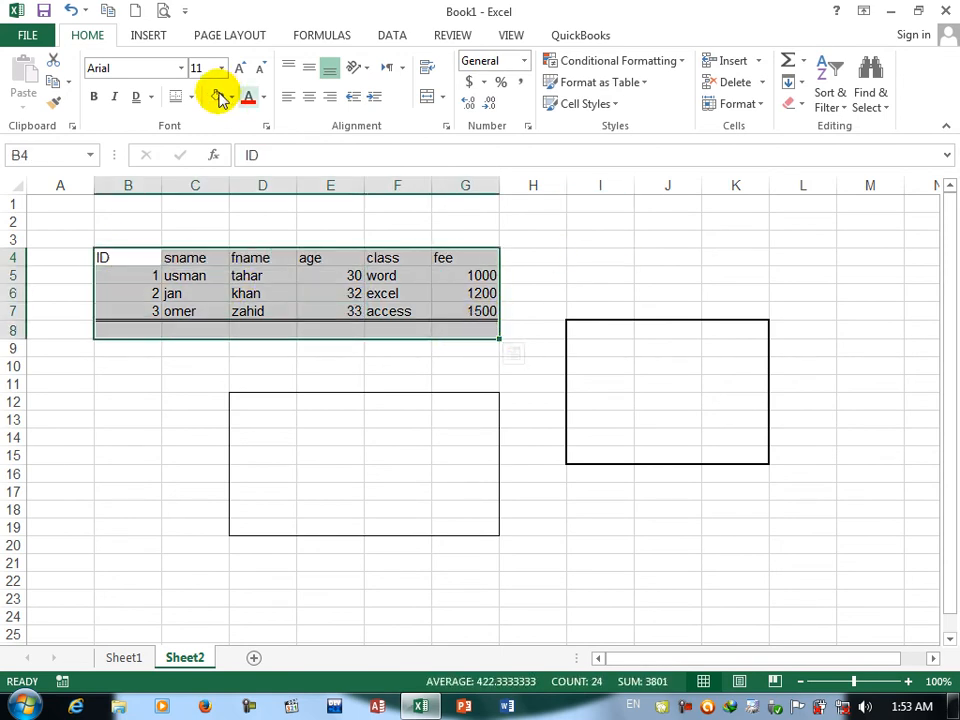
pyautogui.click(190, 96)
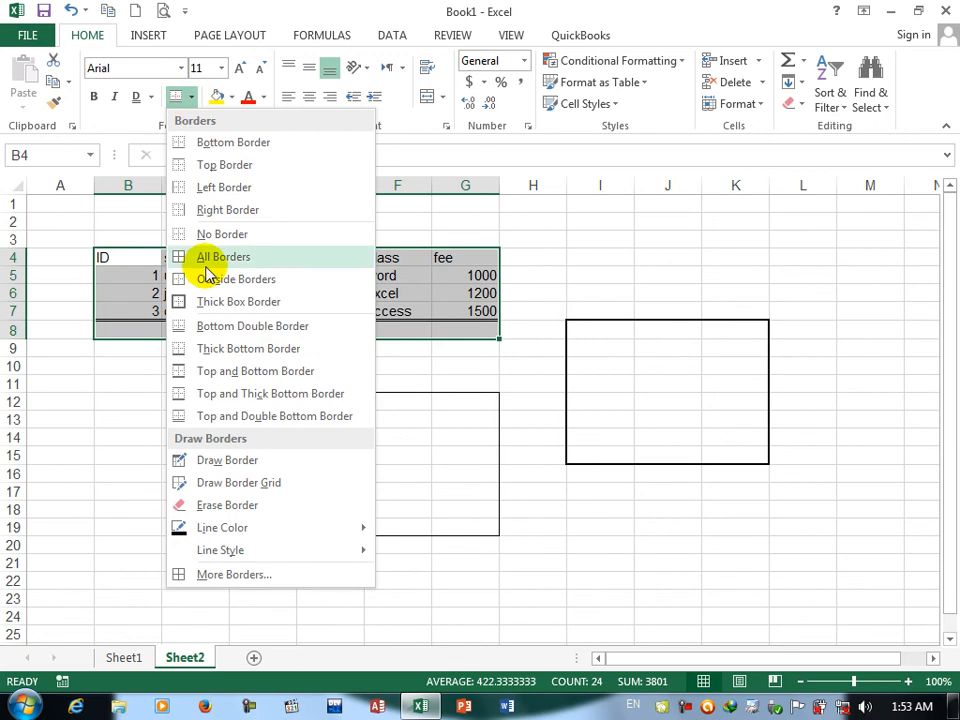
pyautogui.click(212, 462)
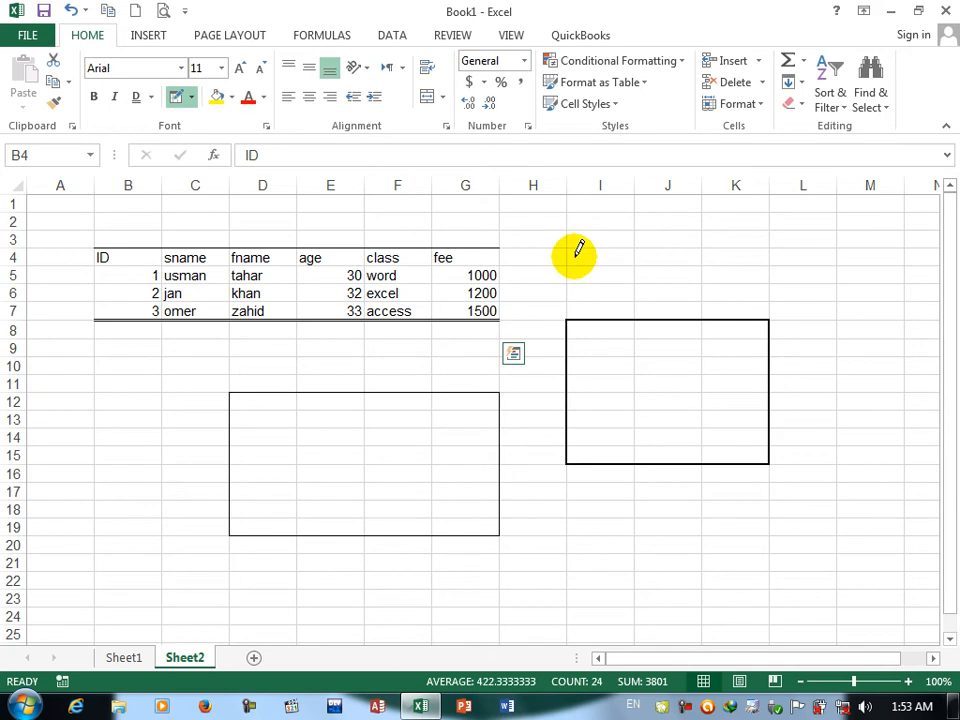
pyautogui.moveTo(170, 247)
pyautogui.mouseDown()
pyautogui.moveTo(240, 283)
pyautogui.moveTo(326, 294)
pyautogui.moveTo(372, 312)
pyautogui.moveTo(377, 302)
pyautogui.mouseUp()
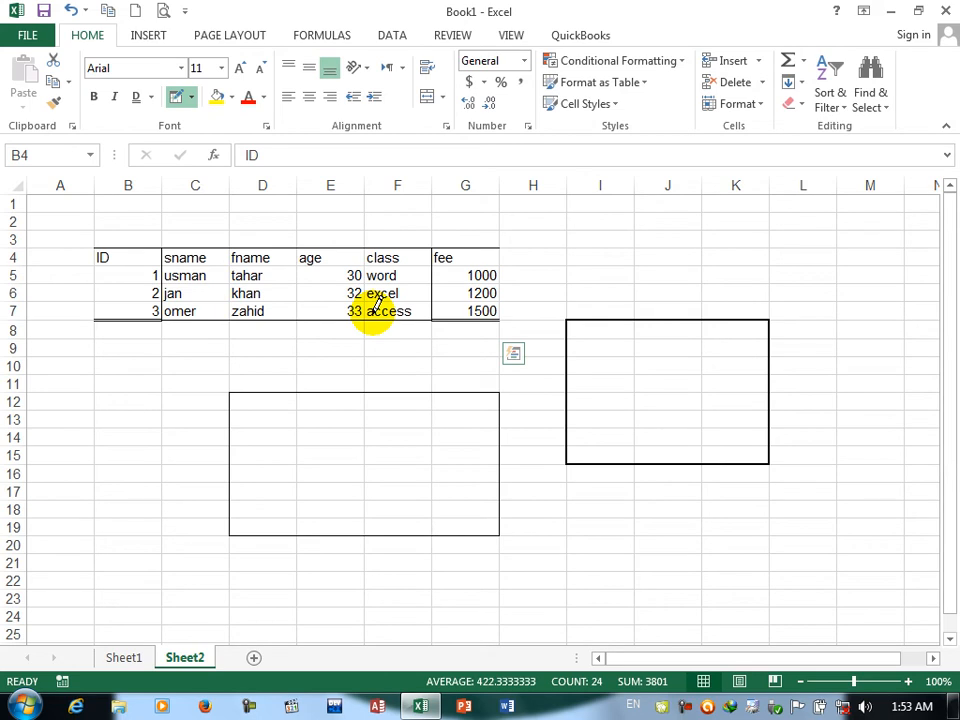
pyautogui.moveTo(86, 508)
pyautogui.mouseDown()
pyautogui.moveTo(236, 570)
pyautogui.moveTo(197, 570)
pyautogui.mouseUp()
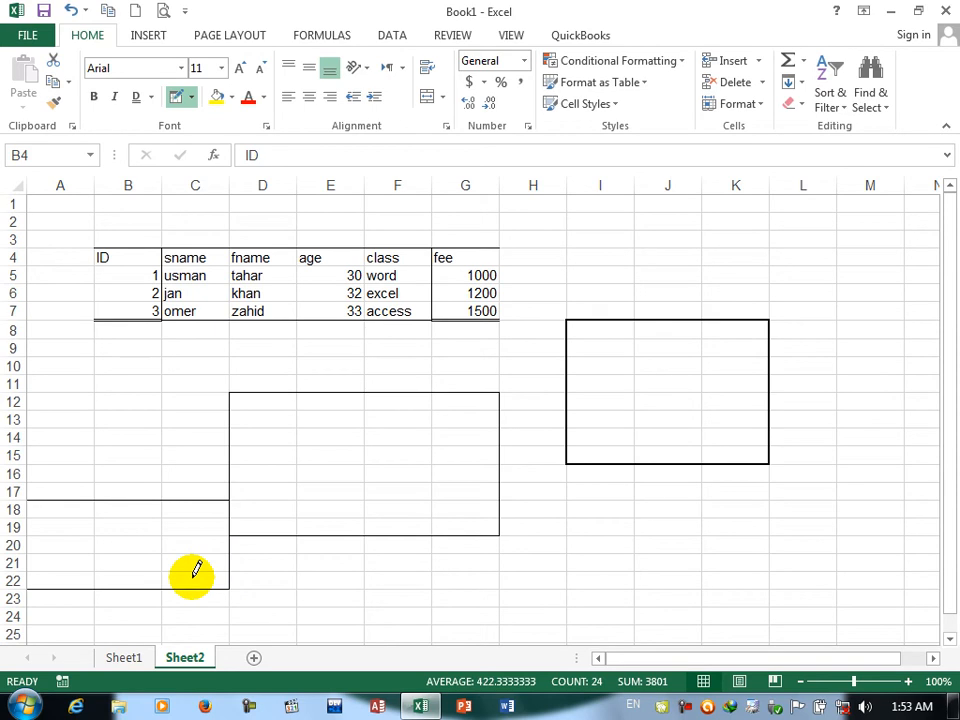
# Step: Use Draw Border Grid to draw cell grids over the empty range I2:L5 and the student table B4:G7
pyautogui.click(191, 97)
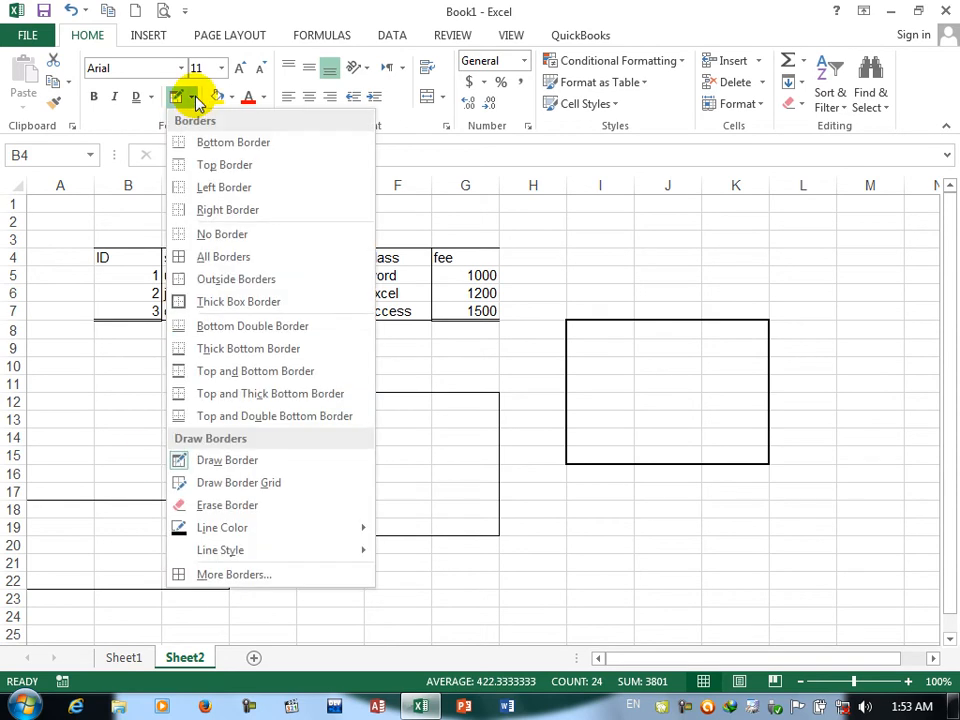
pyautogui.click(243, 490)
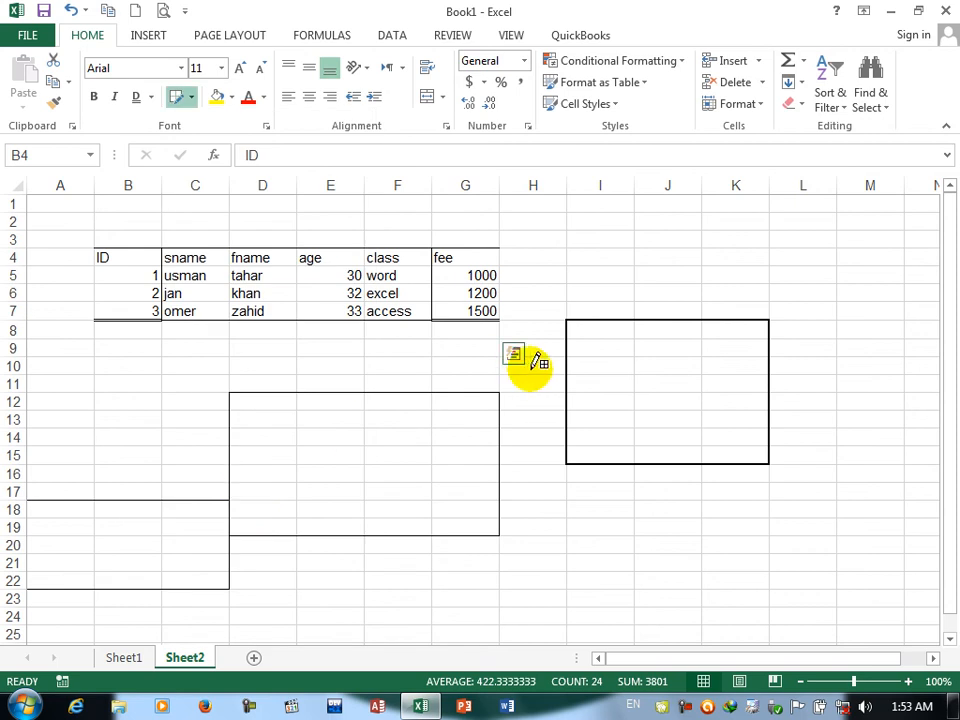
pyautogui.moveTo(621, 229); pyautogui.dragTo(790, 266)
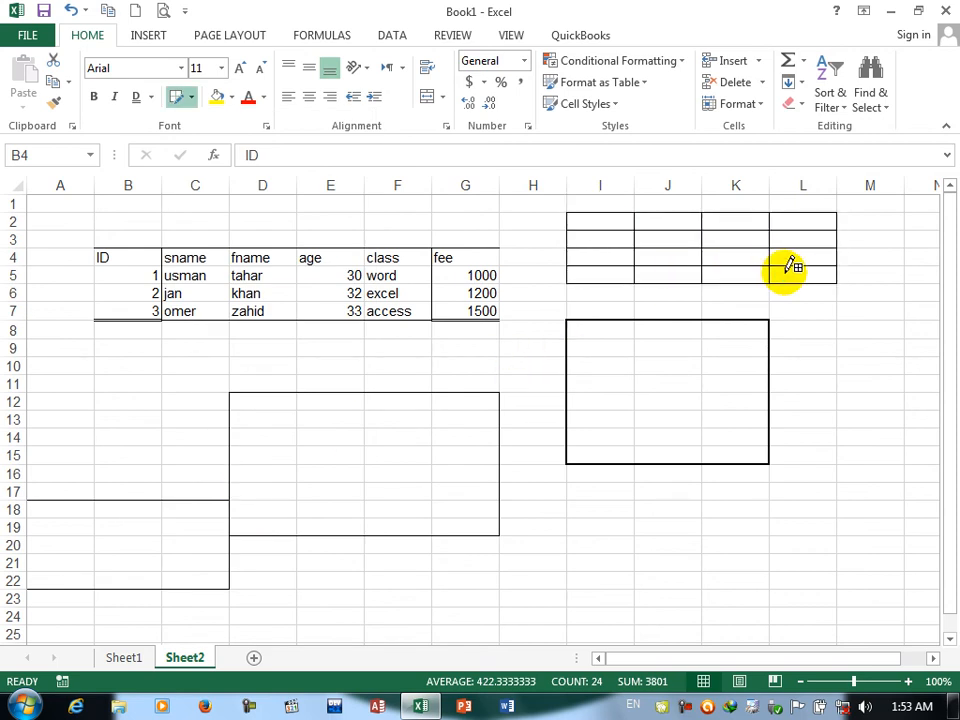
pyautogui.moveTo(118, 258); pyautogui.dragTo(485, 310)
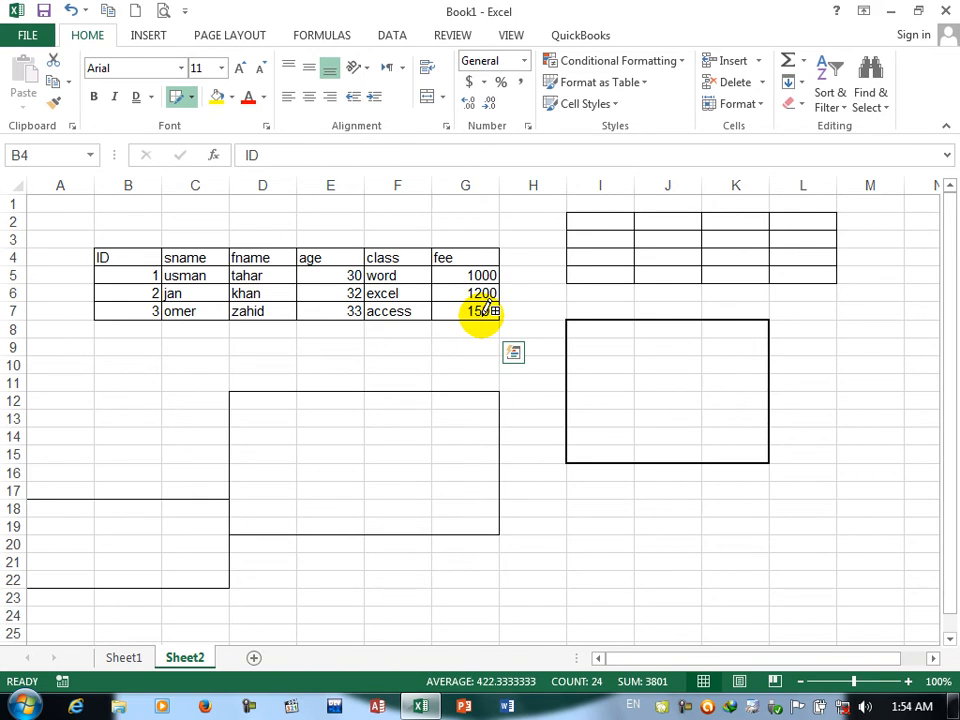
# Step: Use Erase Border to remove the horizontal borders of the ID column in B4:B7
pyautogui.click(191, 97)
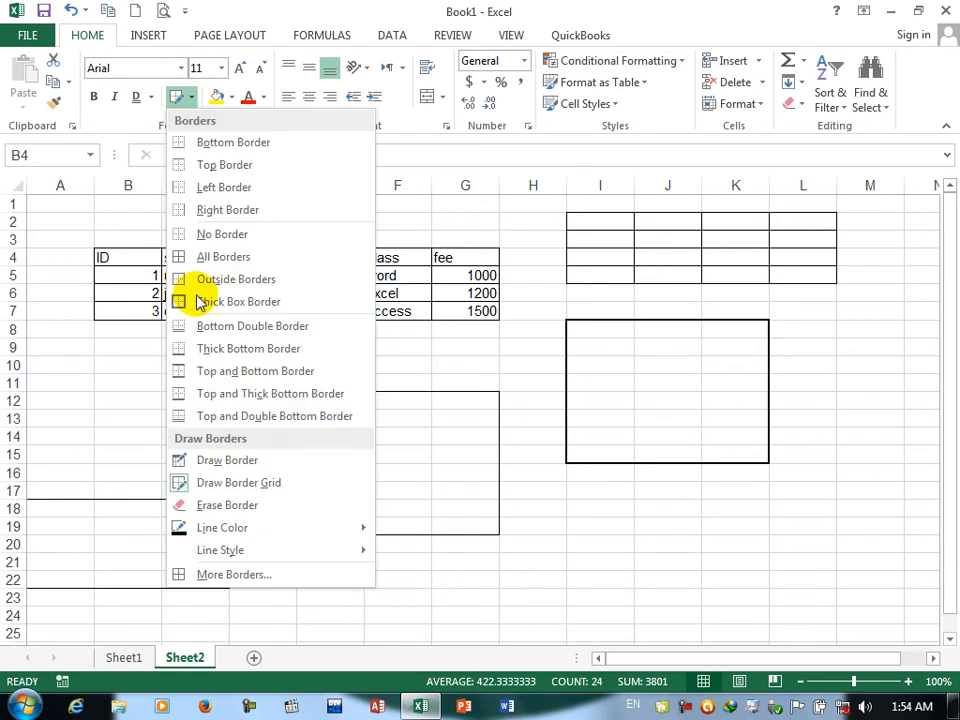
pyautogui.click(228, 505)
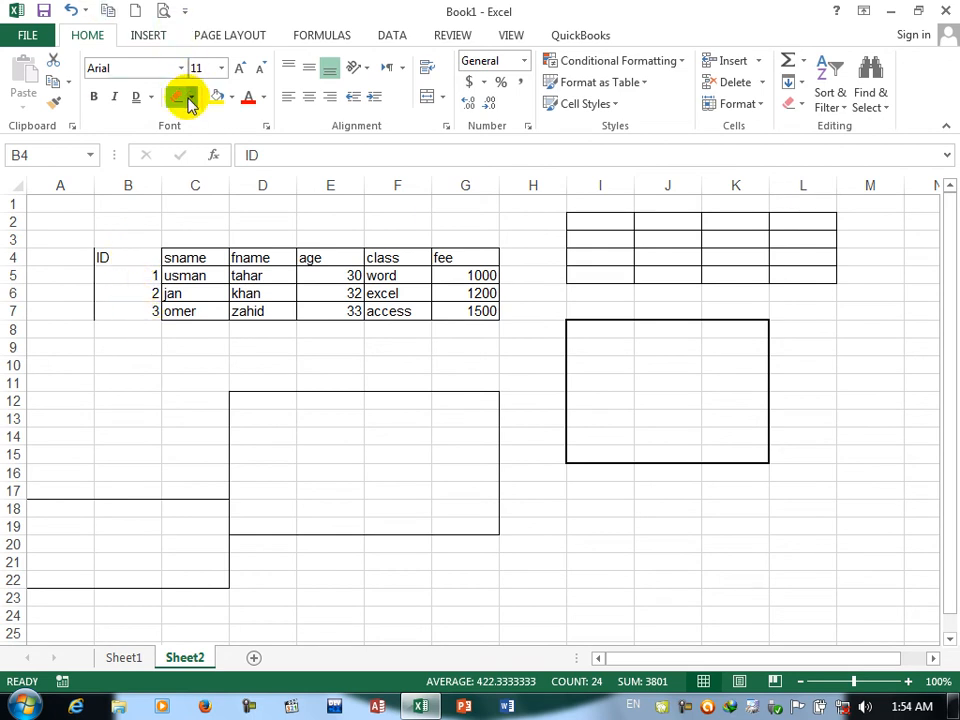
# Step: Set the border line color to red and draw a border grid over C5:F7
pyautogui.click(190, 100)
pyautogui.moveTo(240, 530)
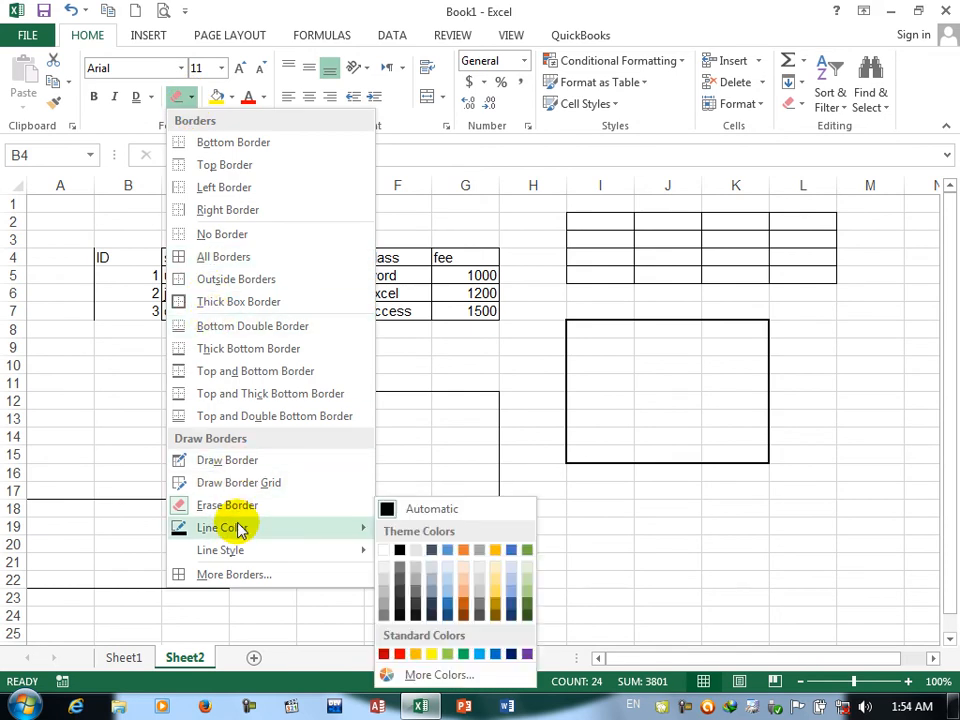
pyautogui.click(386, 654)
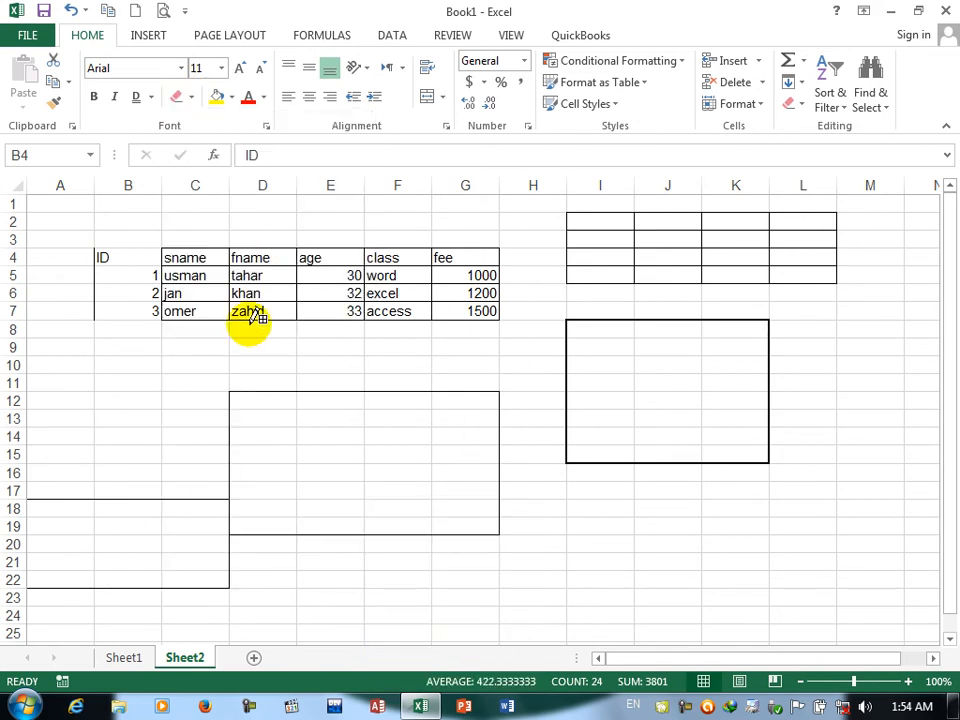
pyautogui.moveTo(189, 266); pyautogui.dragTo(435, 313)
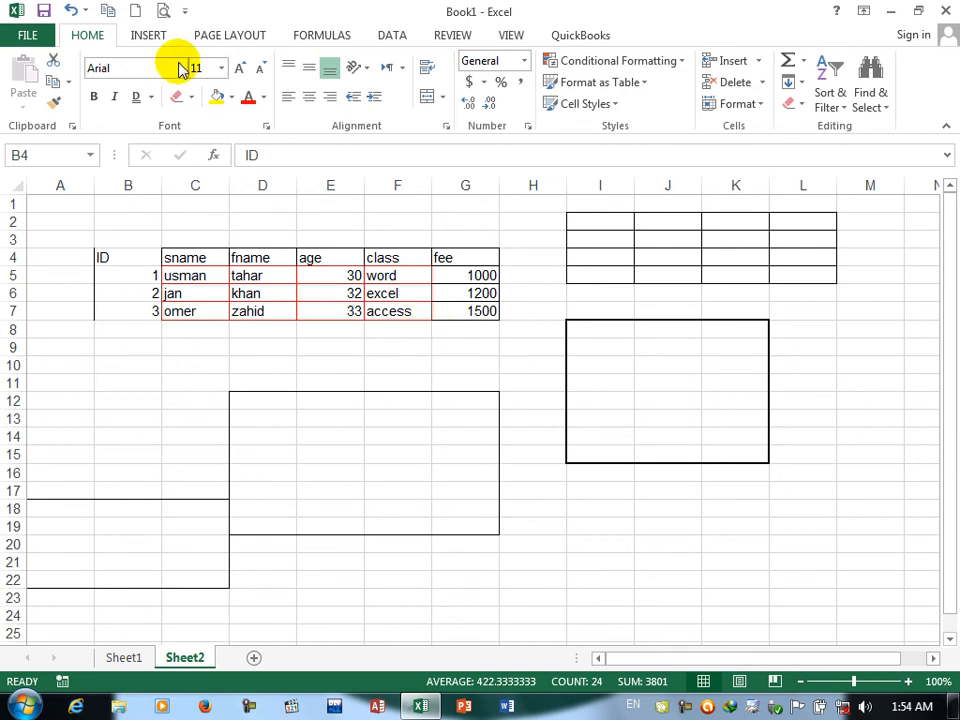
# Step: Set the border line style to a double line and draw a red grid over C4:G7
pyautogui.click(191, 97)
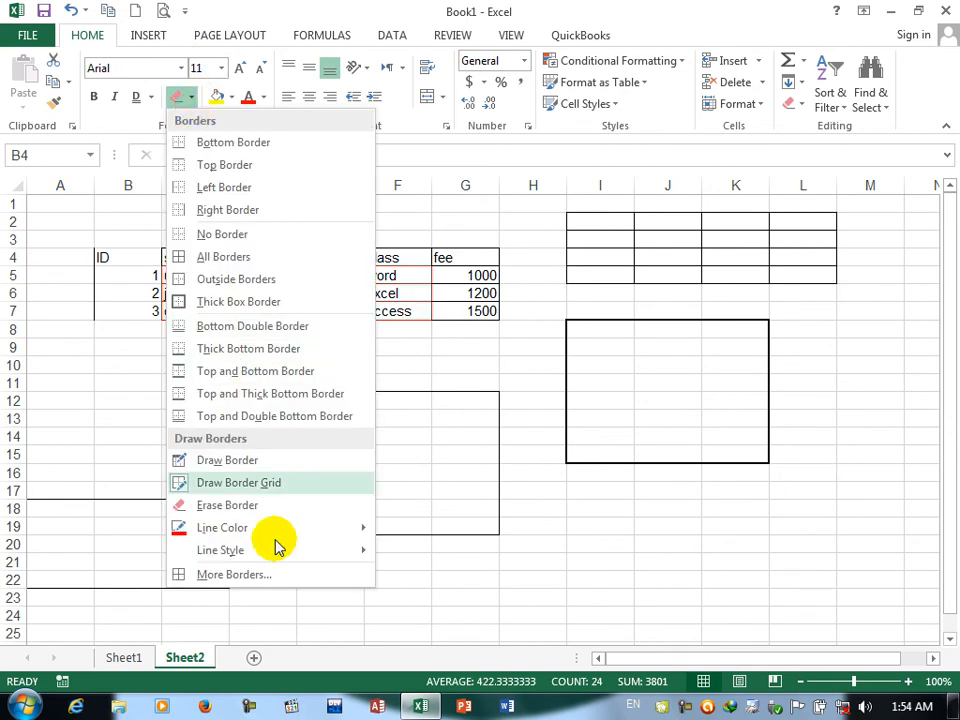
pyautogui.moveTo(300, 549)
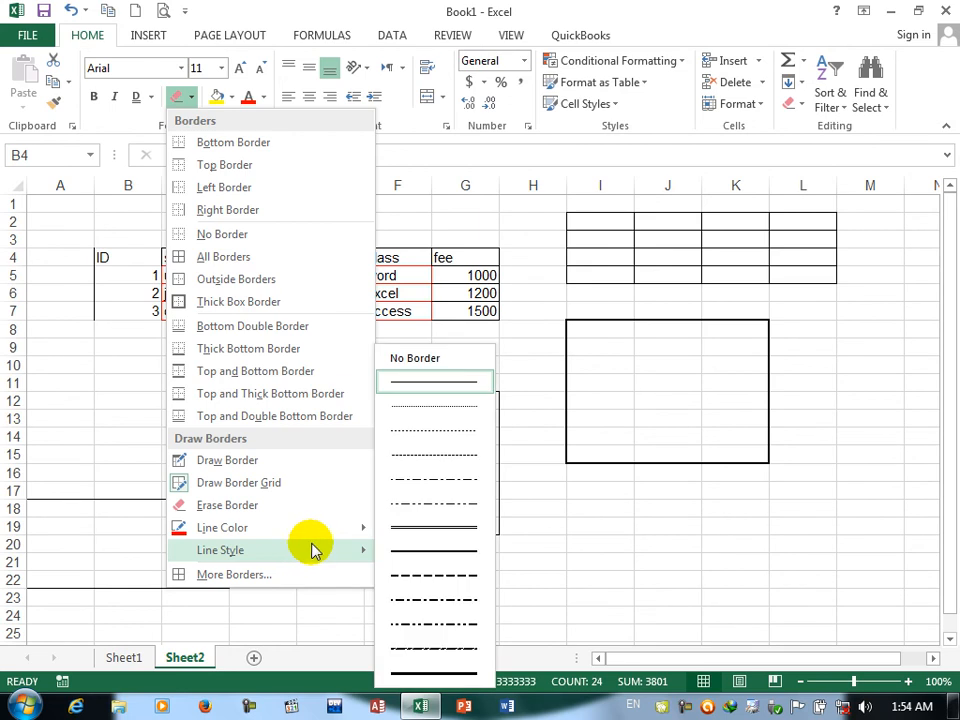
pyautogui.moveTo(189, 248)
pyautogui.mouseDown()
pyautogui.moveTo(428, 334)
pyautogui.moveTo(489, 300)
pyautogui.mouseUp()
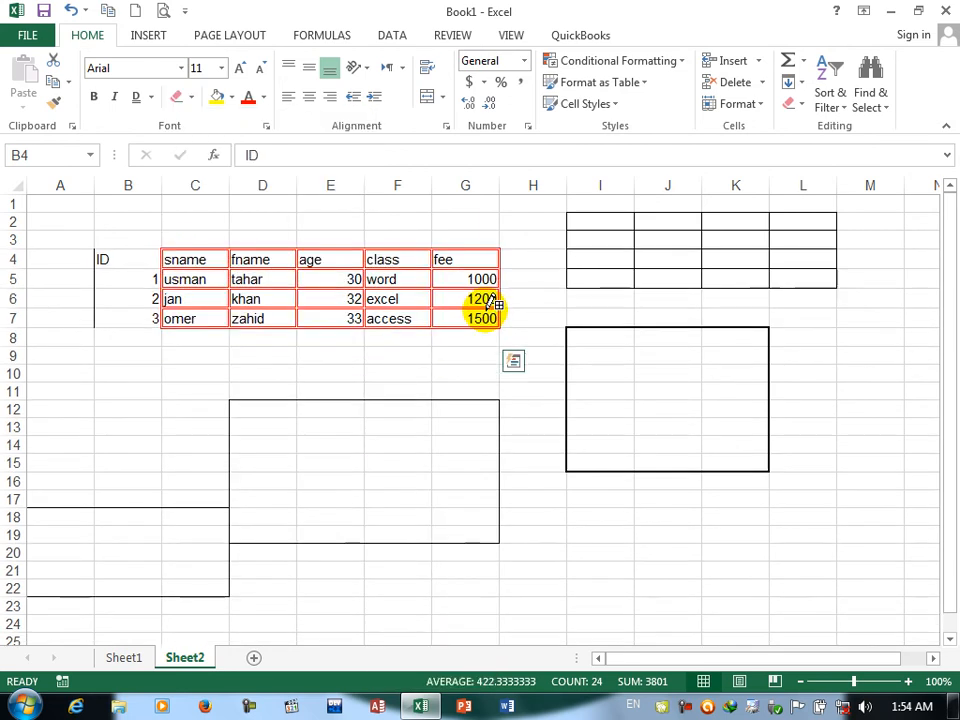
# Step: Set the border line style to the thickest solid line and draw a red grid over C4:H8
pyautogui.click(190, 97)
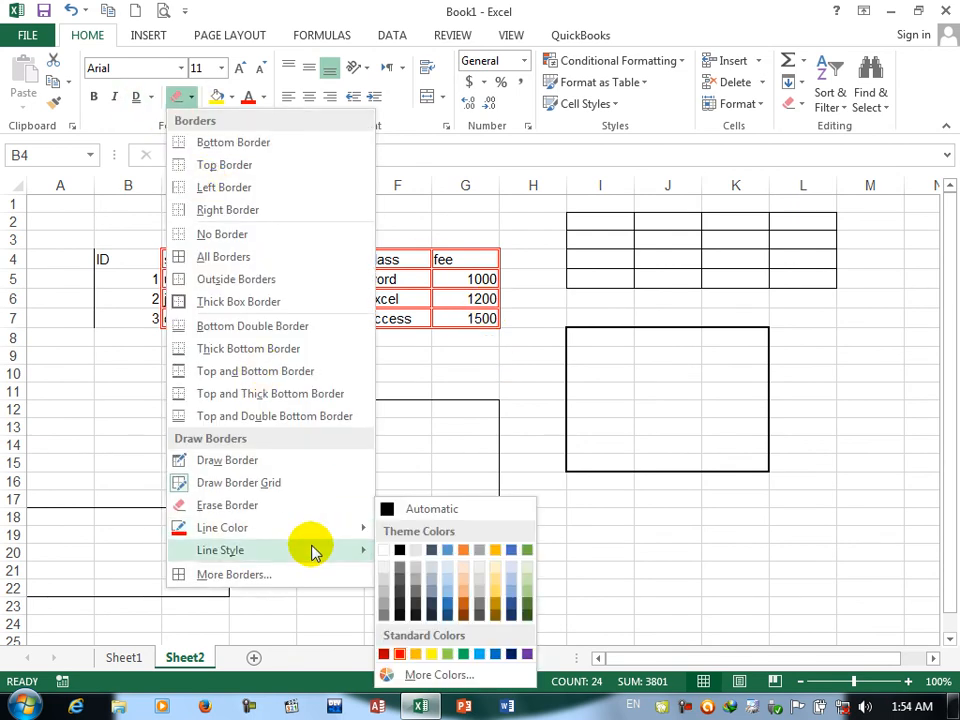
pyautogui.moveTo(311, 550)
pyautogui.click(442, 667)
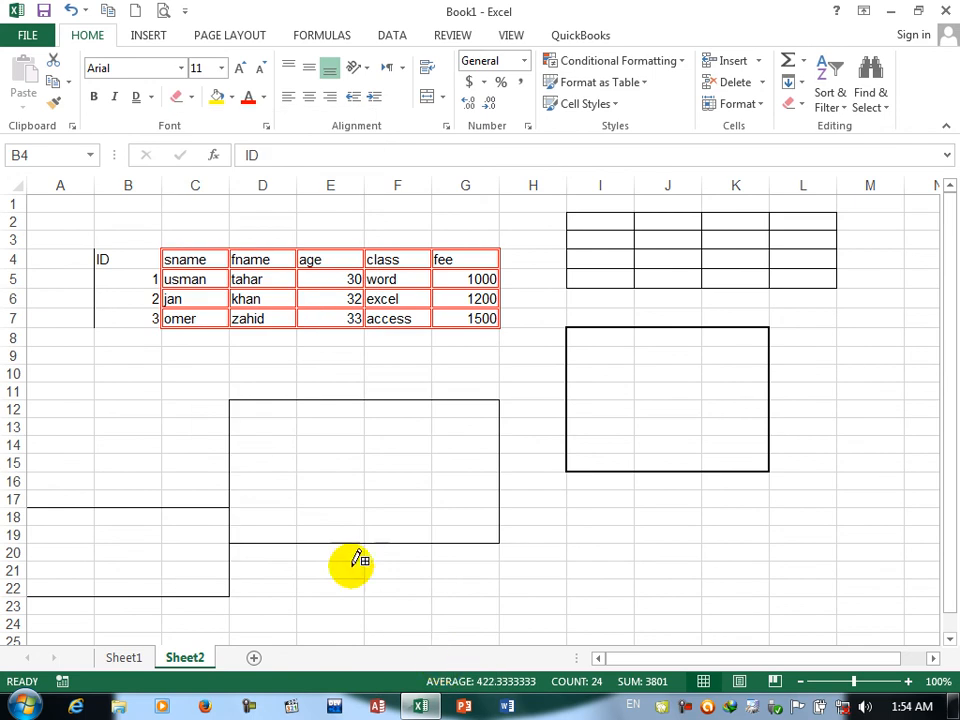
pyautogui.moveTo(184, 250); pyautogui.dragTo(509, 335)
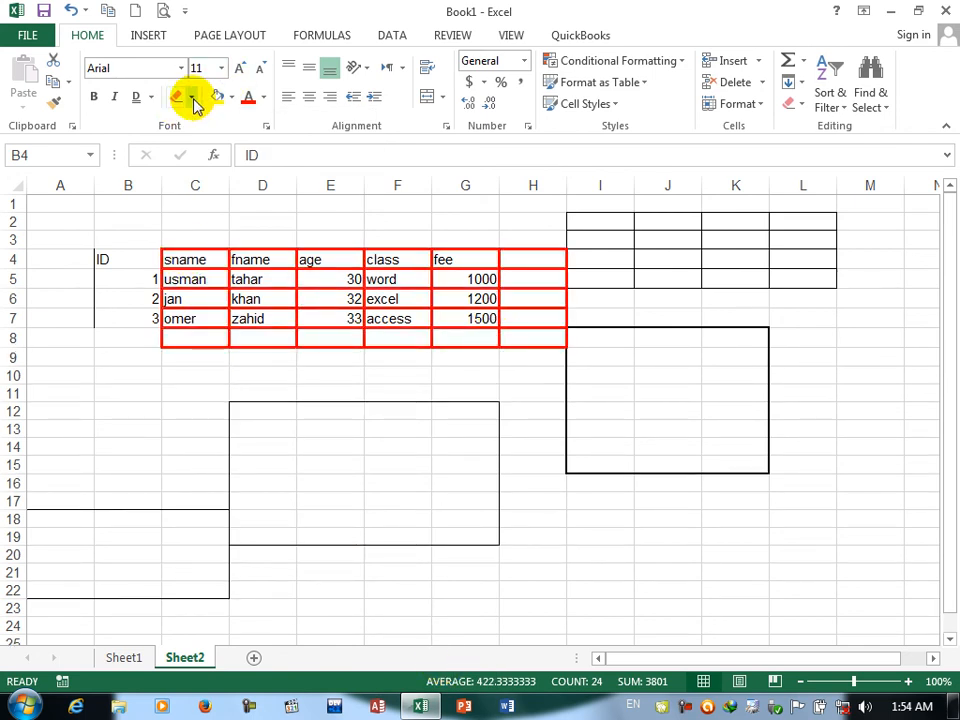
# Step: Clear the borders of B4:G8 in the Format Cells border settings and apply only thick red inside borders
pyautogui.click(190, 97)
pyautogui.click(231, 578)
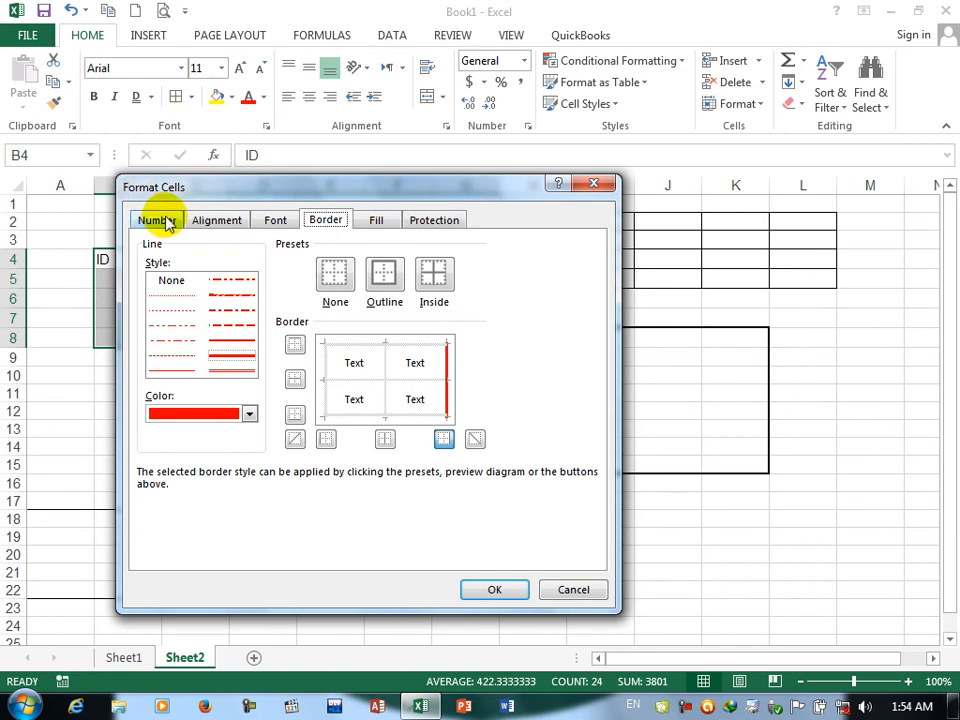
pyautogui.click(152, 219)
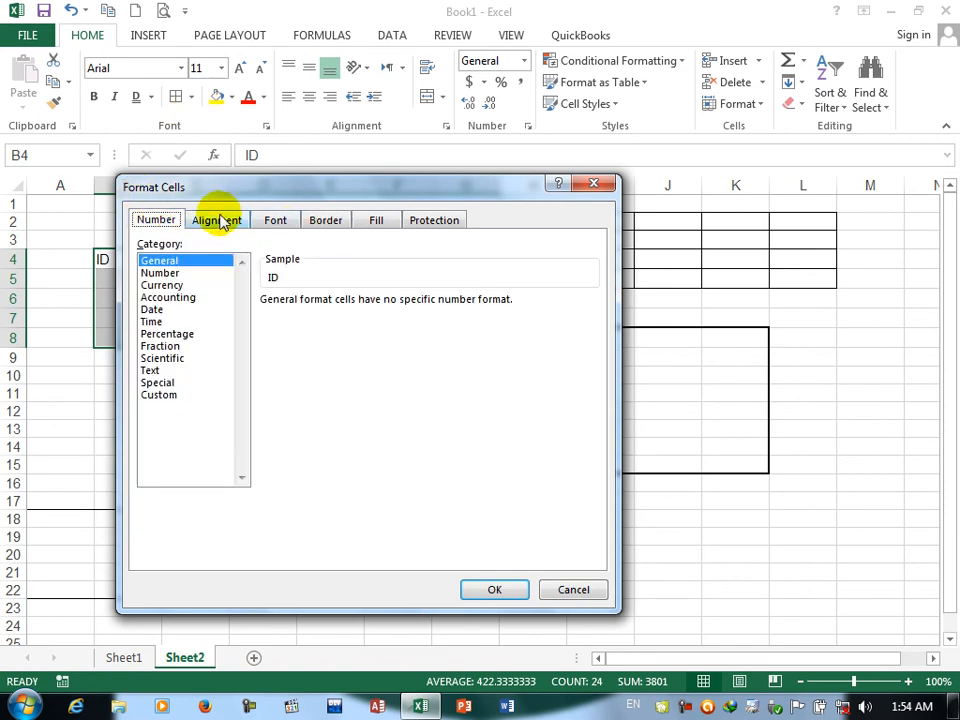
pyautogui.click(320, 222)
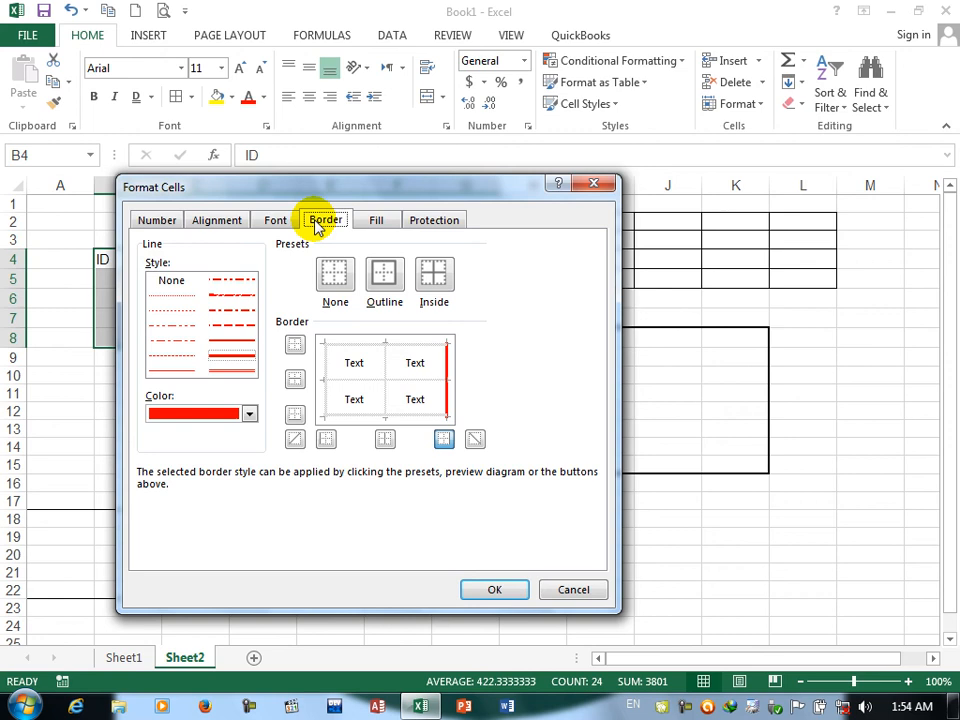
pyautogui.click(332, 272)
pyautogui.click(388, 278)
pyautogui.click(433, 278)
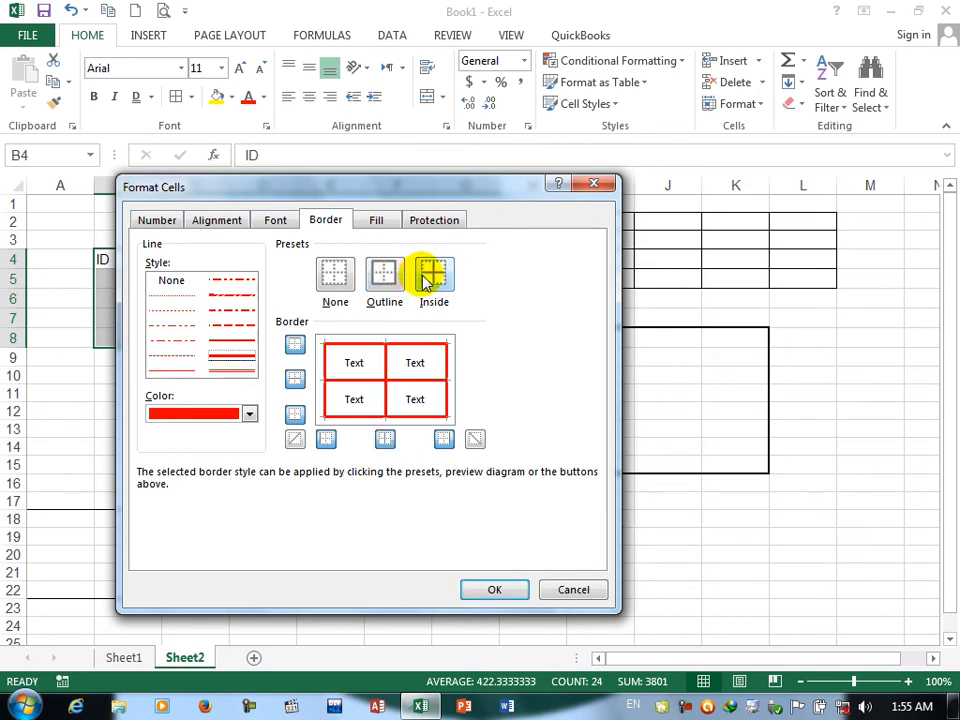
pyautogui.click(326, 280)
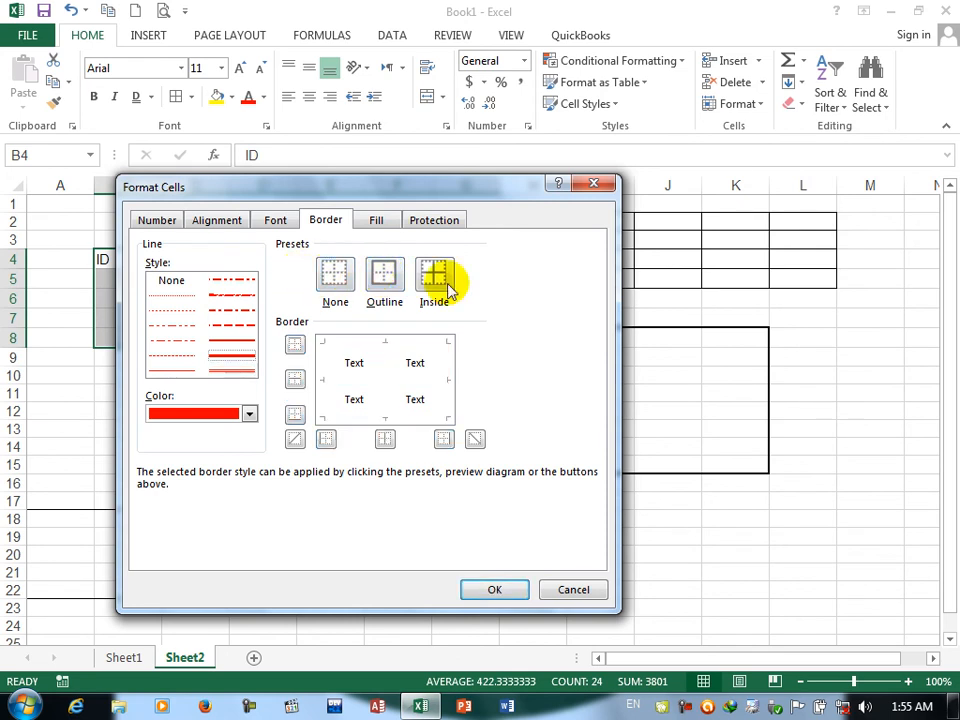
pyautogui.click(437, 276)
pyautogui.click(494, 590)
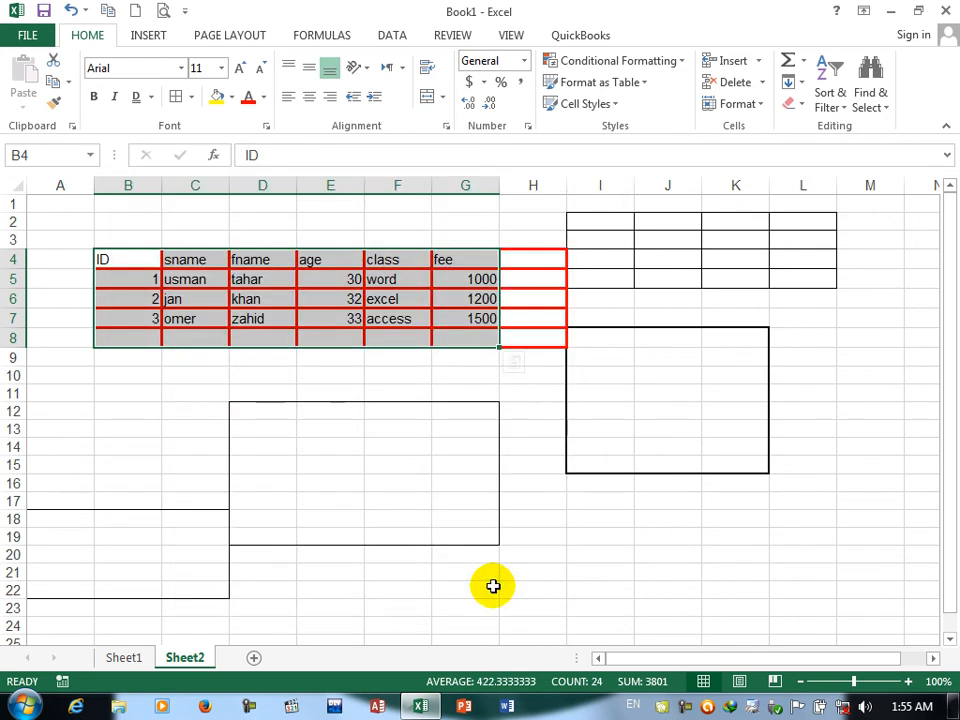
pyautogui.click(257, 362)
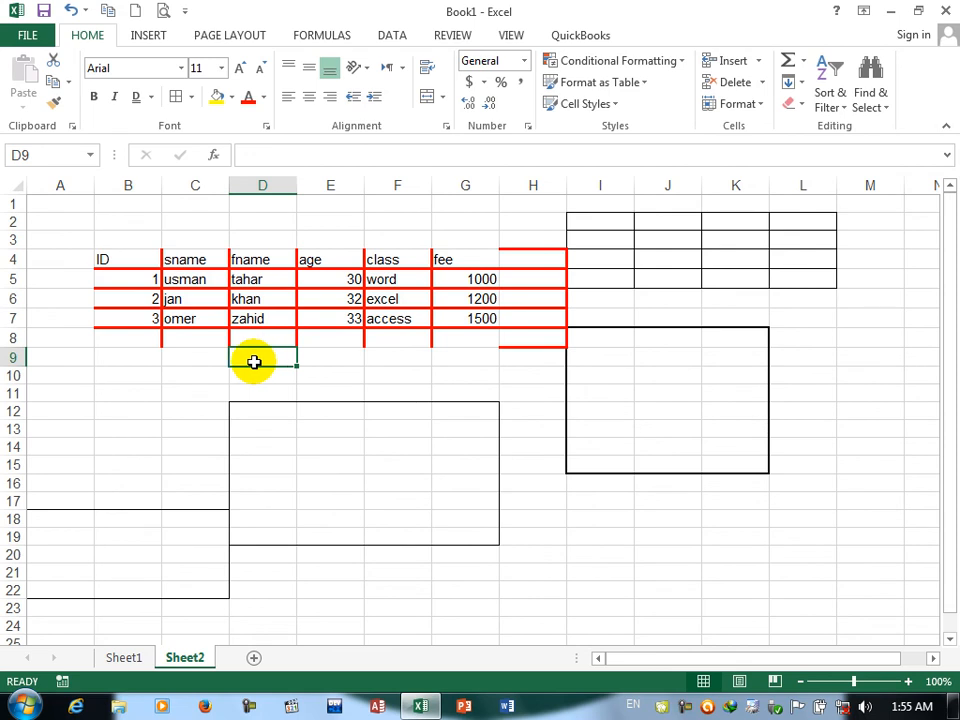
# Step: Apply thick red left, right and upward diagonal borders to B4:H8, leaving out the top, bottom and inner horizontal lines
pyautogui.moveTo(122, 264); pyautogui.dragTo(554, 347)
pyautogui.click(266, 126)
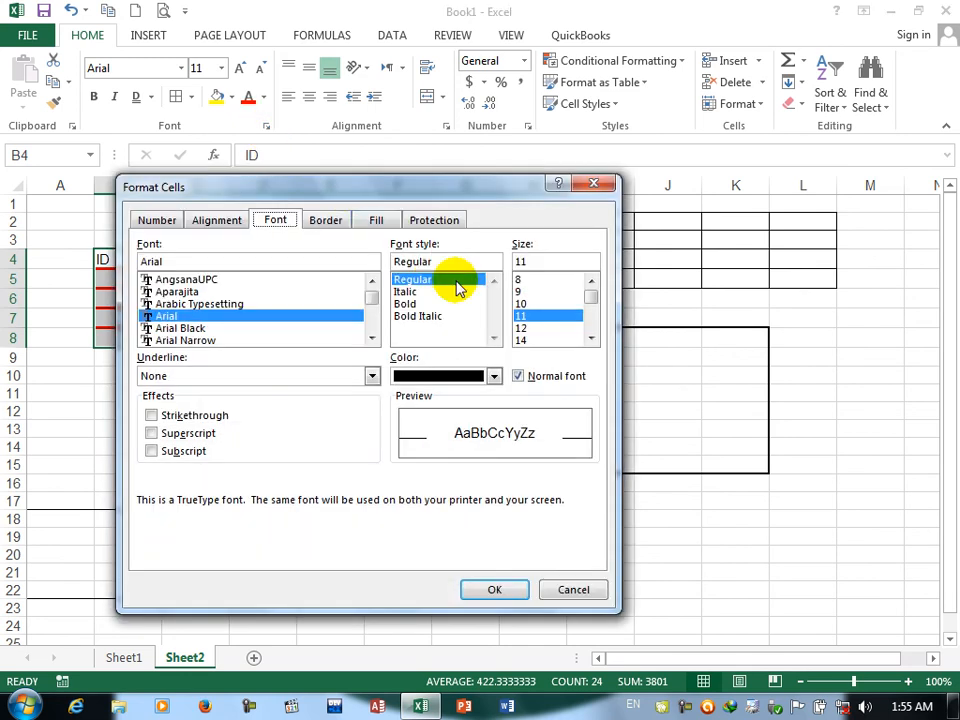
pyautogui.click(326, 219)
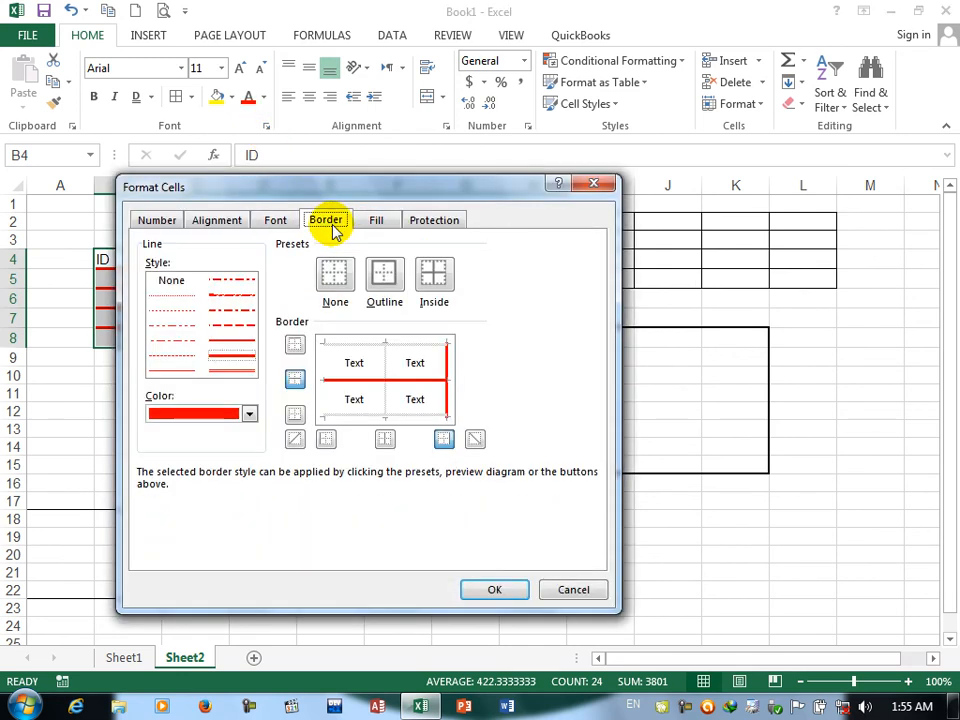
pyautogui.click(384, 276)
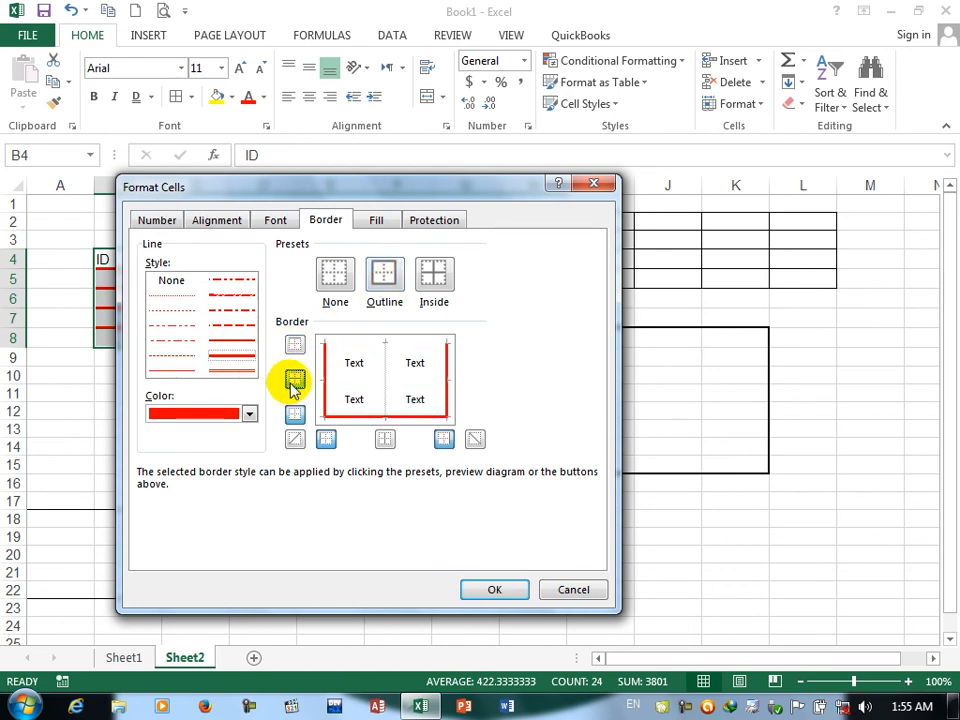
pyautogui.click(295, 440)
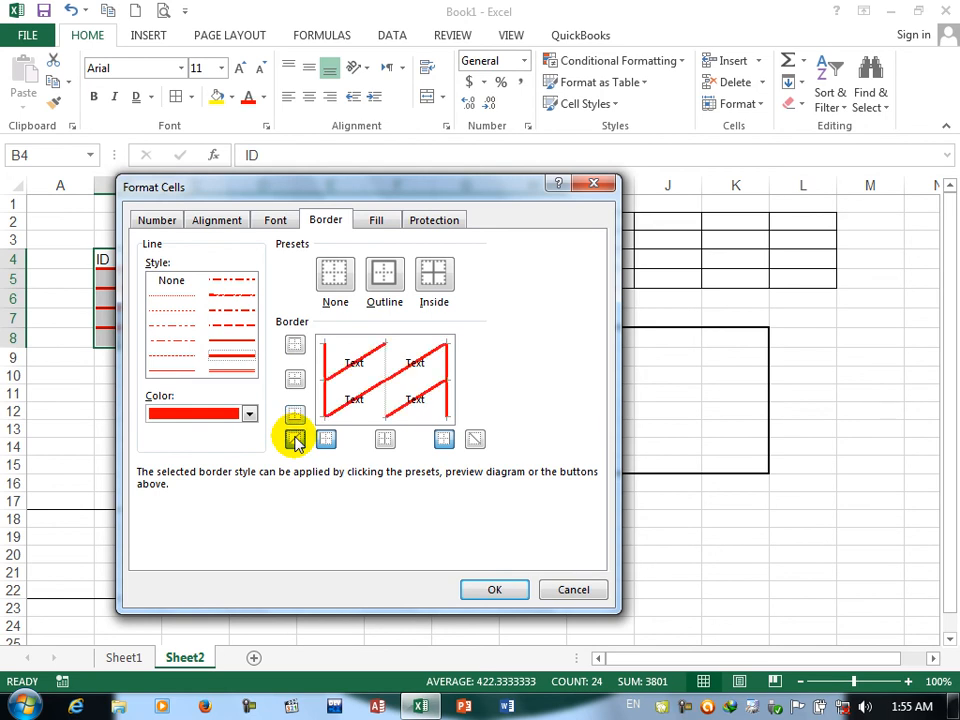
pyautogui.click(524, 584)
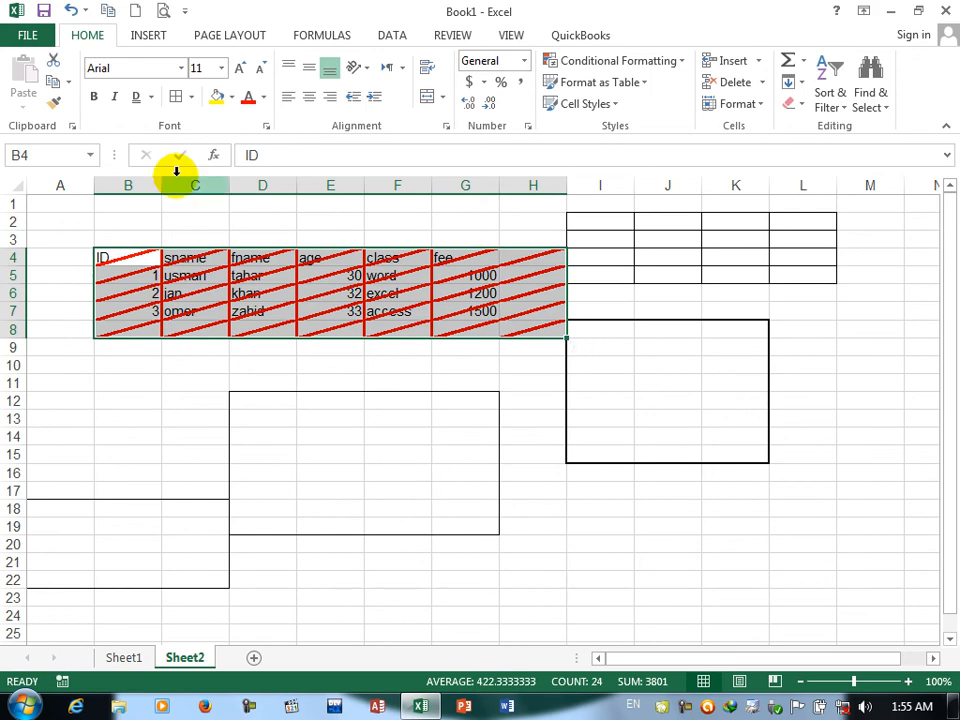
# Step: Remove the left and right borders of B4:H8 and add thick red inner vertical and downward diagonal borders
pyautogui.click(266, 126)
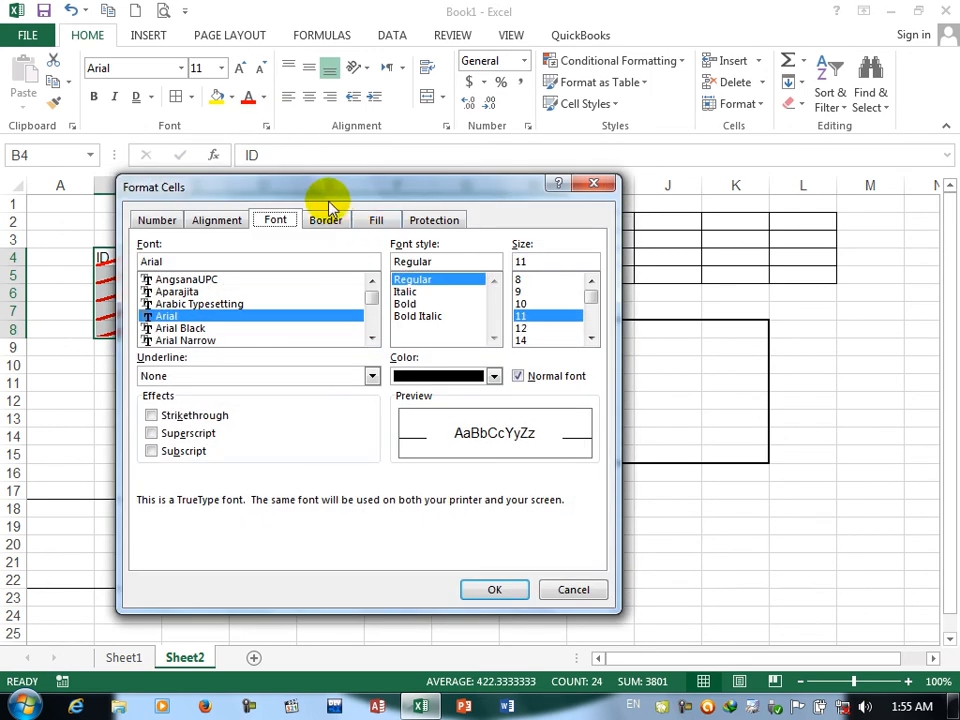
pyautogui.click(330, 220)
pyautogui.click(444, 440)
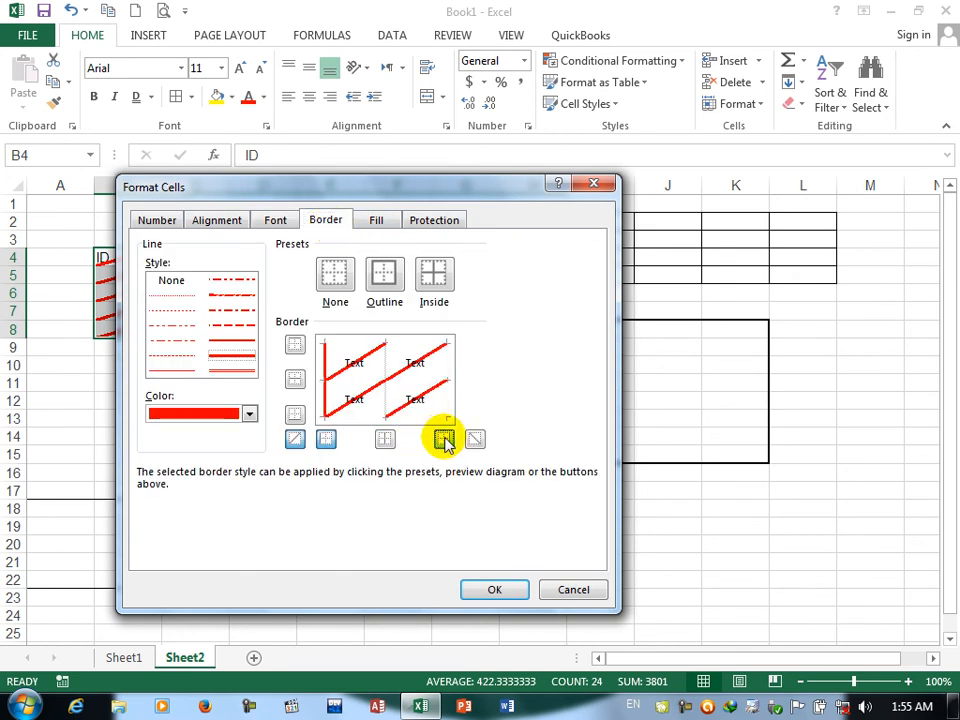
pyautogui.click(326, 439)
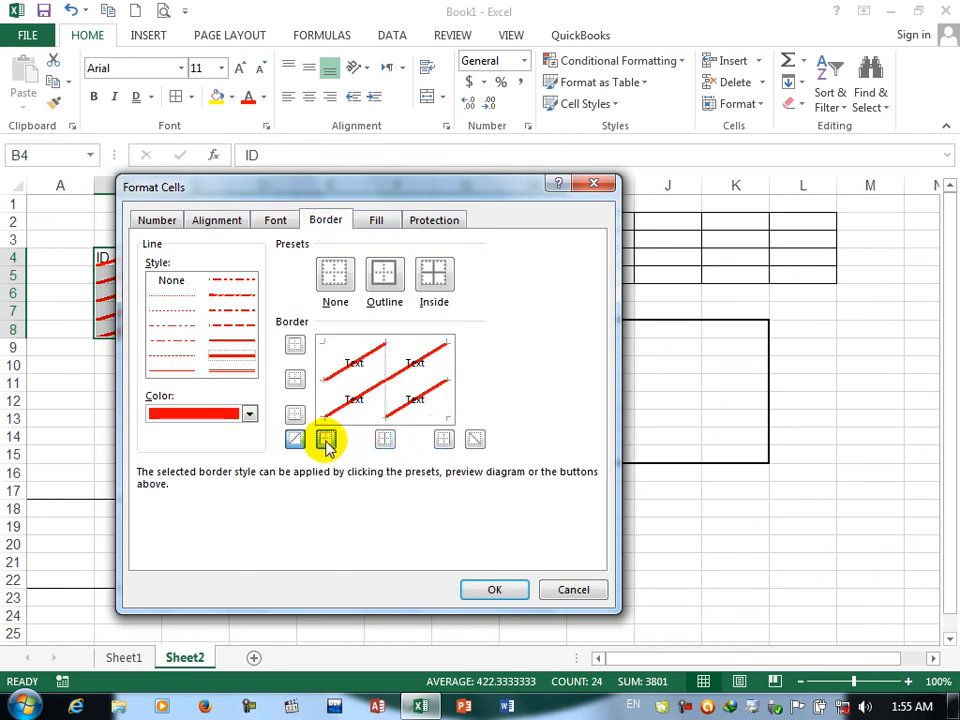
pyautogui.click(386, 441)
pyautogui.click(476, 441)
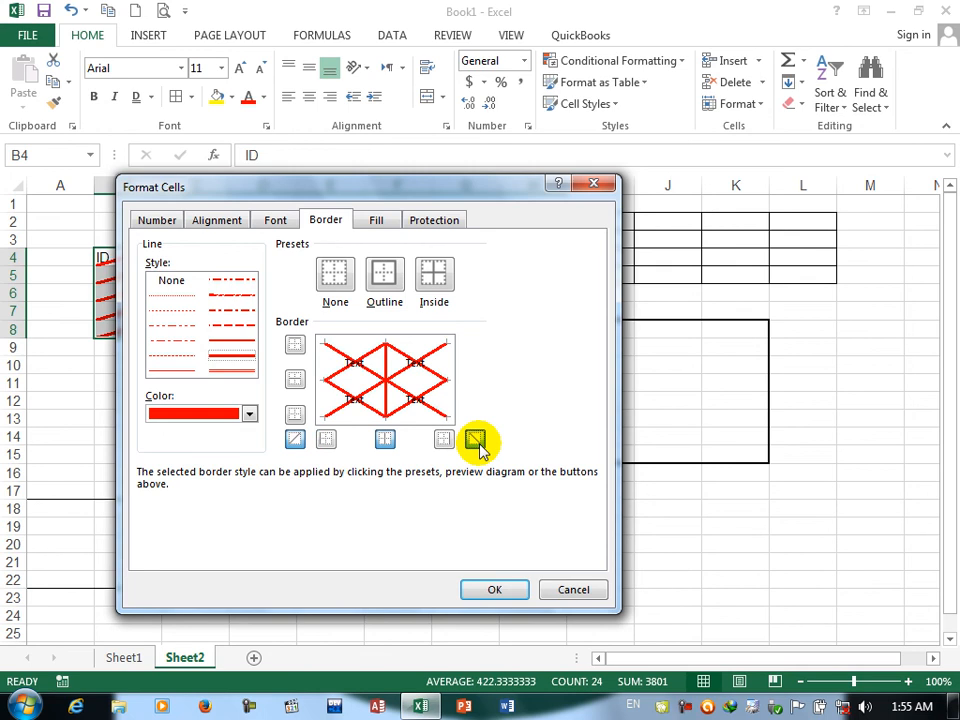
pyautogui.click(493, 588)
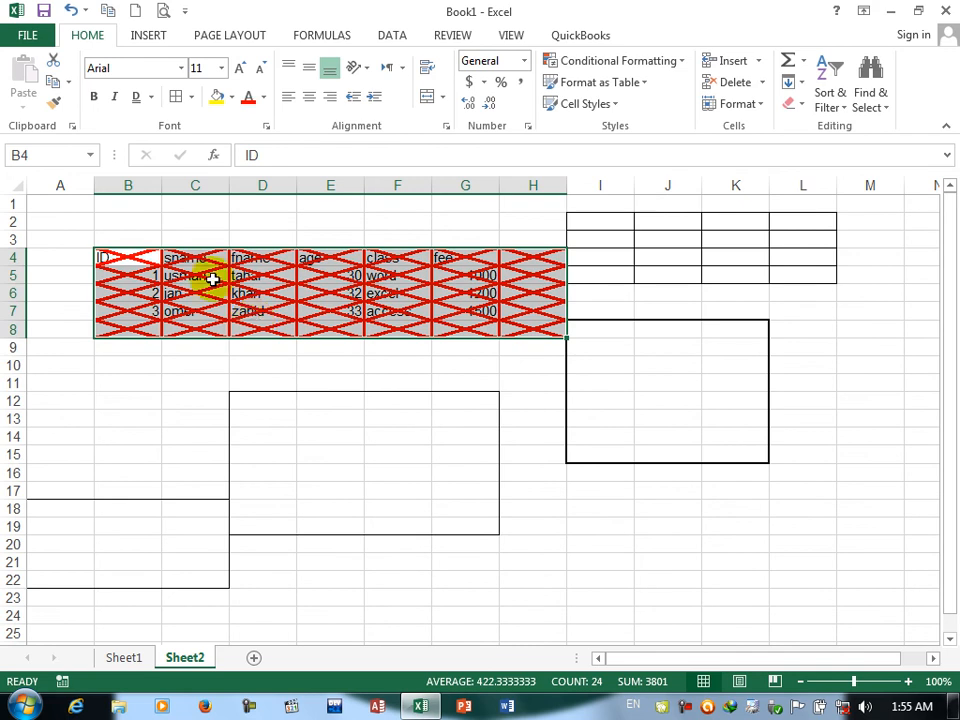
# Step: Remove both diagonal borders from B4:H8 and apply thick red top and inner vertical borders
pyautogui.click(266, 126)
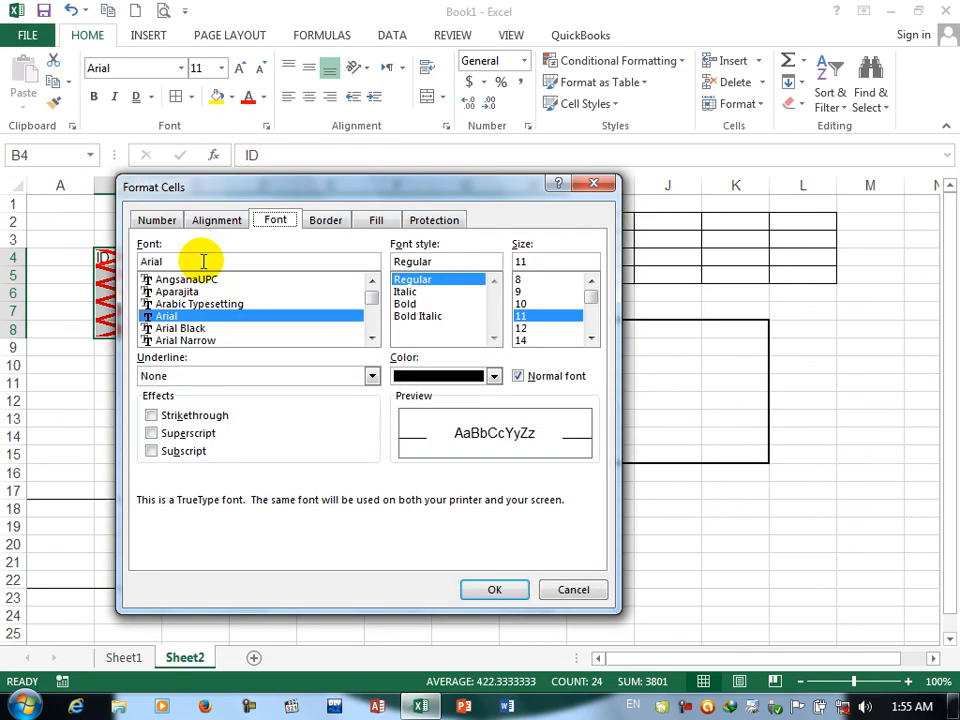
pyautogui.click(326, 221)
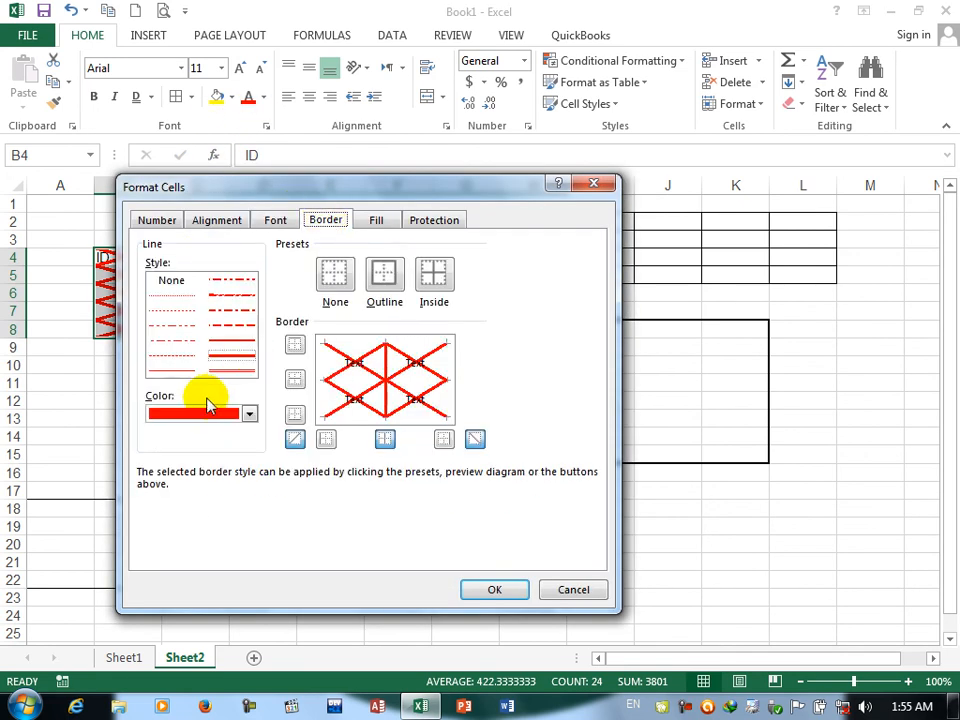
pyautogui.click(295, 413)
pyautogui.click(295, 438)
pyautogui.click(386, 438)
pyautogui.click(474, 440)
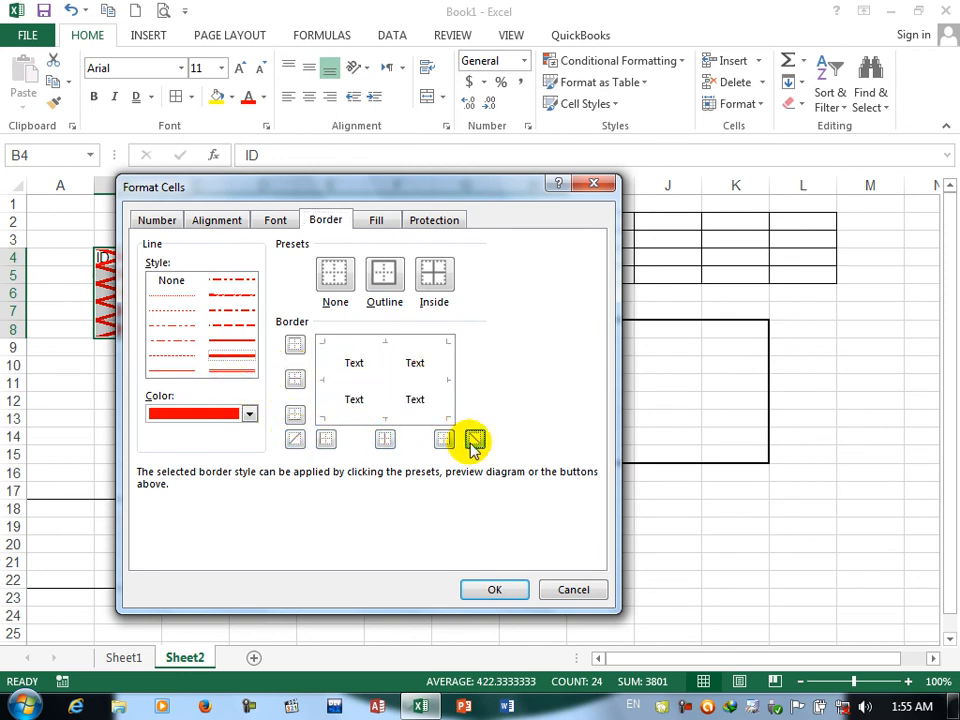
pyautogui.click(295, 344)
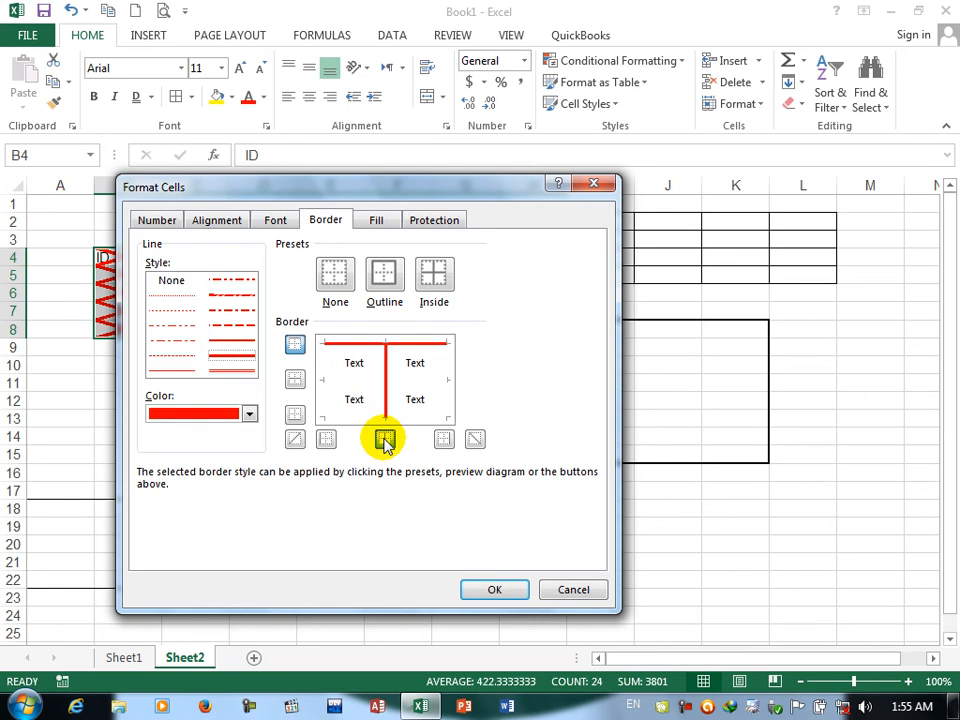
pyautogui.click(490, 592)
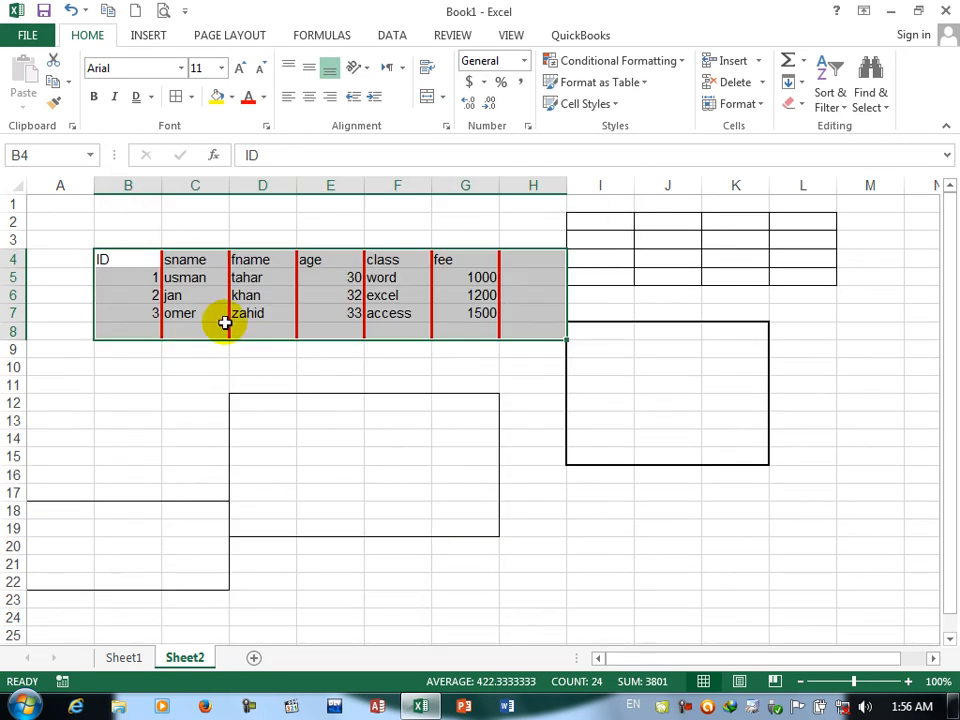
# Step: Choose the double line style and green line color in the border settings for B4:H8 and accept the dialog
pyautogui.click(266, 126)
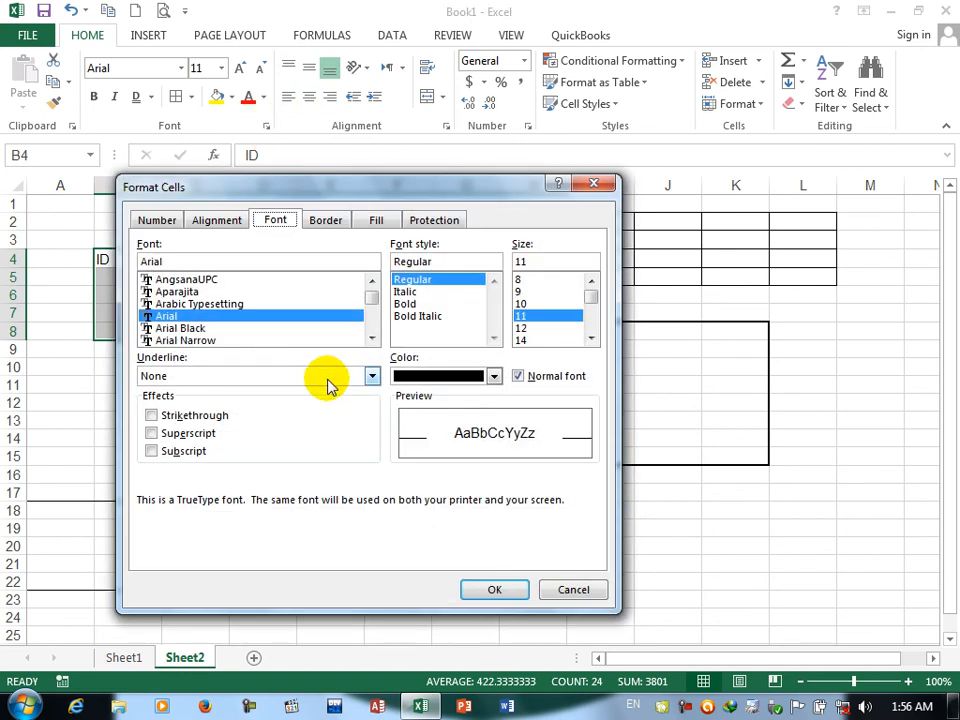
pyautogui.click(322, 221)
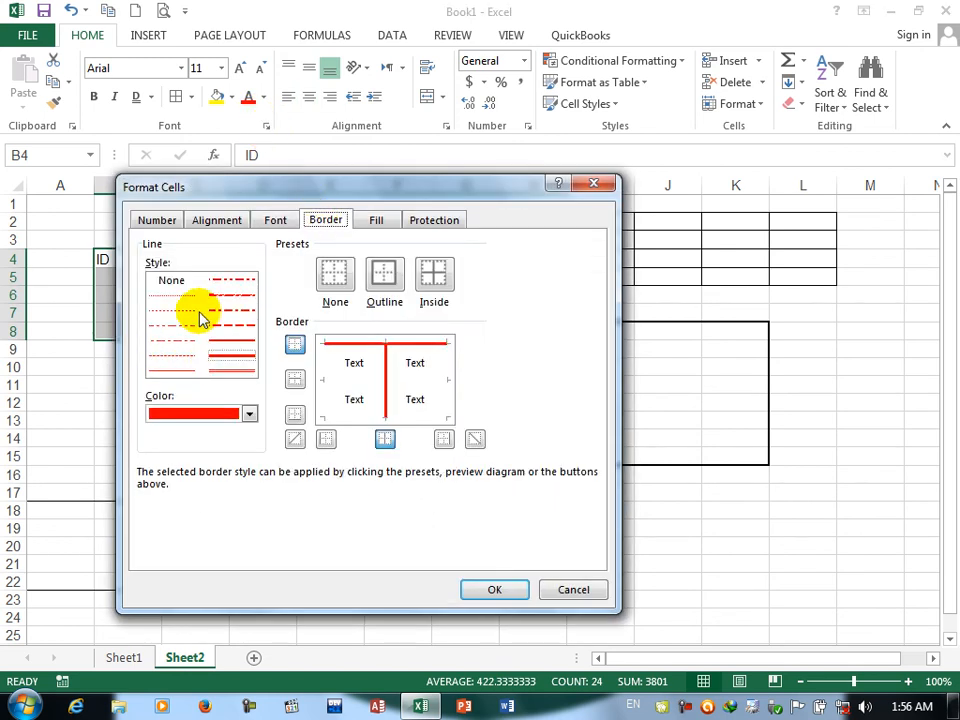
pyautogui.click(226, 296)
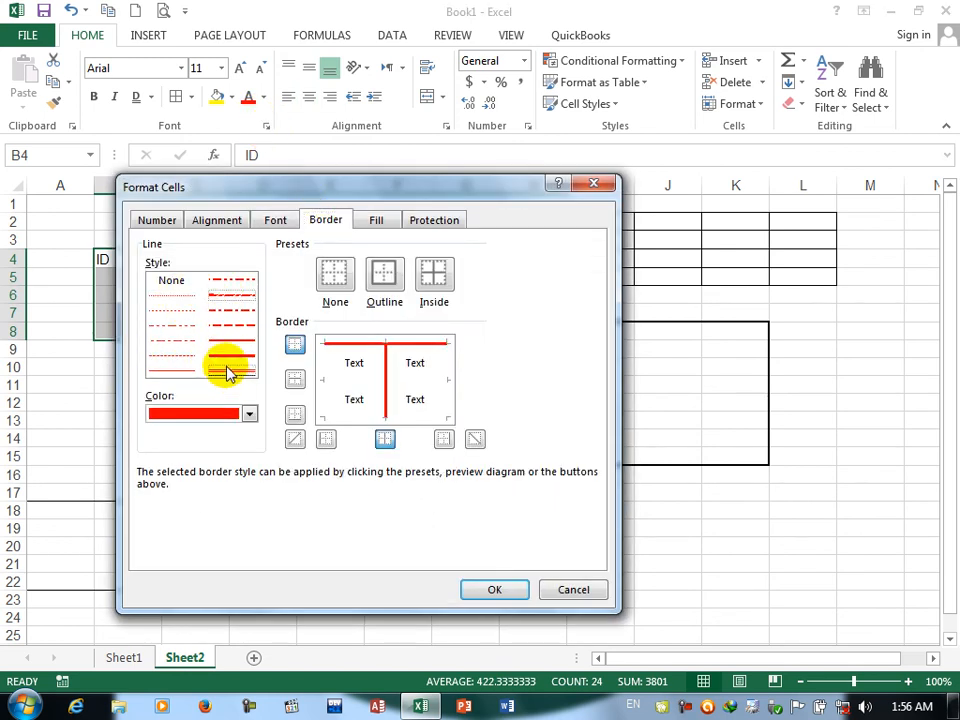
pyautogui.click(249, 414)
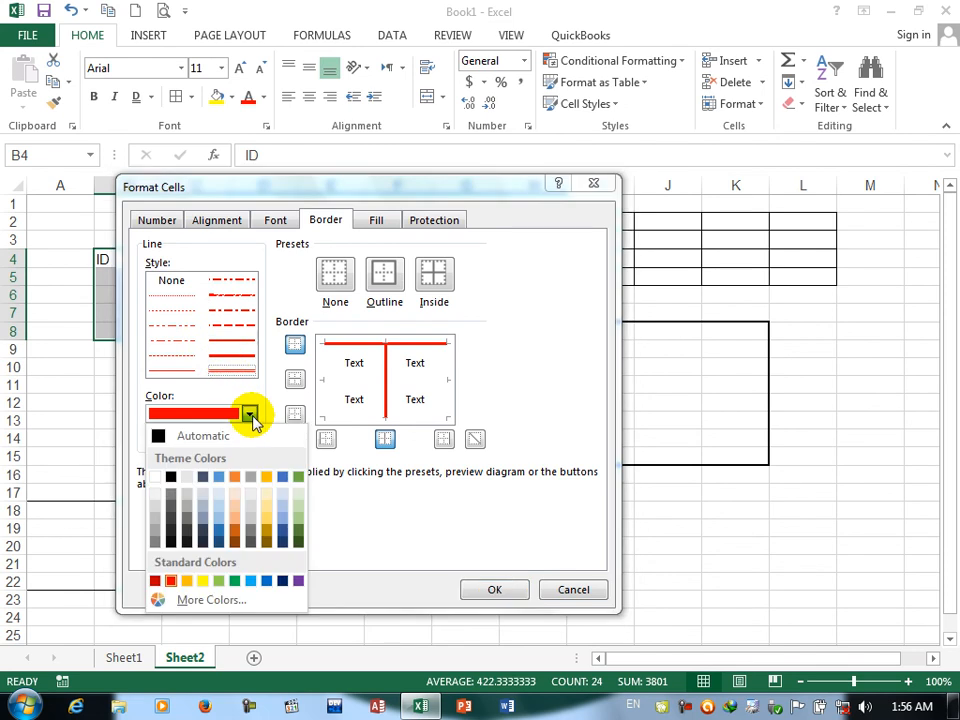
pyautogui.click(233, 581)
pyautogui.click(492, 590)
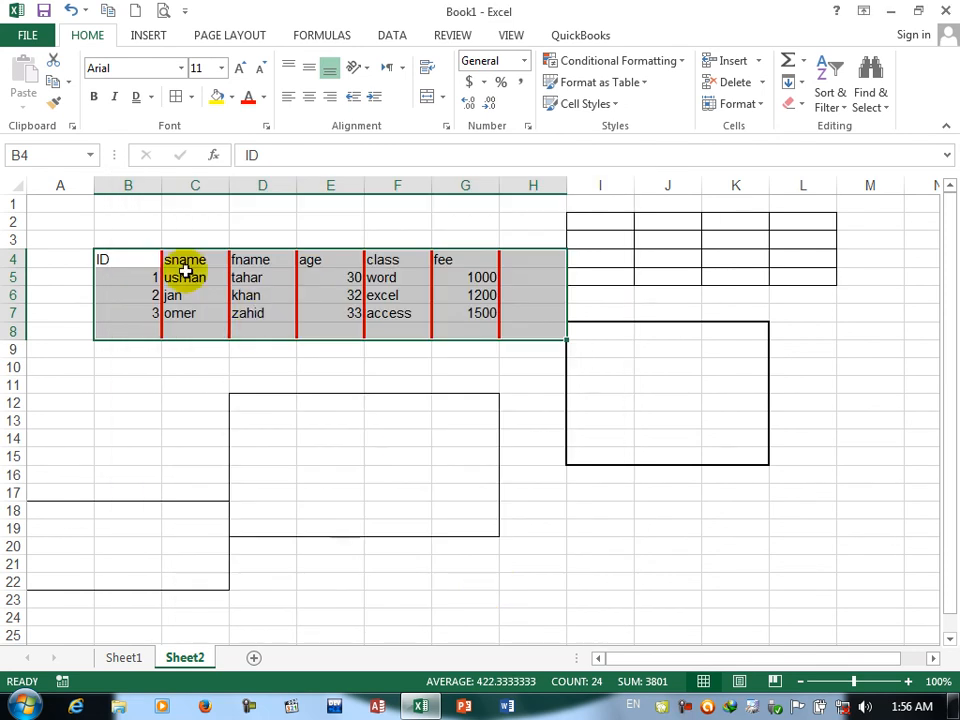
# Step: Set the border line color to light blue and draw a thick border grid over B4:H8
pyautogui.click(133, 270)
pyautogui.moveTo(141, 259); pyautogui.dragTo(491, 334)
pyautogui.moveTo(136, 251); pyautogui.dragTo(540, 332)
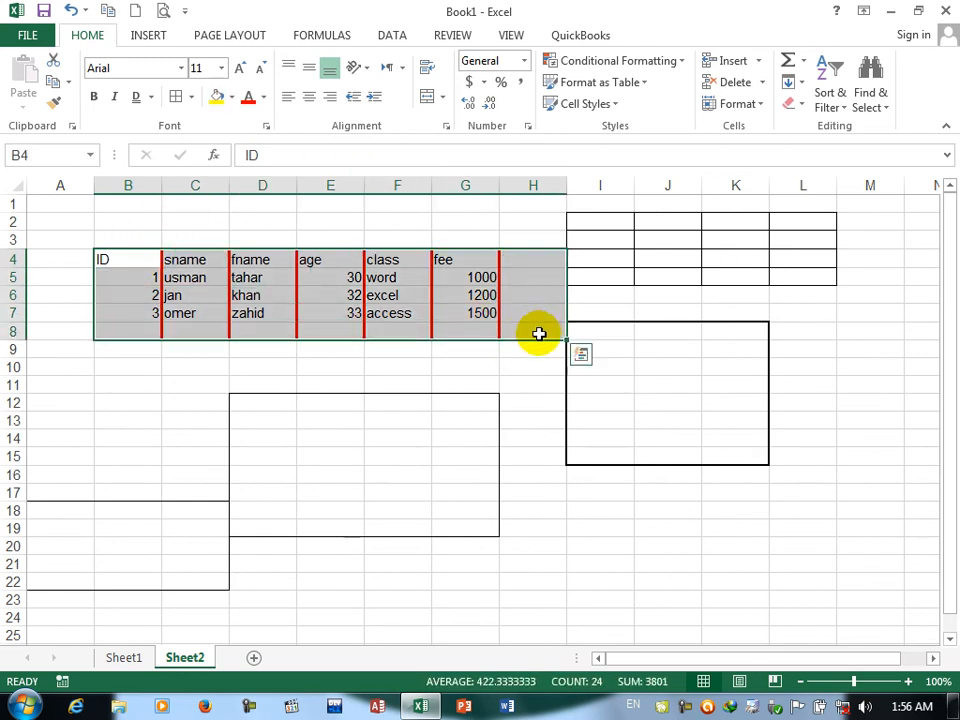
pyautogui.click(192, 98)
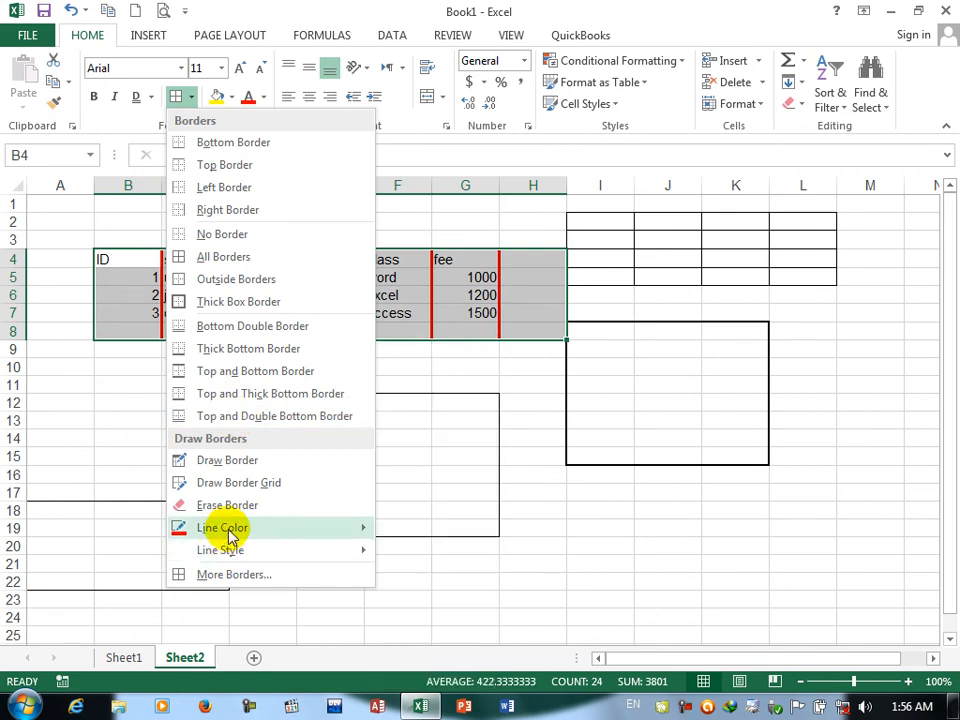
pyautogui.moveTo(222, 527)
pyautogui.click(476, 654)
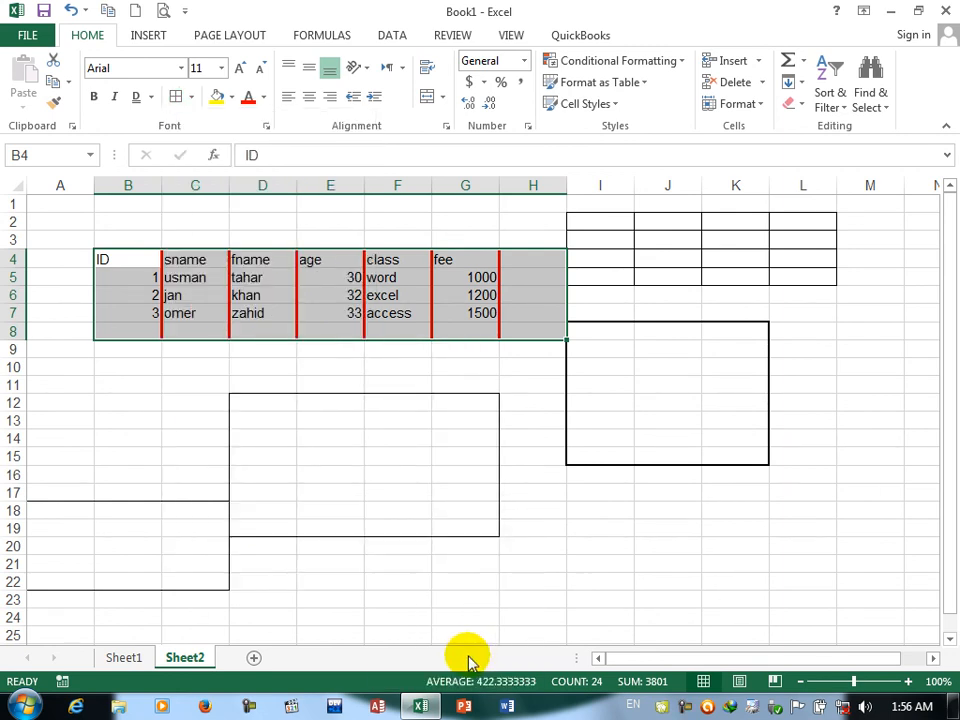
pyautogui.moveTo(103, 249)
pyautogui.mouseDown()
pyautogui.moveTo(471, 358)
pyautogui.moveTo(515, 333)
pyautogui.moveTo(525, 339)
pyautogui.mouseUp()
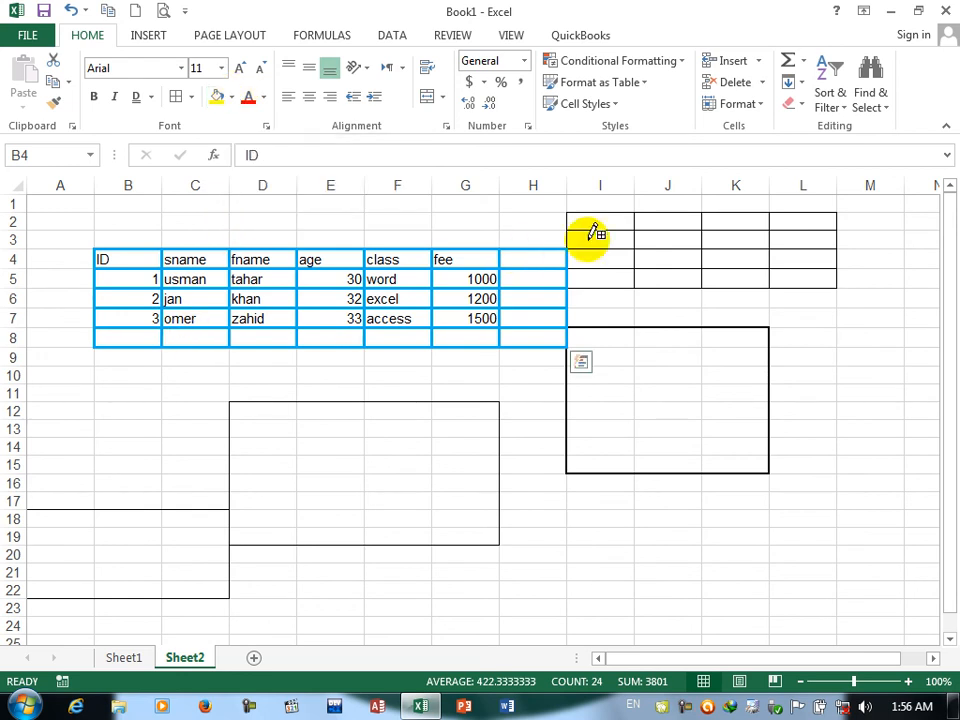
# Step: Fill the table range B4:H8 with yellow, and look at the fill colors available for I2:L5
pyautogui.click(216, 96)
pyautogui.moveTo(588, 218); pyautogui.dragTo(818, 279)
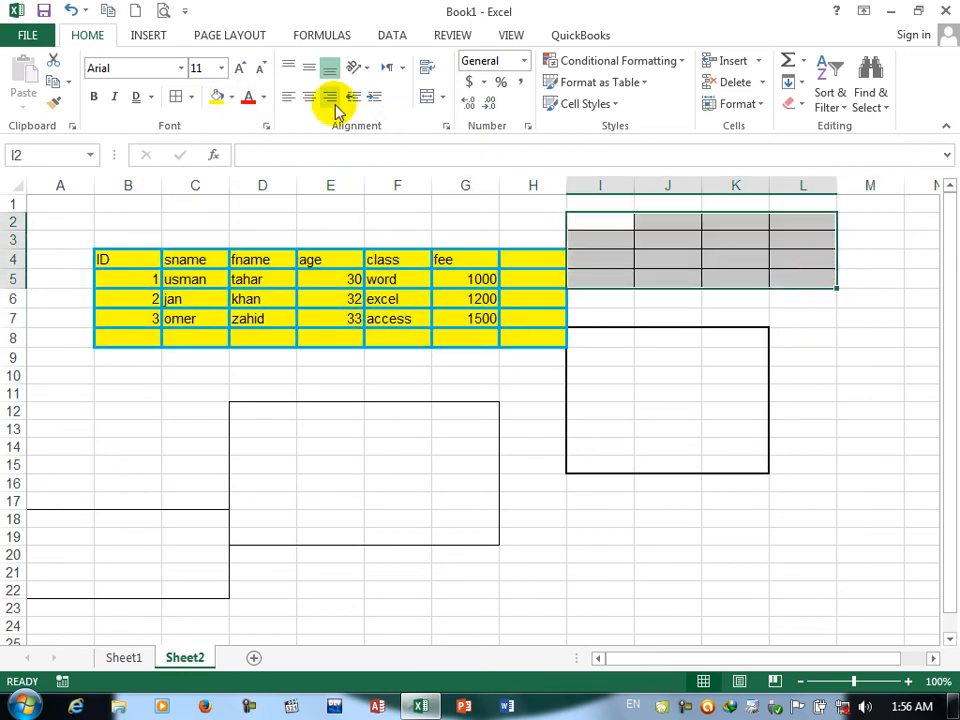
pyautogui.click(232, 97)
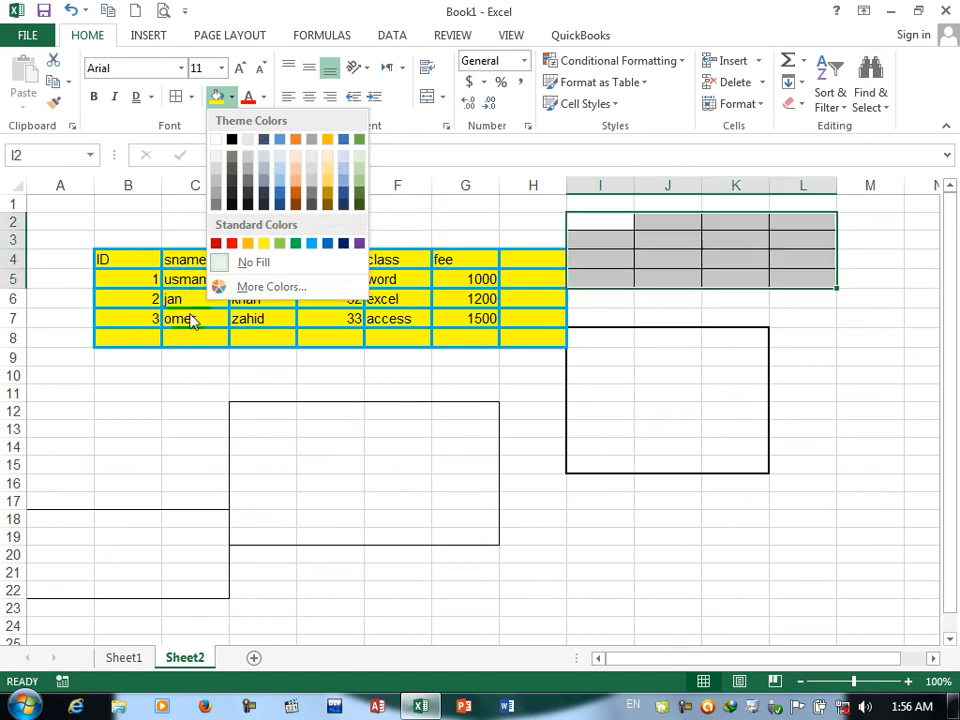
pyautogui.click(170, 371)
# Step: Remove the fill color from the student table range B4:H8
pyautogui.moveTo(103, 262); pyautogui.dragTo(552, 343)
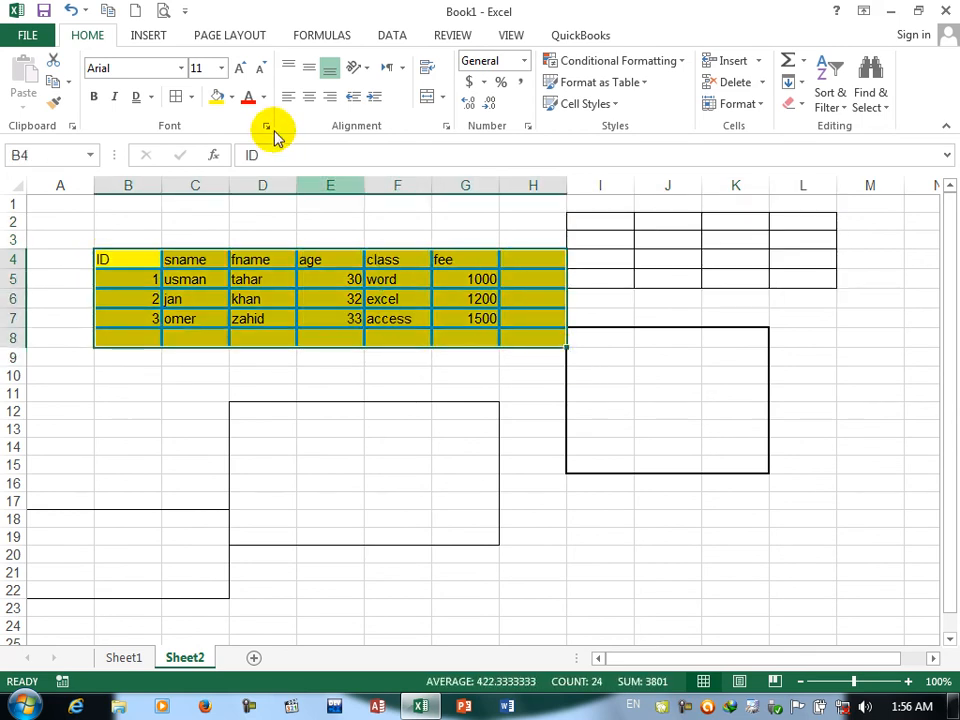
pyautogui.click(232, 97)
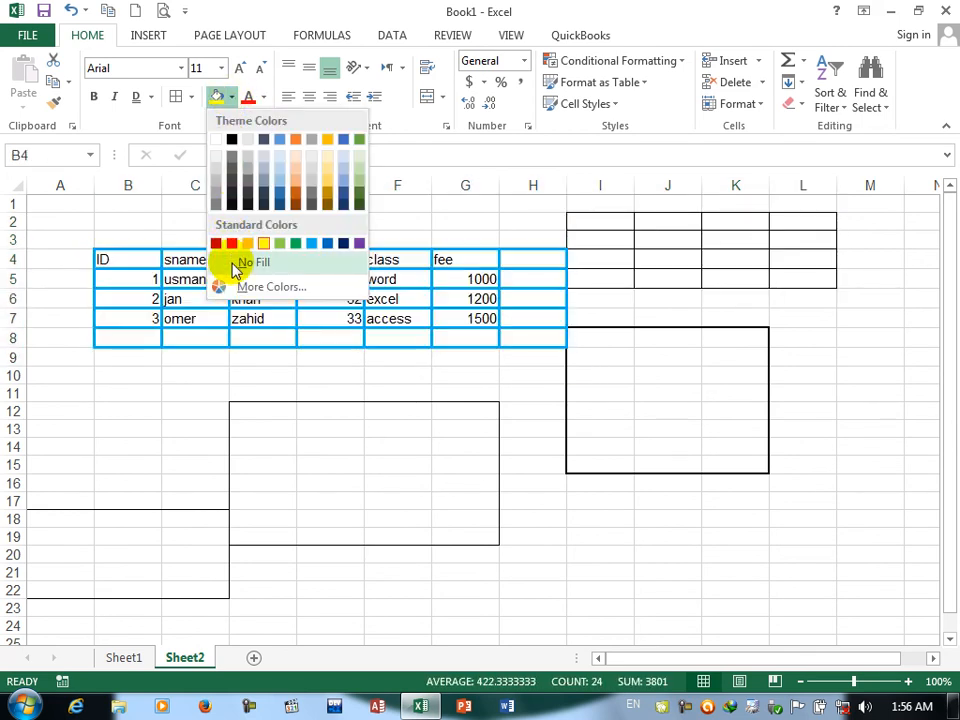
pyautogui.click(233, 262)
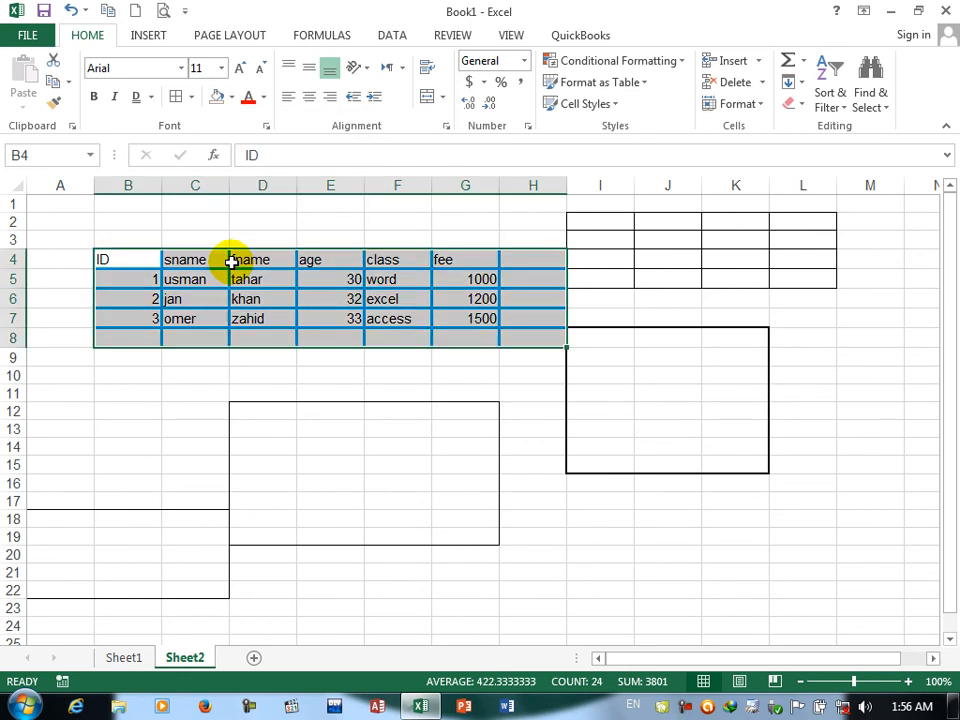
# Step: Fill B4:H8 with a magenta shade chosen from the extended standard color palette
pyautogui.click(232, 100)
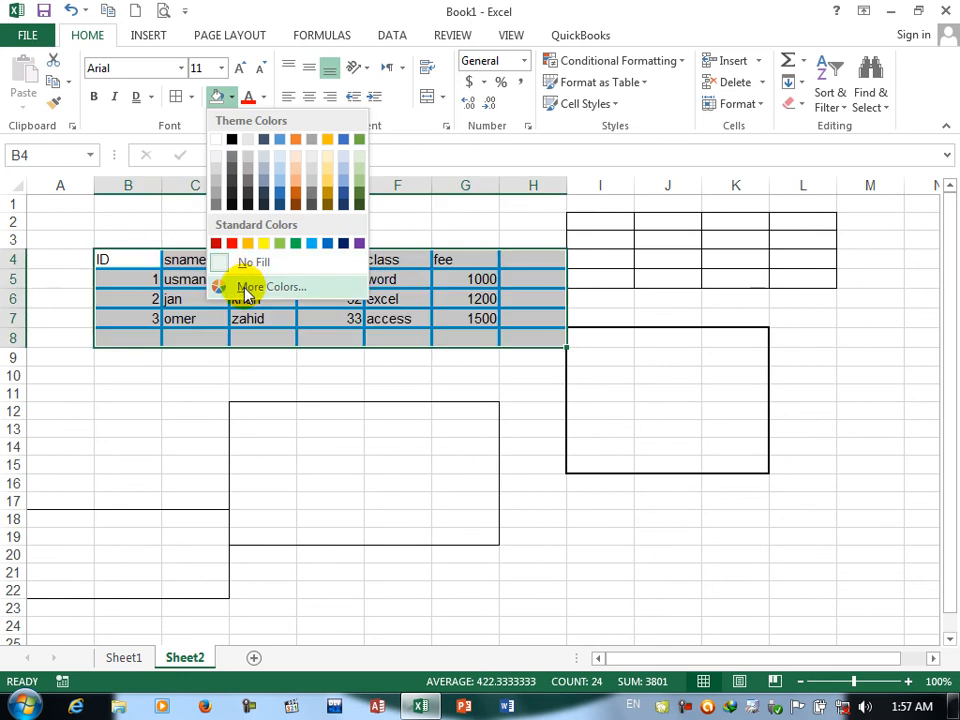
pyautogui.click(244, 284)
pyautogui.click(331, 357)
pyautogui.click(378, 388)
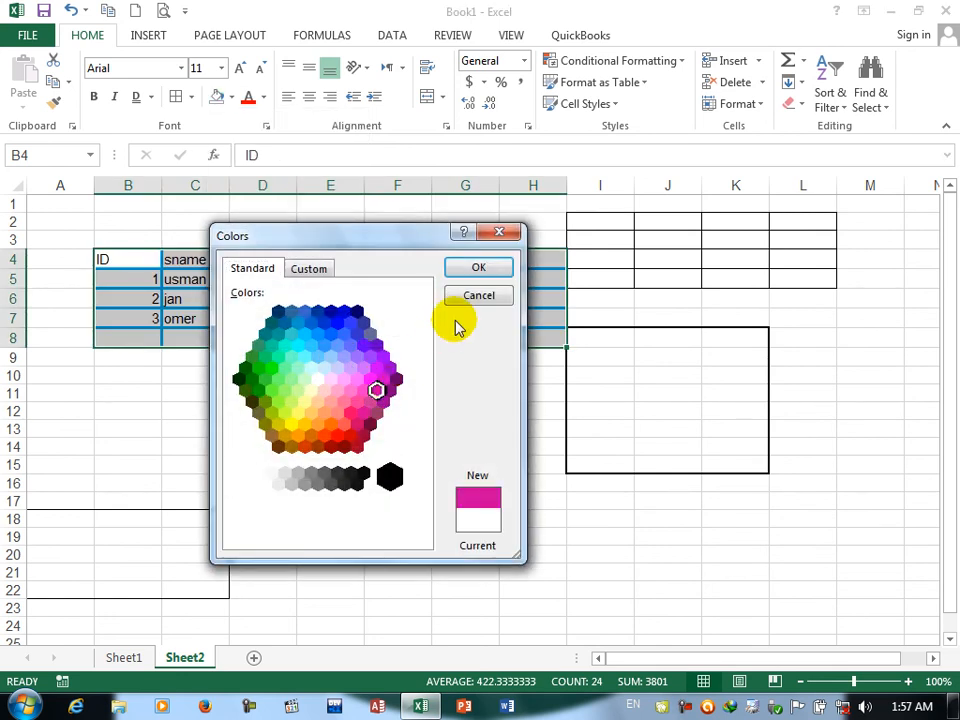
pyautogui.click(458, 267)
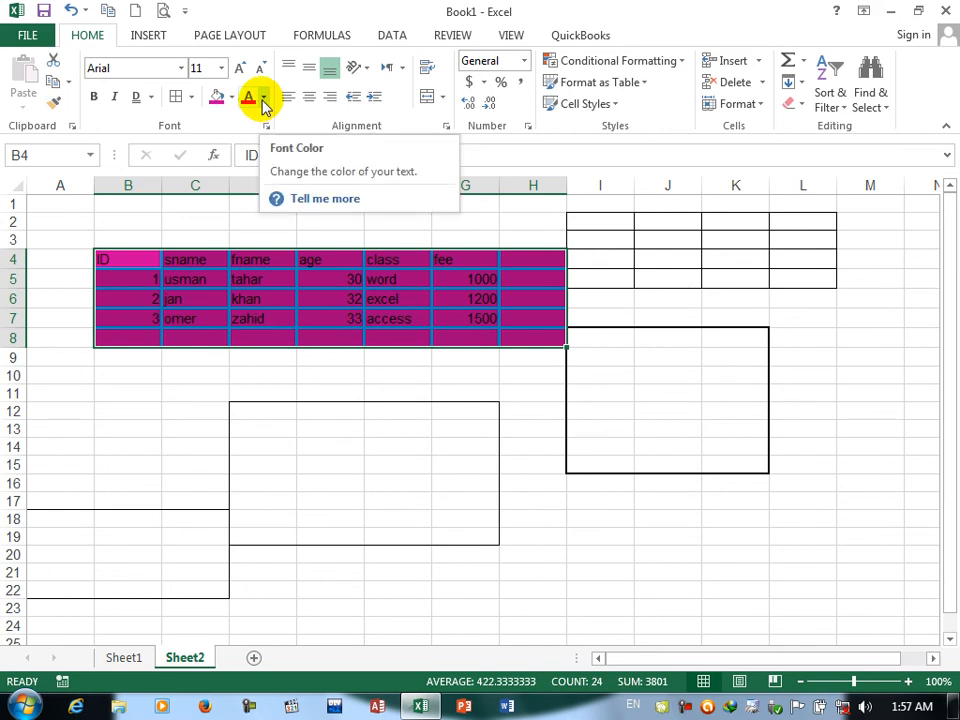
# Step: Try red, yellow and black font colors on the text in B4:H8
pyautogui.click(246, 96)
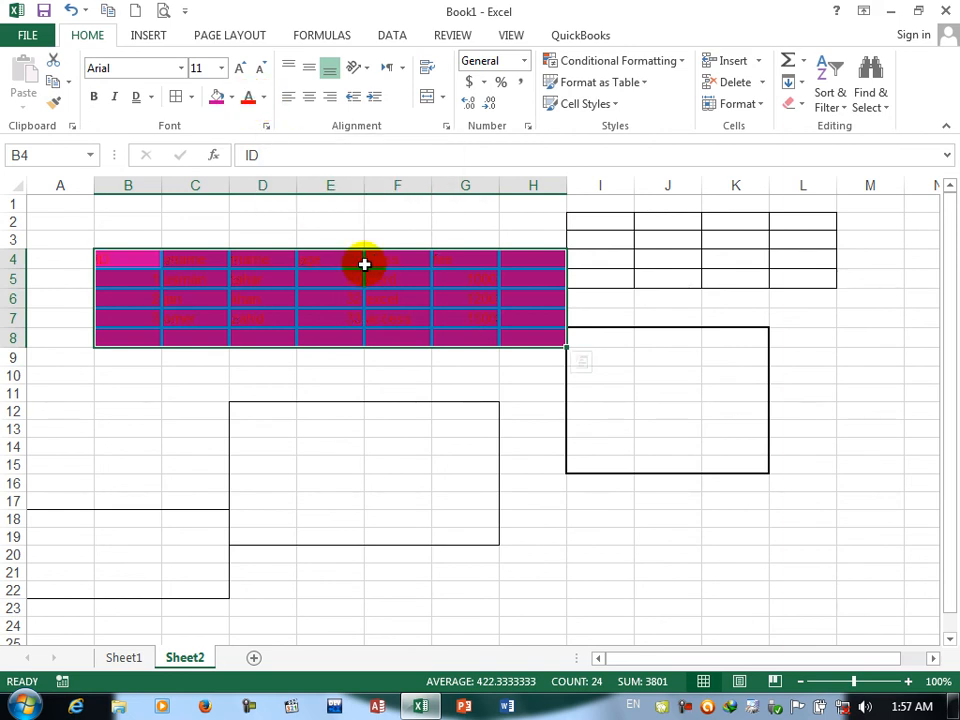
pyautogui.click(266, 97)
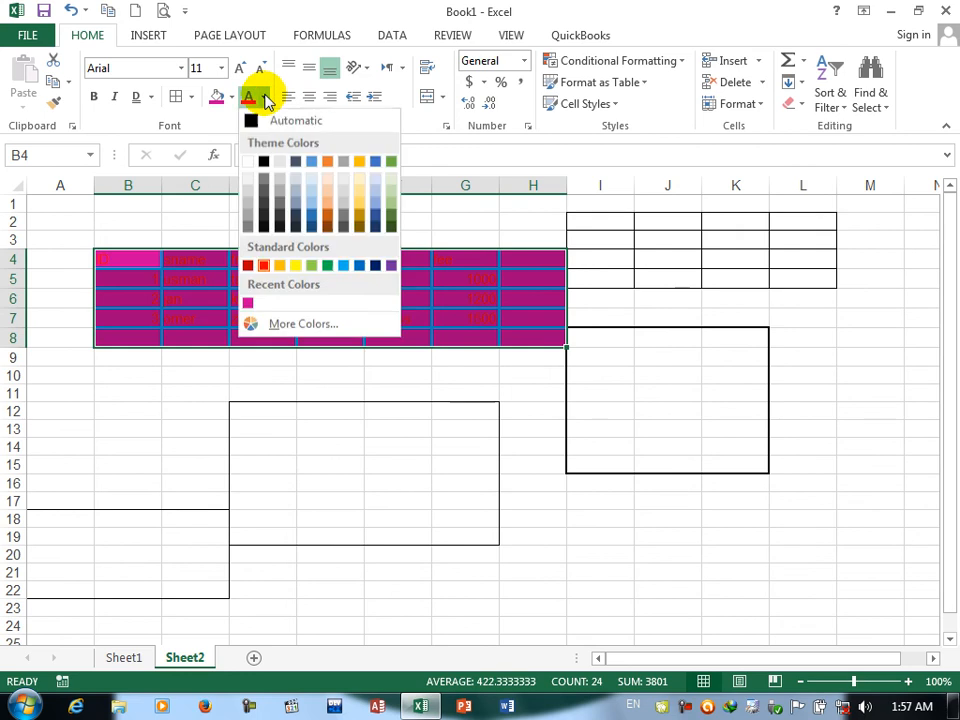
pyautogui.click(298, 266)
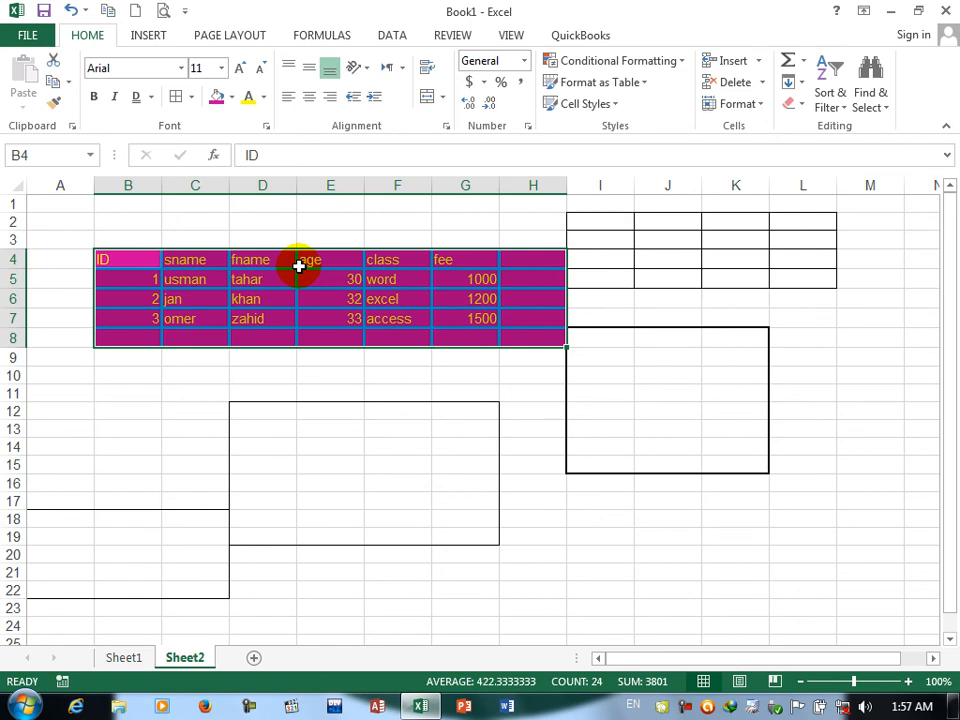
pyautogui.click(264, 99)
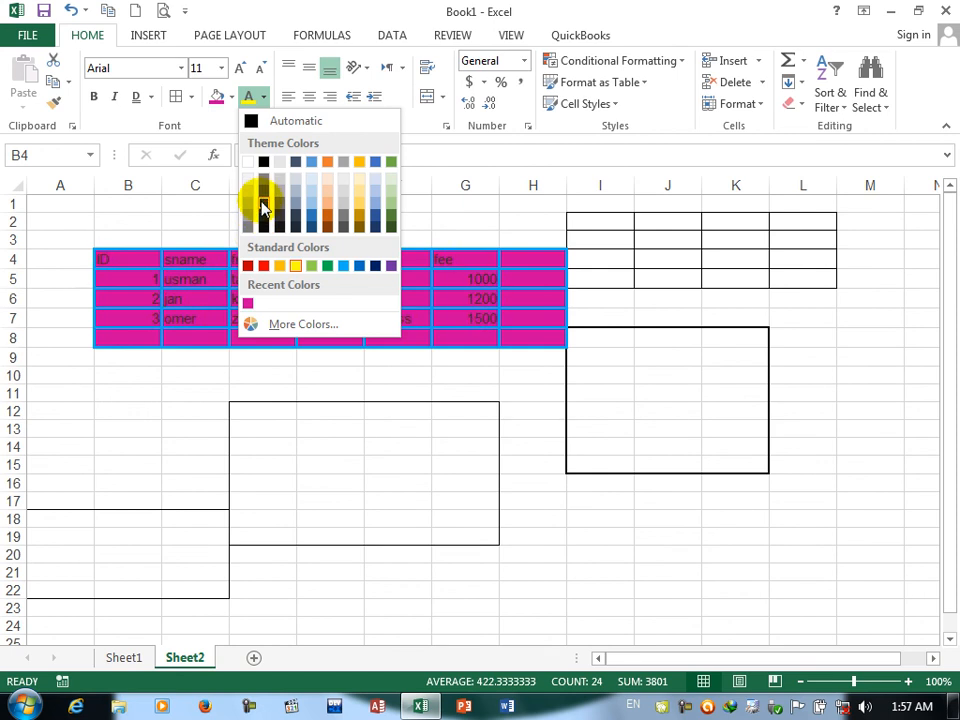
pyautogui.click(263, 164)
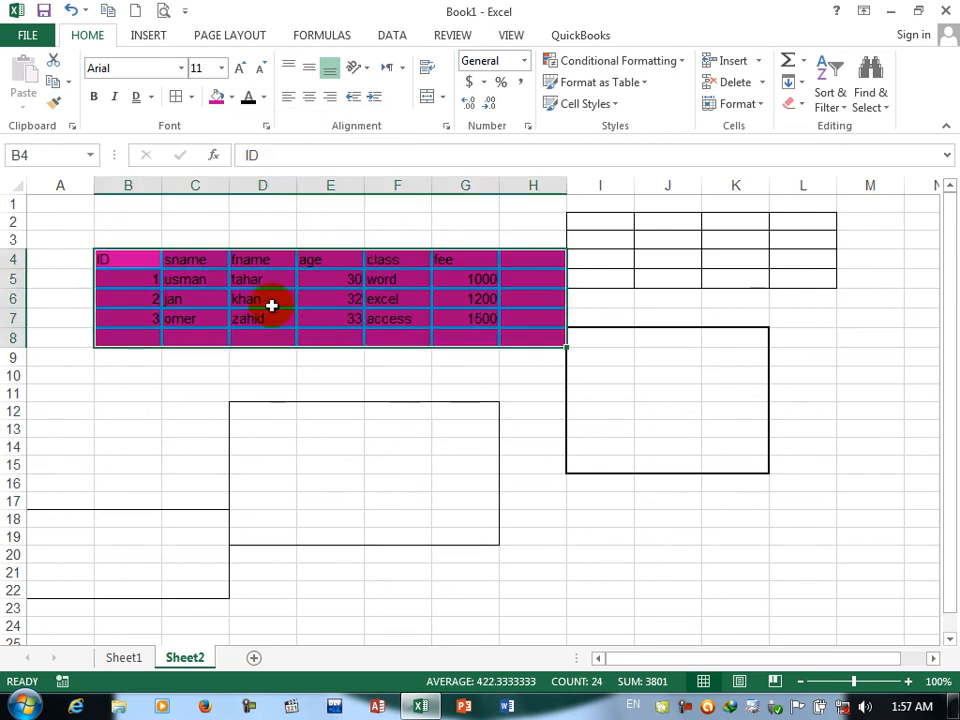
# Step: Set the font color of B4:H8 to a blue shade chosen from the extended standard color palette
pyautogui.click(263, 97)
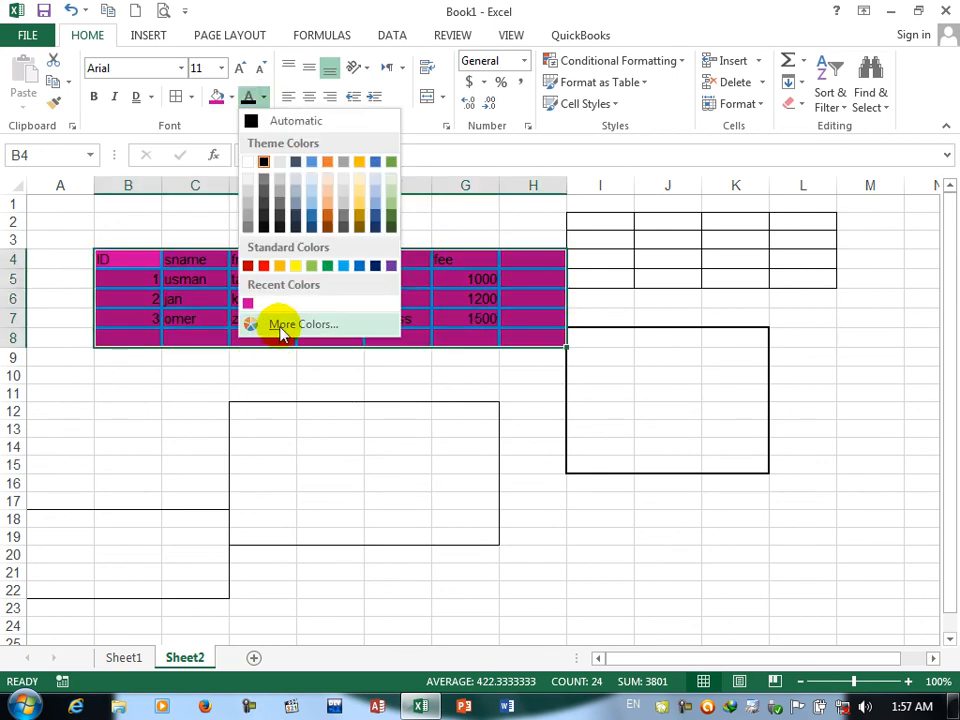
pyautogui.click(282, 325)
pyautogui.click(313, 368)
pyautogui.click(332, 331)
pyautogui.click(356, 332)
pyautogui.click(497, 267)
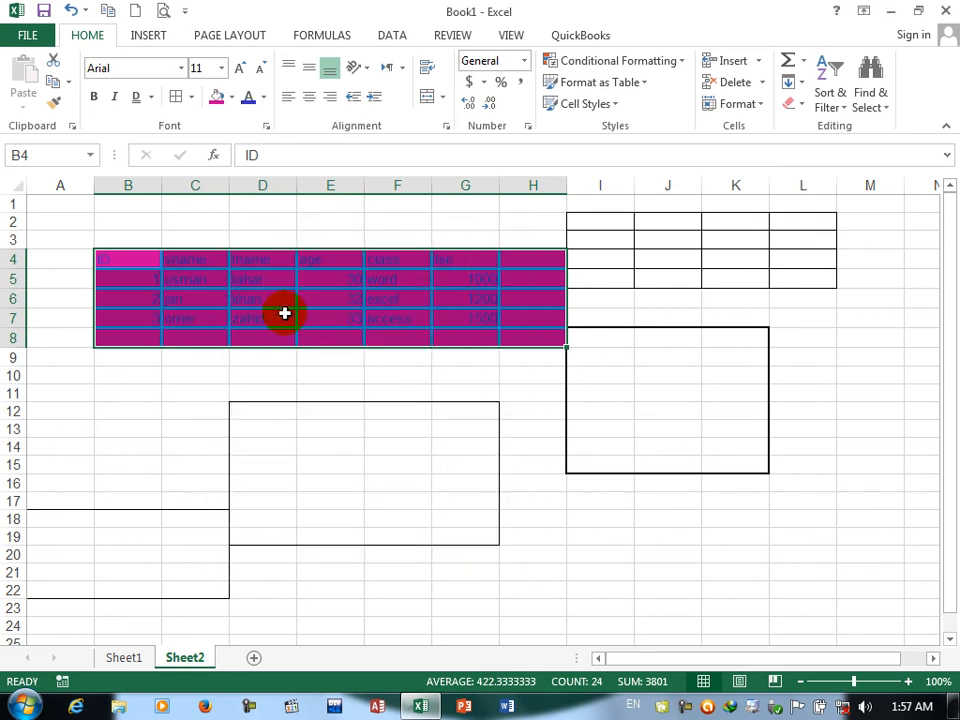